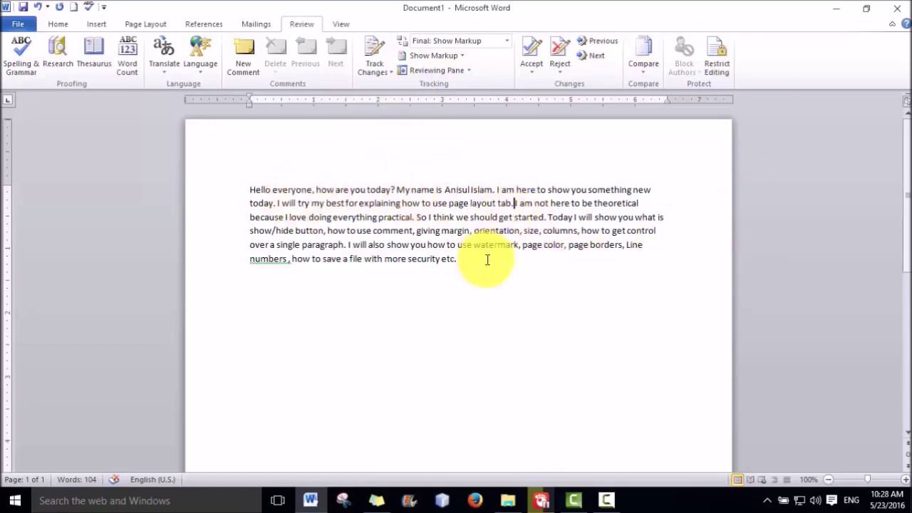
Remove the stray space before the comma after 'Line numbers'
{"action": "triple_click", "coordinate": [256, 189]}
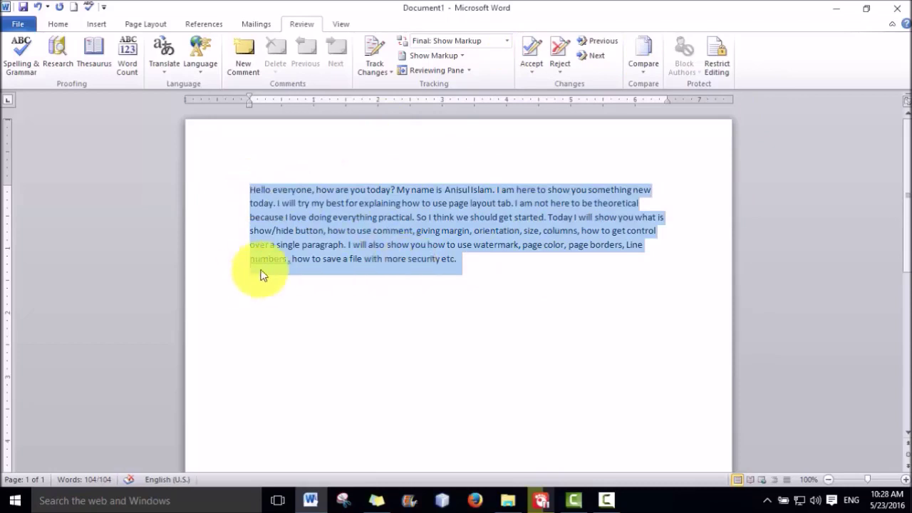
{"action": "left_click", "coordinate": [286, 262]}
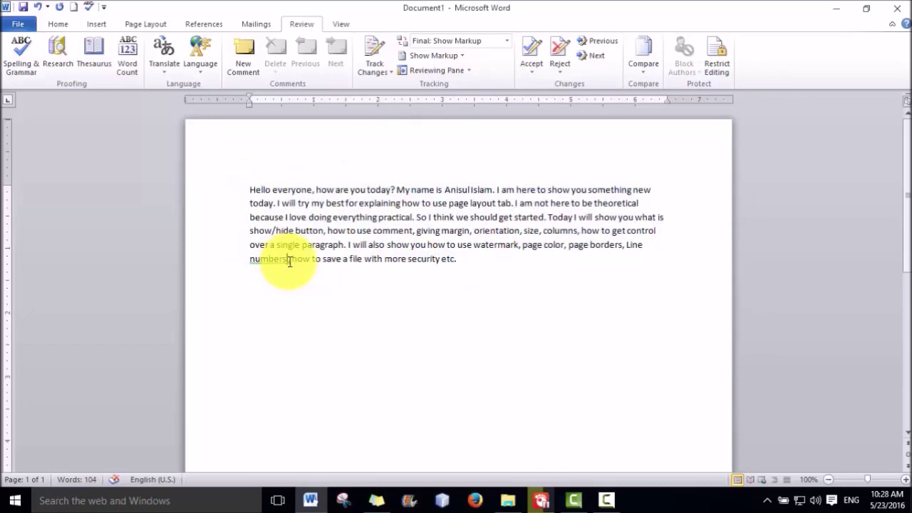
{"action": "key", "text": "Delete"}
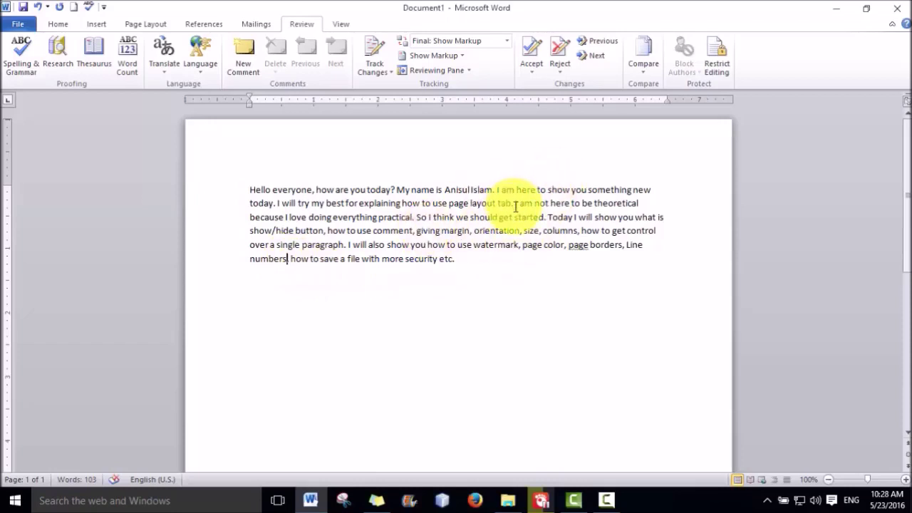
Split the introduction into three paragraphs after 'layout tab.' and before 'I will also show you'
{"action": "left_click", "coordinate": [514, 204]}
{"action": "key", "text": "Return"}
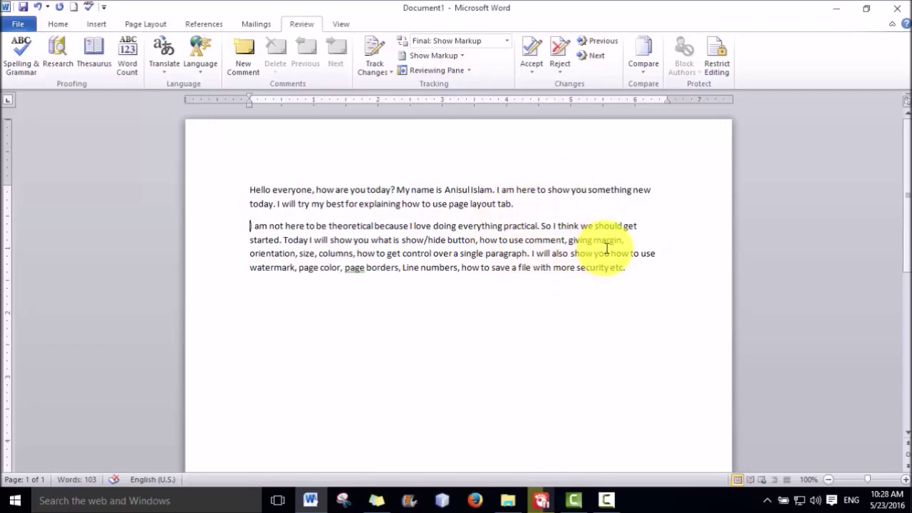
{"action": "left_click", "coordinate": [532, 255]}
{"action": "key", "text": "Return"}
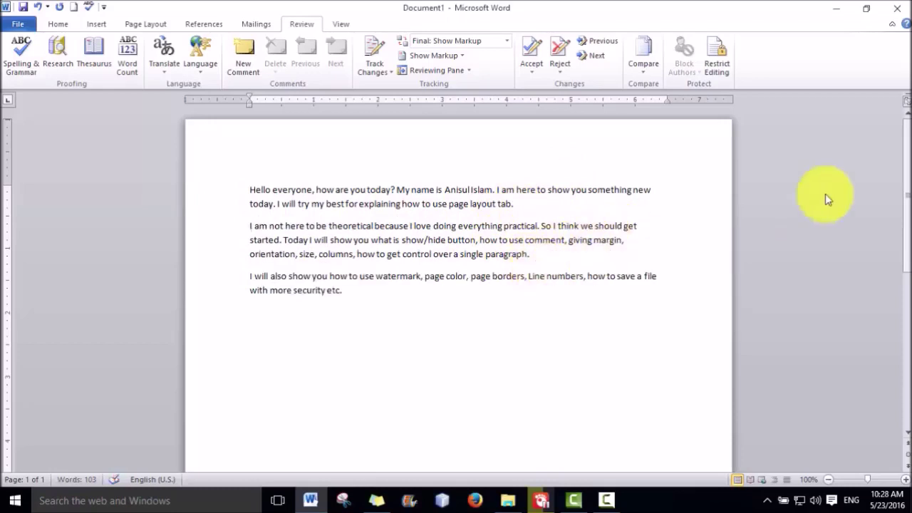
Turn Show/Hide ¶ formatting marks on from the Home tab, then off again
{"action": "left_click", "coordinate": [56, 27]}
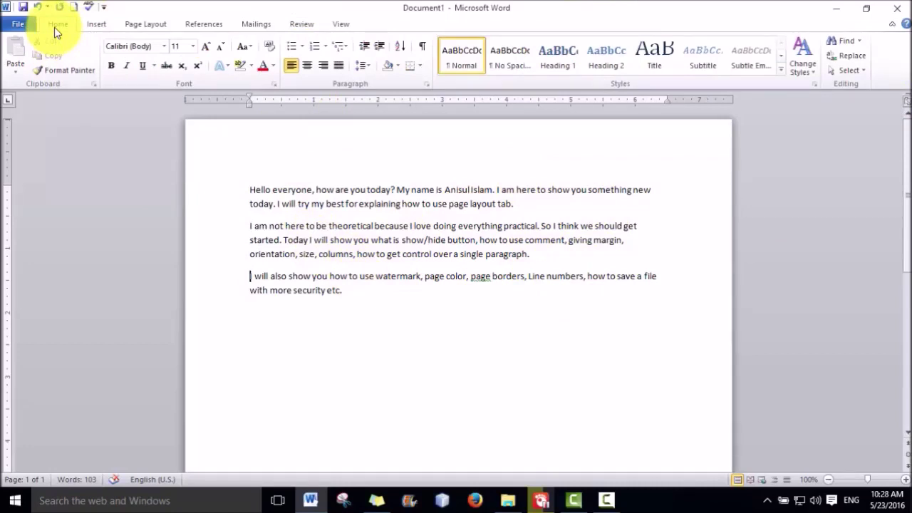
{"action": "left_click", "coordinate": [423, 51]}
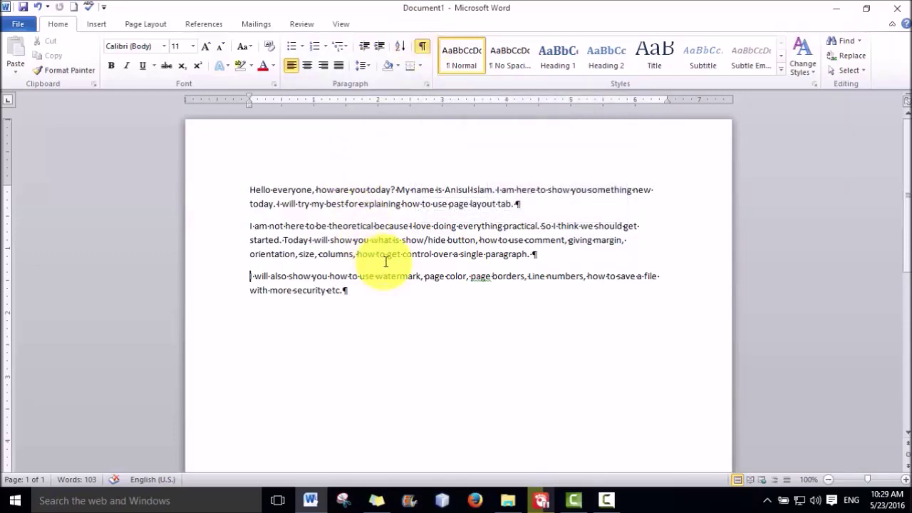
{"action": "left_click", "coordinate": [423, 43]}
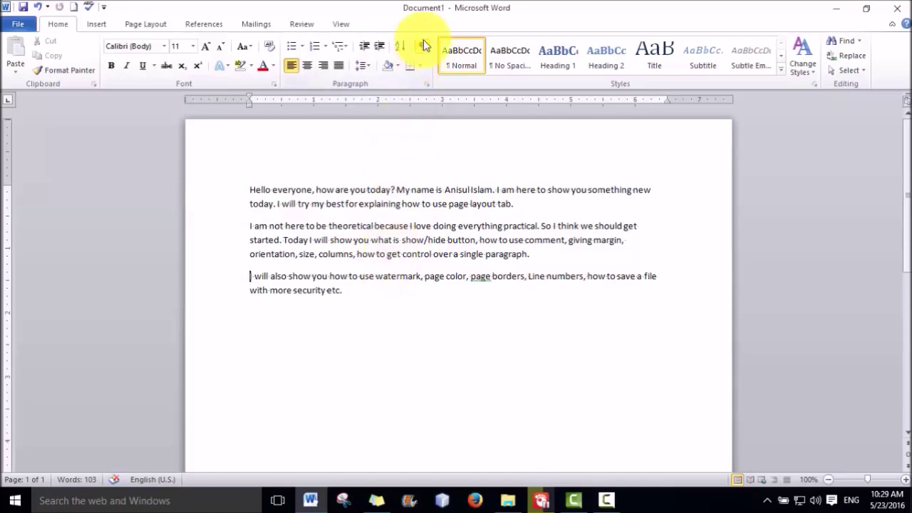
Add a Review comment holding a phone number to the name in the first sentence
{"action": "left_click", "coordinate": [305, 25]}
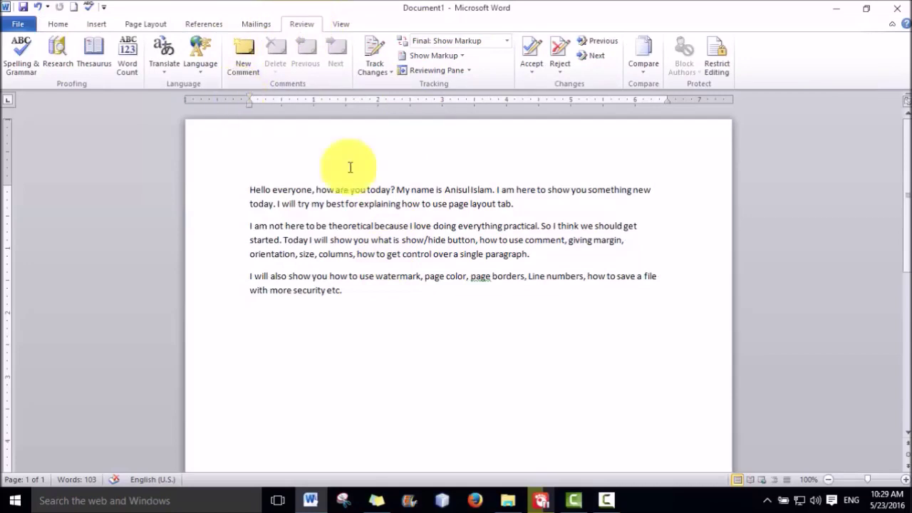
{"action": "left_click_drag", "start_coordinate": [492, 190], "coordinate": [445, 191]}
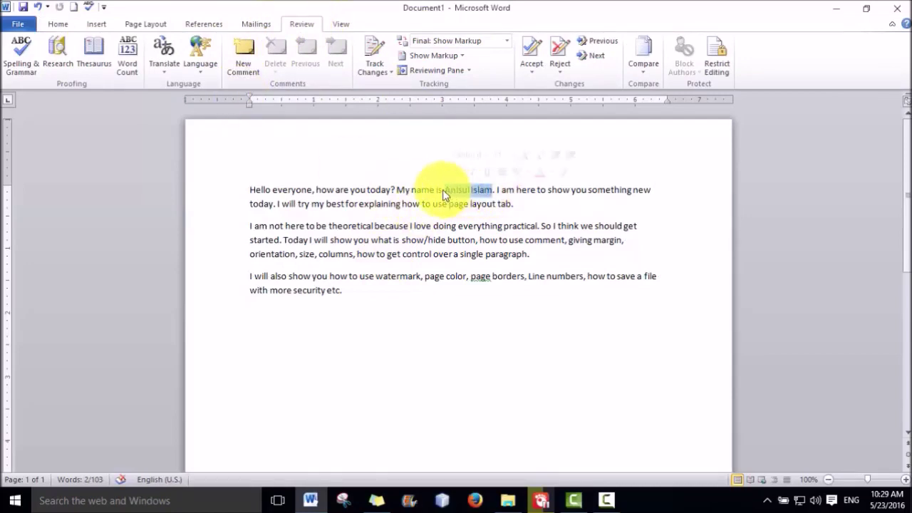
{"action": "left_click", "coordinate": [240, 60]}
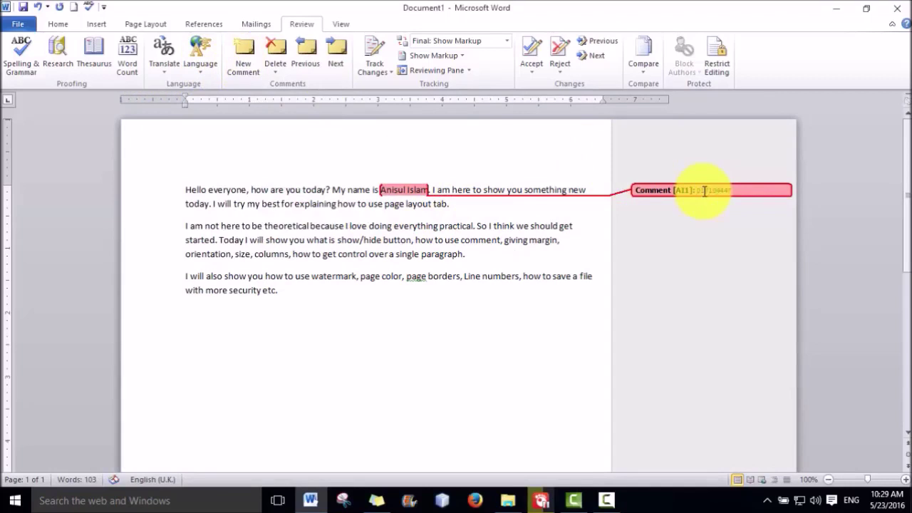
{"action": "type", "text": "s"}
{"action": "key", "text": "BackSpace"}
{"action": "type", "text": "00"}
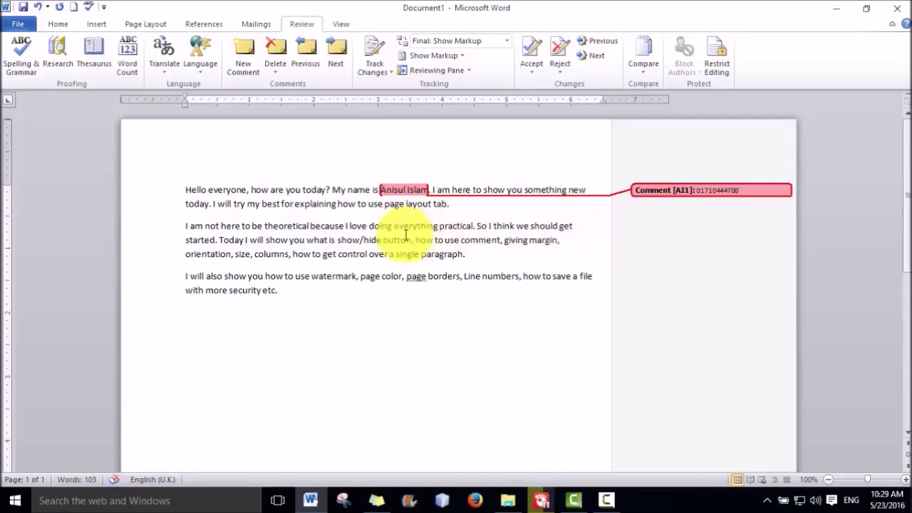
{"action": "left_click", "coordinate": [407, 235]}
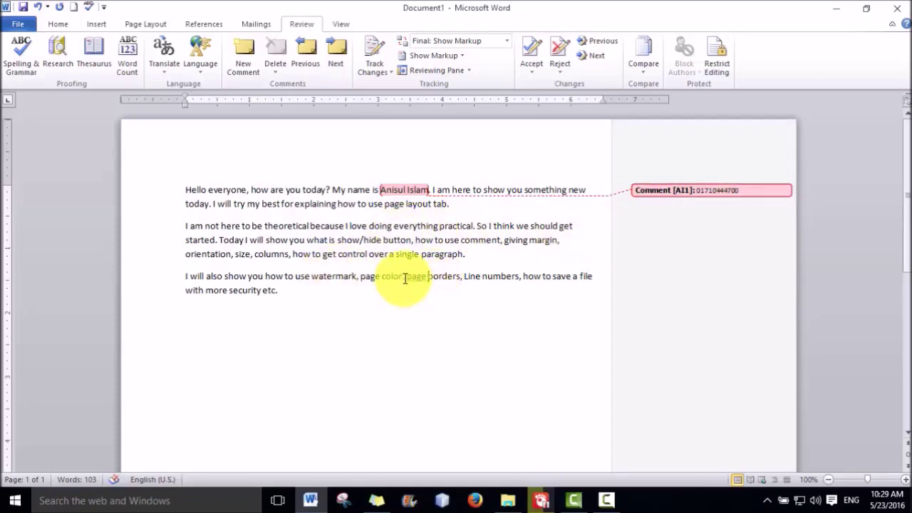
Add a test comment on 'page borders', then delete that empty comment
{"action": "left_click_drag", "start_coordinate": [407, 277], "coordinate": [461, 276]}
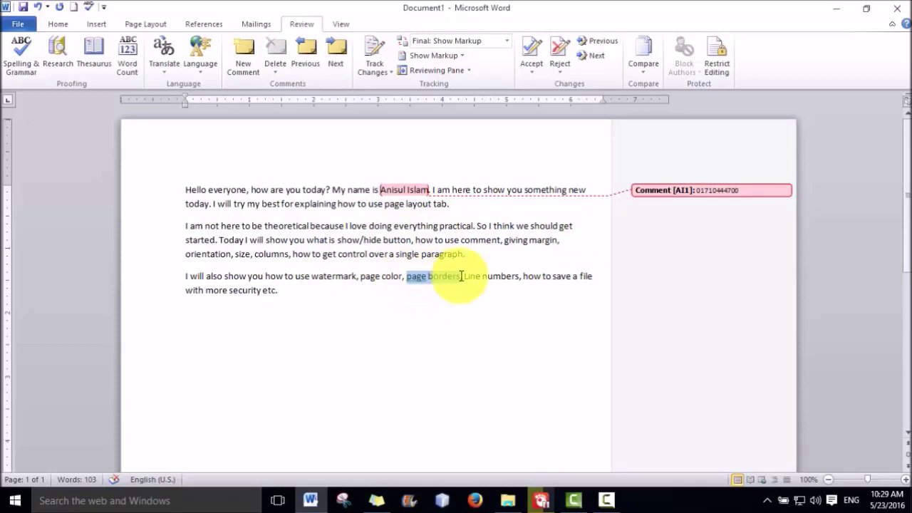
{"action": "right_click", "coordinate": [444, 276]}
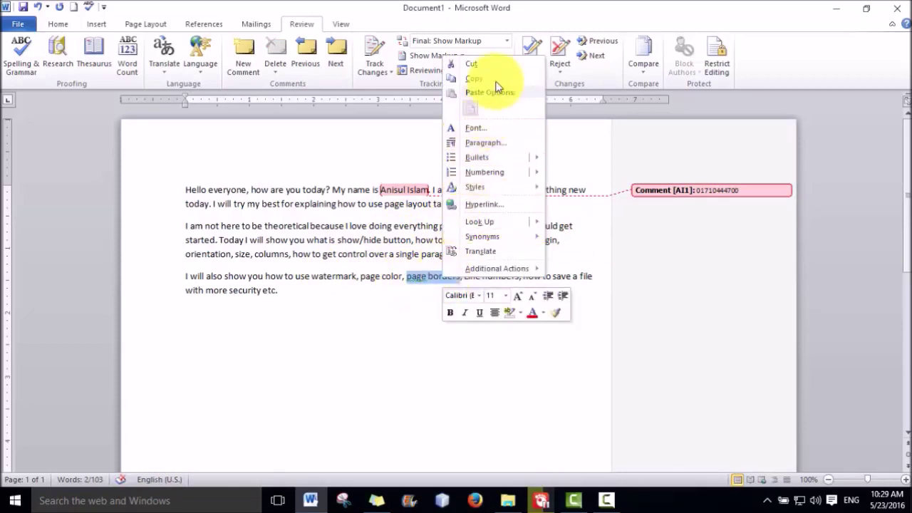
{"action": "left_click", "coordinate": [256, 69]}
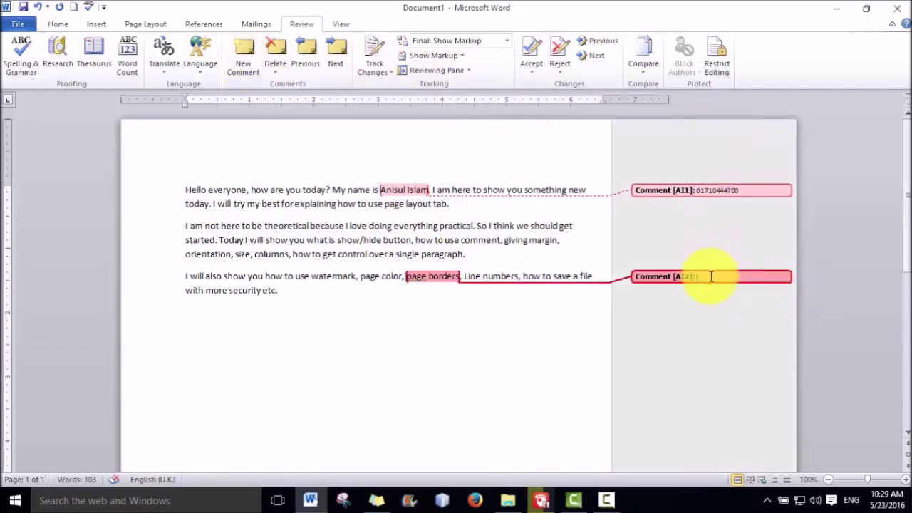
{"action": "right_click", "coordinate": [761, 277]}
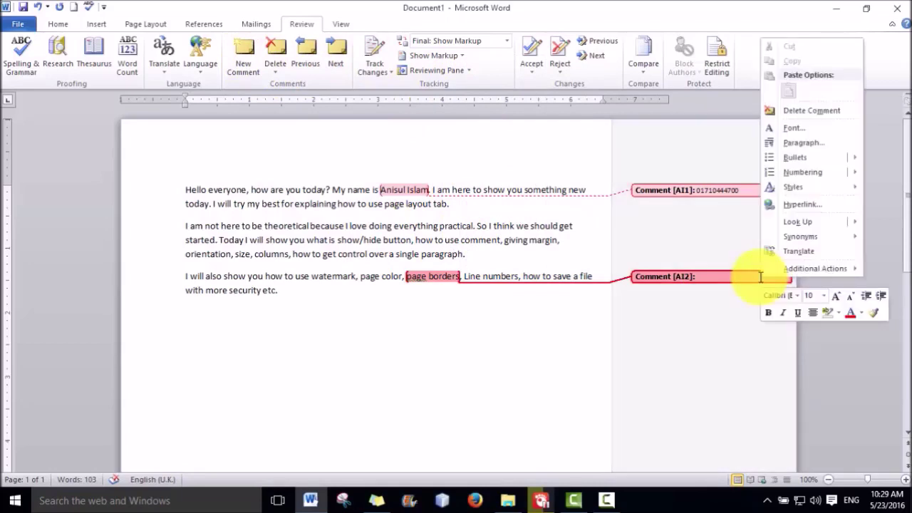
{"action": "left_click", "coordinate": [807, 114]}
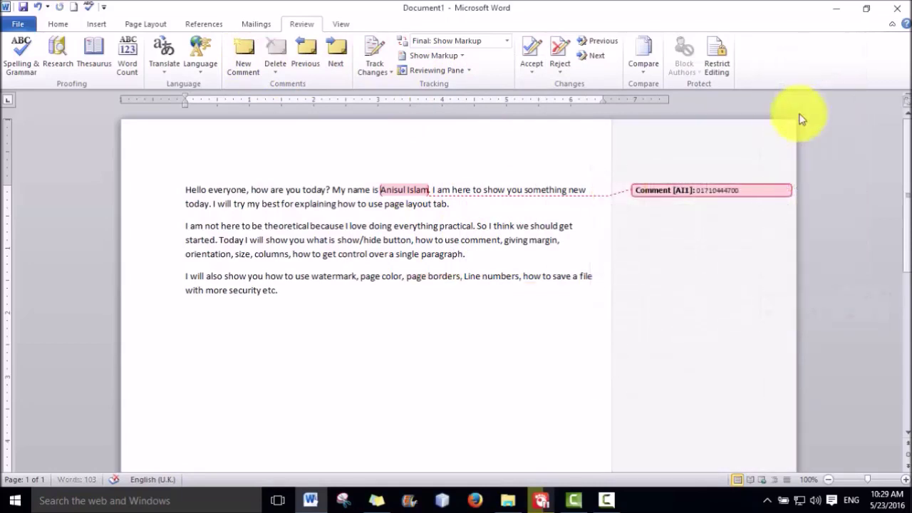
Delete the phone-number comment on the name, then undo the deletion with Ctrl+Z
{"action": "left_click", "coordinate": [743, 190]}
{"action": "right_click", "coordinate": [743, 190]}
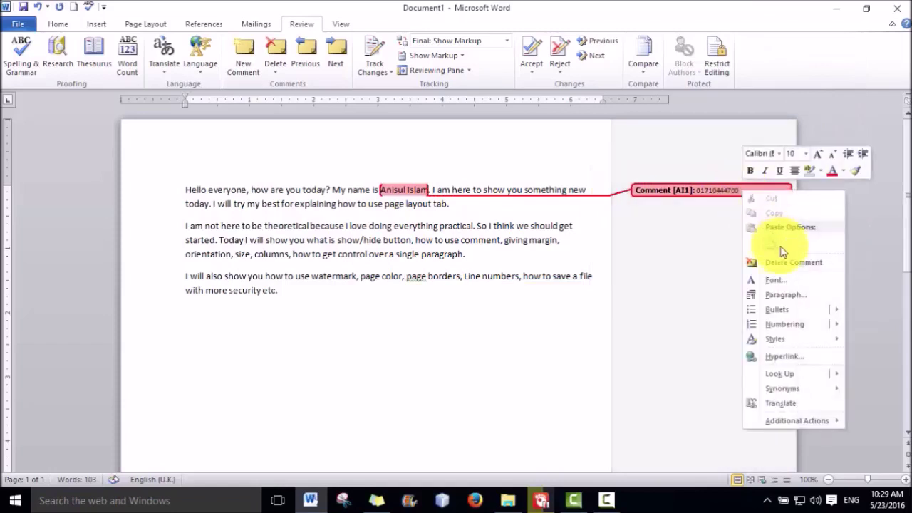
{"action": "left_click", "coordinate": [771, 262]}
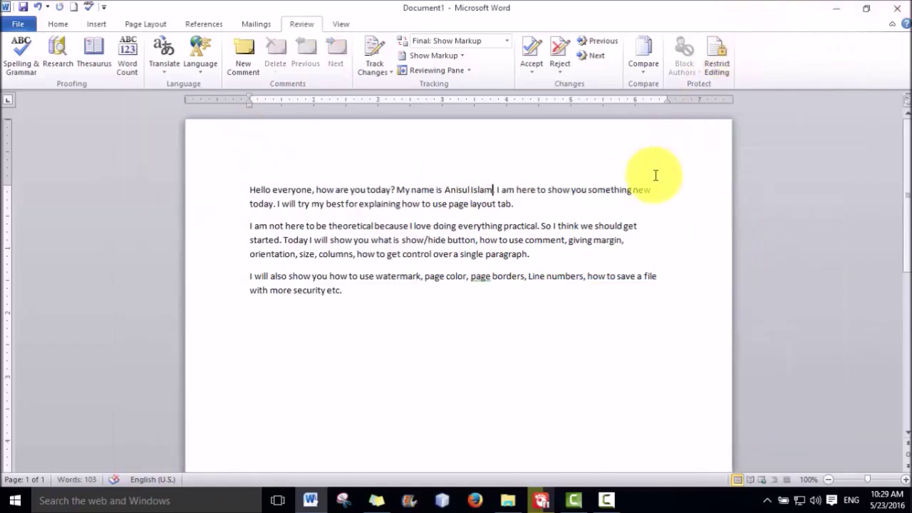
{"action": "key", "text": "ctrl+z"}
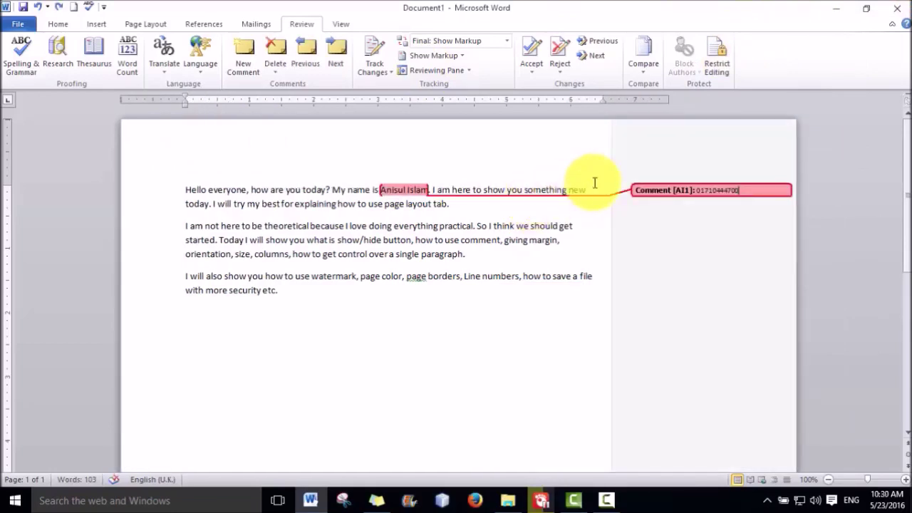
Toggle formatting marks on and off, then delete the name's comment again
{"action": "left_click", "coordinate": [60, 32]}
{"action": "left_click", "coordinate": [421, 47]}
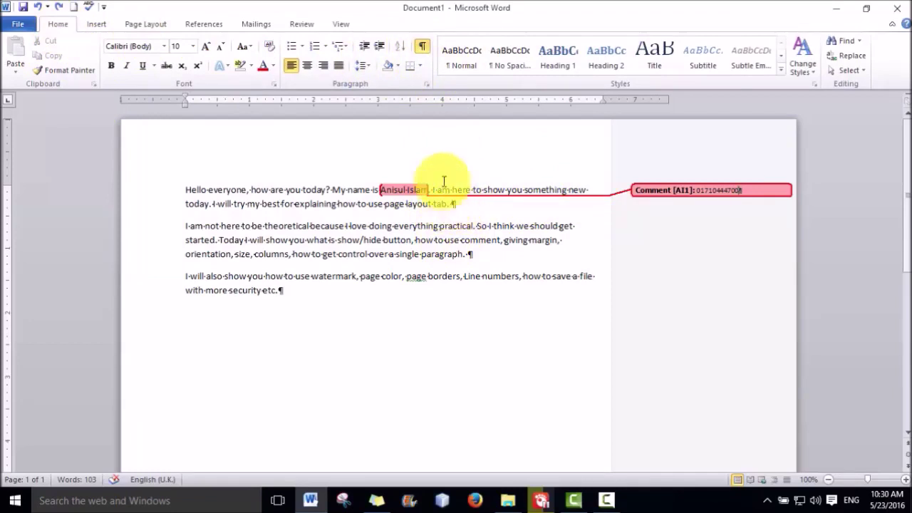
{"action": "left_click", "coordinate": [421, 48]}
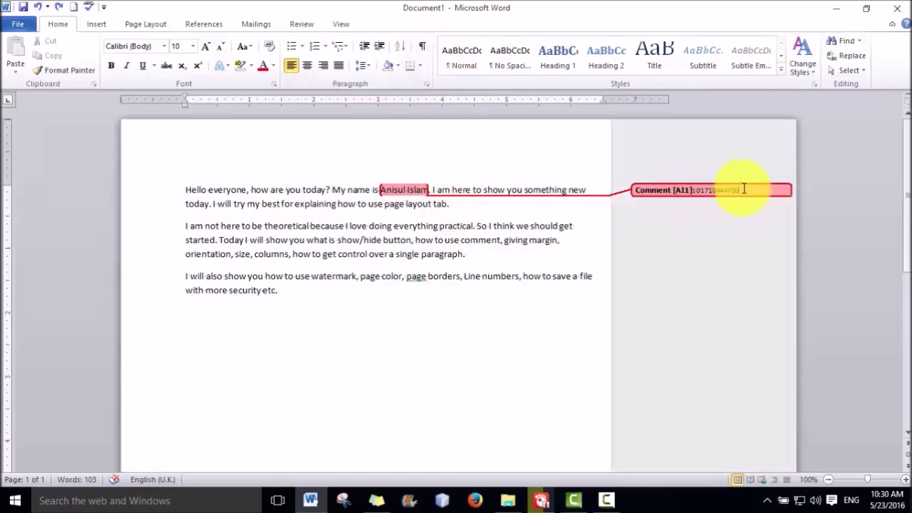
{"action": "right_click", "coordinate": [743, 190]}
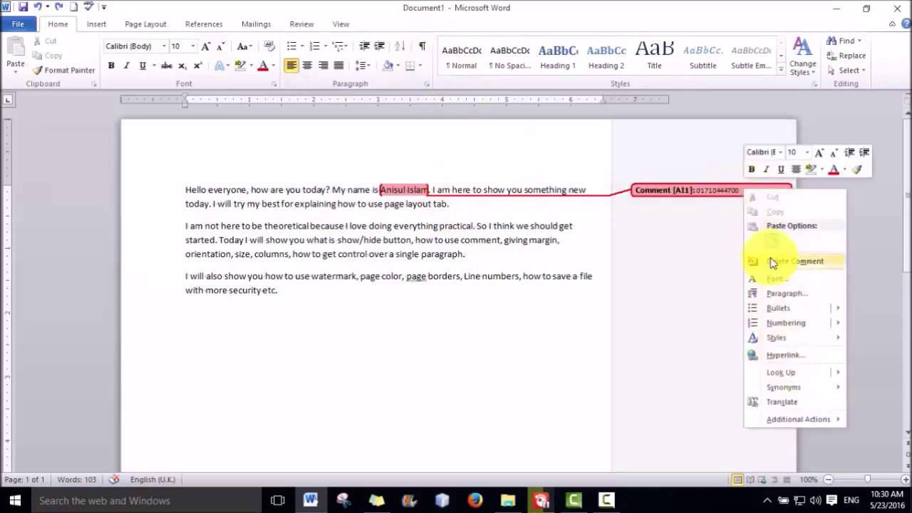
{"action": "left_click", "coordinate": [772, 260]}
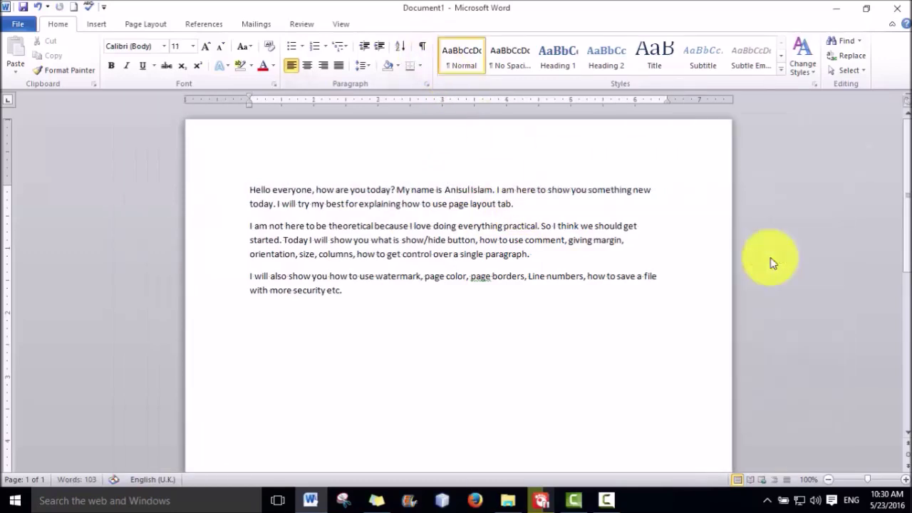
Hide and reshow the ruler from View, then open the Page Layout Margins presets
{"action": "left_click", "coordinate": [131, 26]}
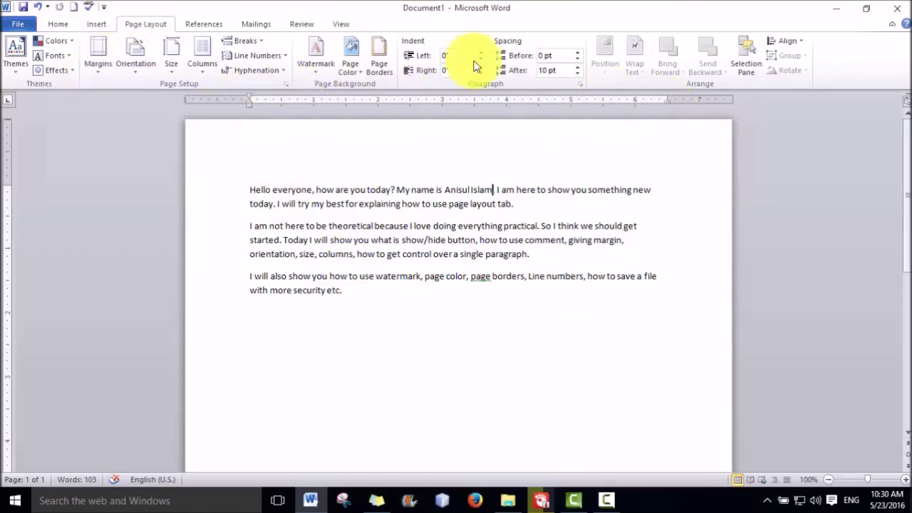
{"action": "left_click", "coordinate": [340, 26]}
{"action": "left_click", "coordinate": [169, 43]}
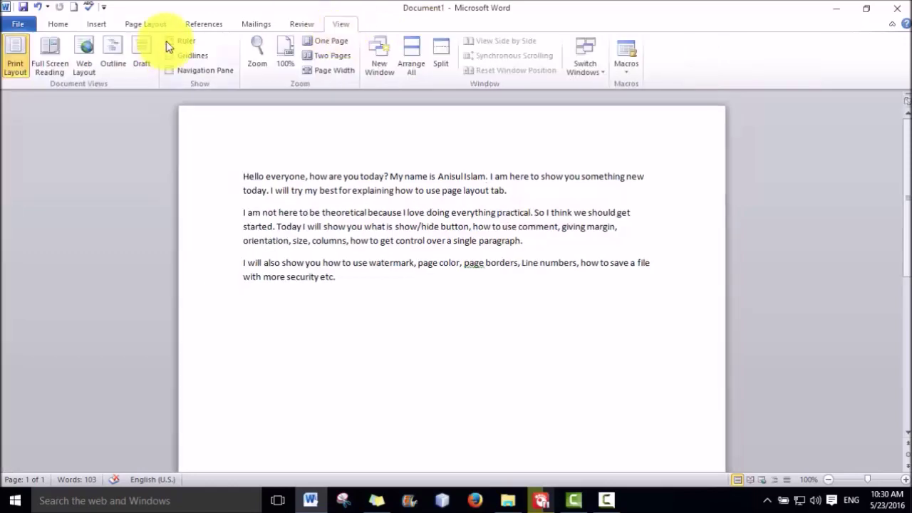
{"action": "left_click", "coordinate": [169, 41]}
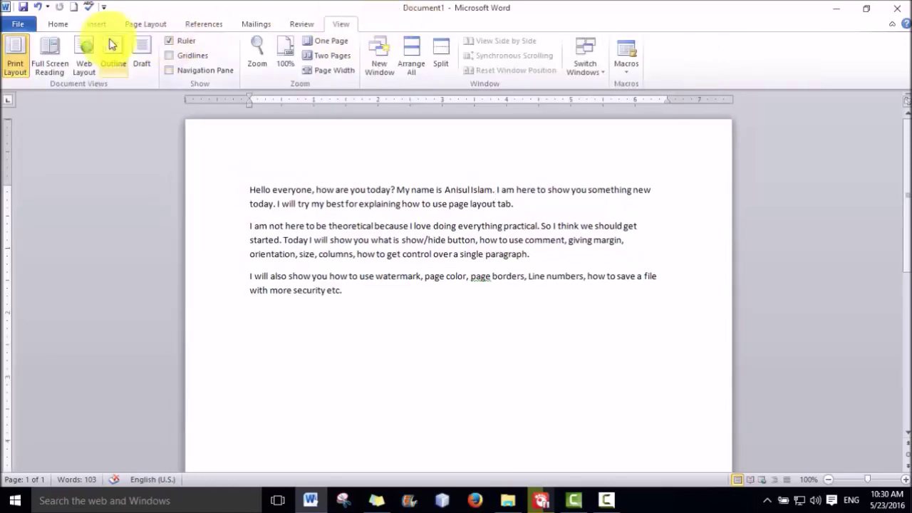
{"action": "left_click", "coordinate": [148, 27]}
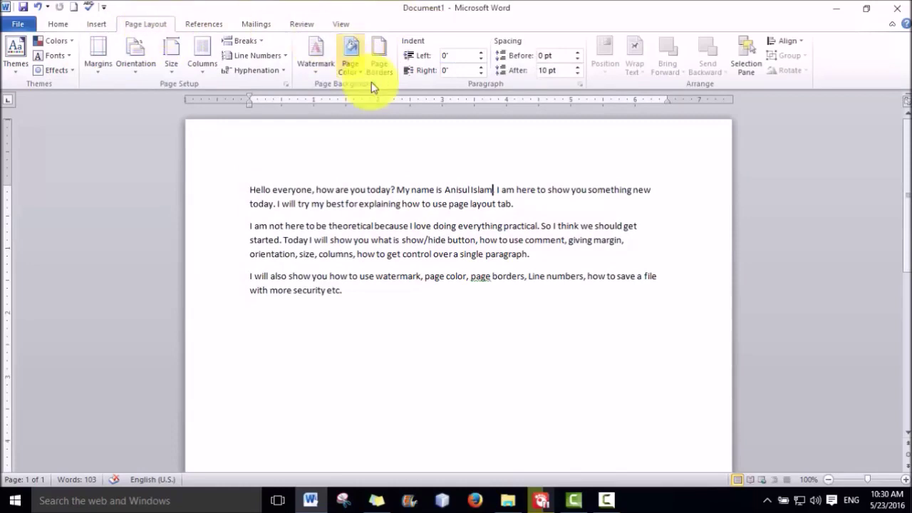
{"action": "left_click", "coordinate": [98, 66]}
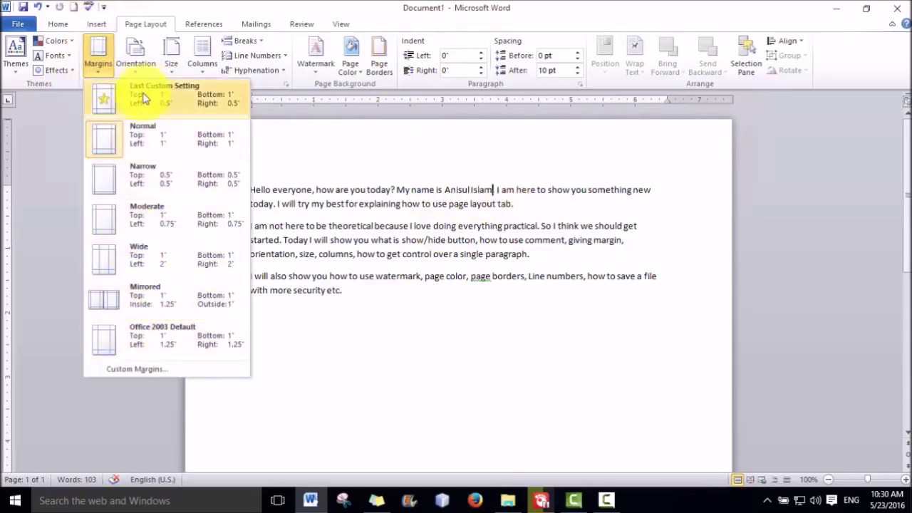
In Custom Margins, bring the top margin down to 0.5 inch
{"action": "left_click", "coordinate": [134, 370]}
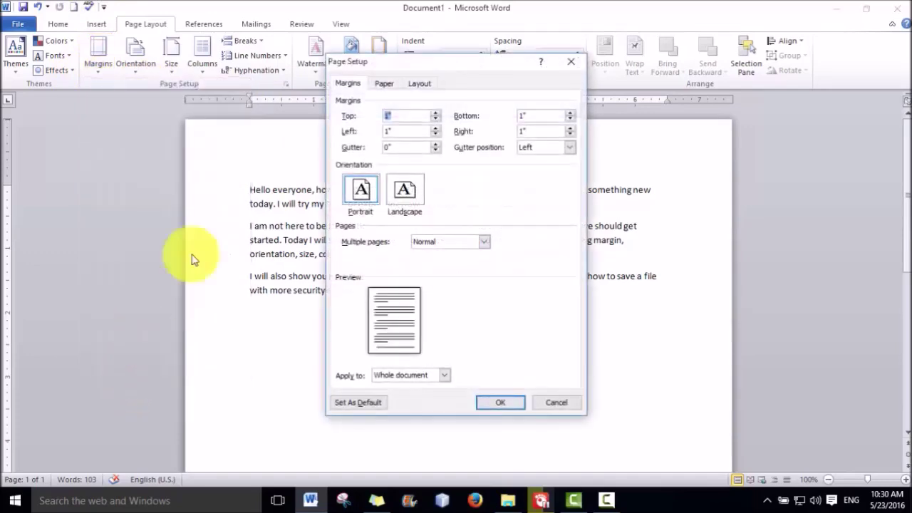
{"action": "left_click_drag", "start_coordinate": [401, 74], "coordinate": [690, 98]}
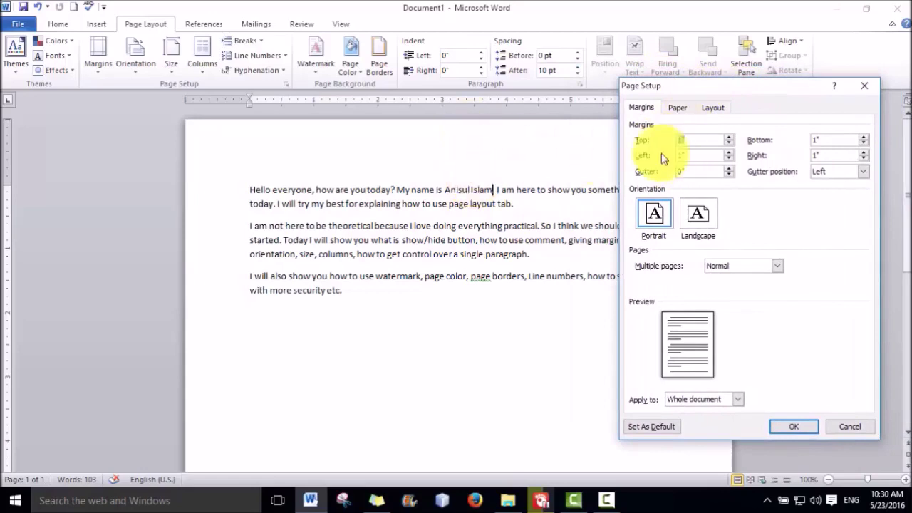
{"action": "left_click", "coordinate": [729, 143]}
{"action": "left_click", "coordinate": [729, 144]}
{"action": "left_click", "coordinate": [729, 143]}
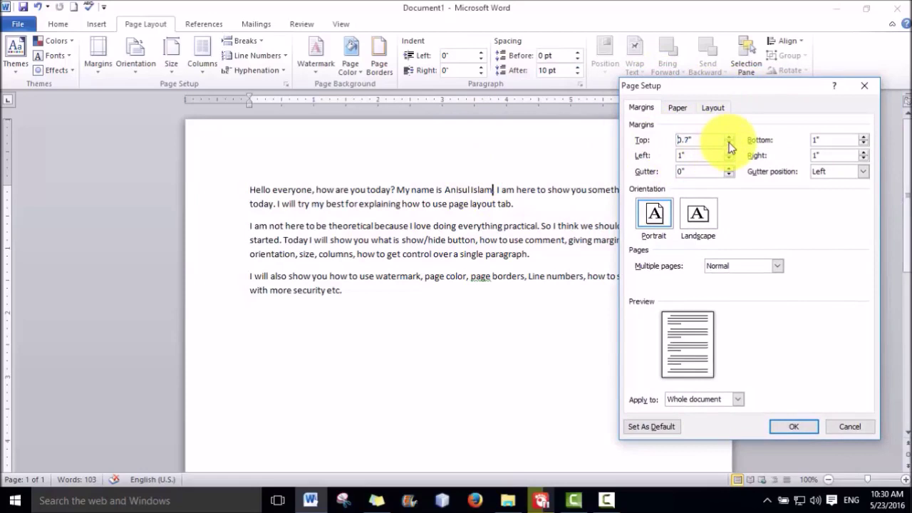
{"action": "left_click", "coordinate": [730, 143]}
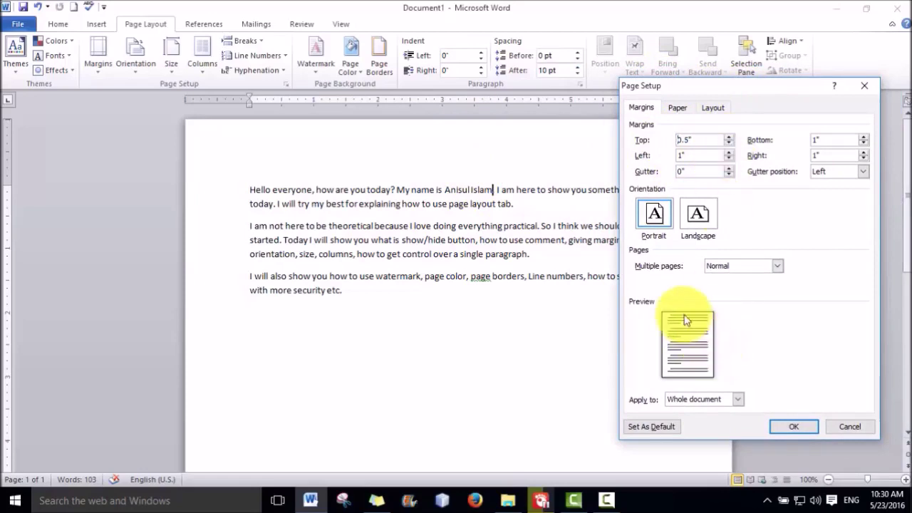
{"action": "left_click", "coordinate": [729, 138]}
{"action": "left_click", "coordinate": [729, 138]}
{"action": "left_click", "coordinate": [730, 137]}
{"action": "left_click", "coordinate": [729, 138]}
{"action": "left_click", "coordinate": [729, 137]}
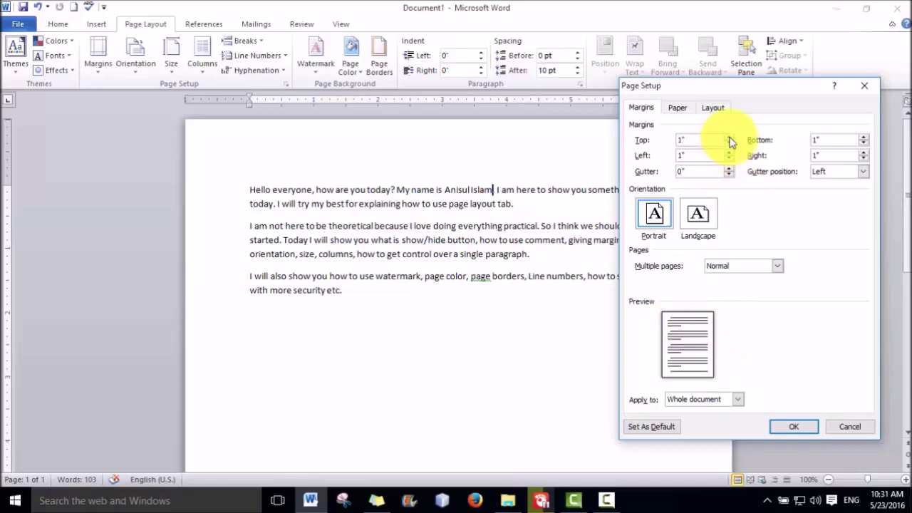
{"action": "left_click", "coordinate": [730, 144]}
{"action": "left_click", "coordinate": [730, 144]}
{"action": "left_click", "coordinate": [730, 144]}
{"action": "left_click", "coordinate": [730, 144]}
{"action": "left_click", "coordinate": [730, 144]}
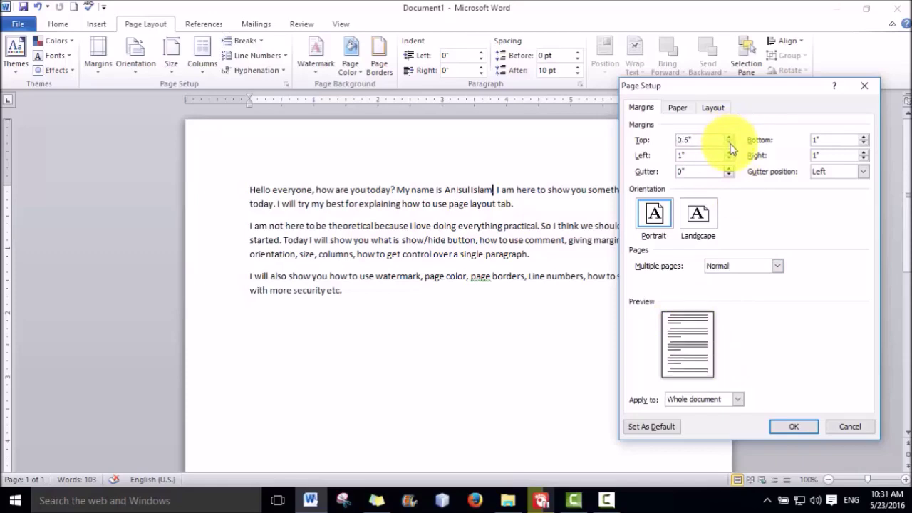
Reduce the bottom and right margins to 0.5 inch and apply the settings
{"action": "left_click", "coordinate": [863, 143]}
{"action": "left_click", "coordinate": [863, 143]}
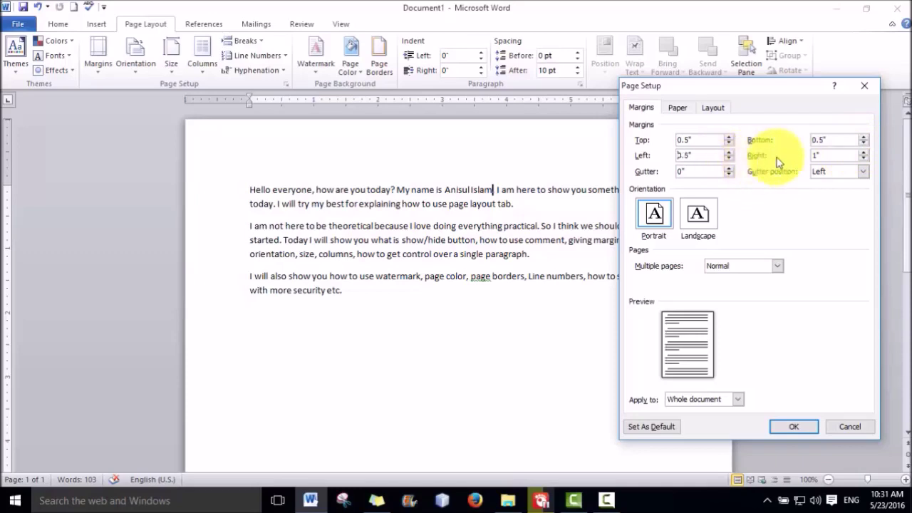
{"action": "left_click", "coordinate": [863, 160]}
{"action": "left_click", "coordinate": [864, 159]}
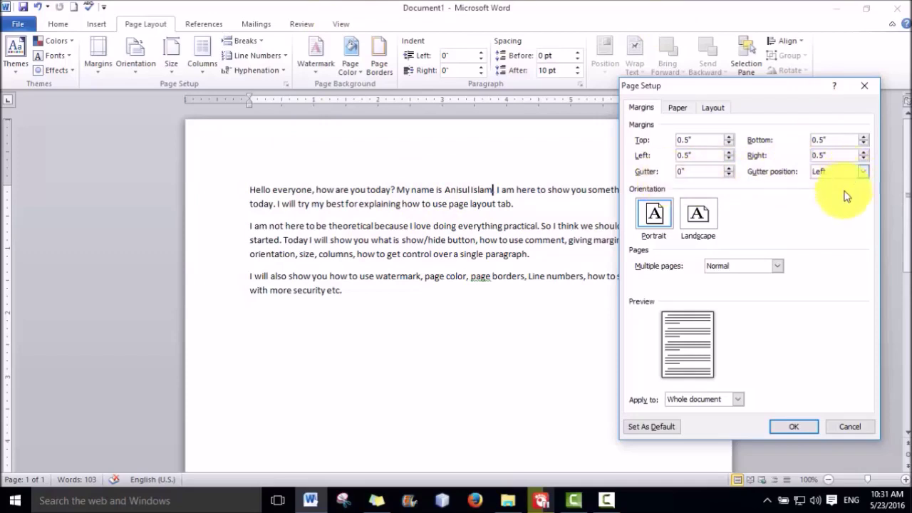
{"action": "left_click", "coordinate": [794, 426]}
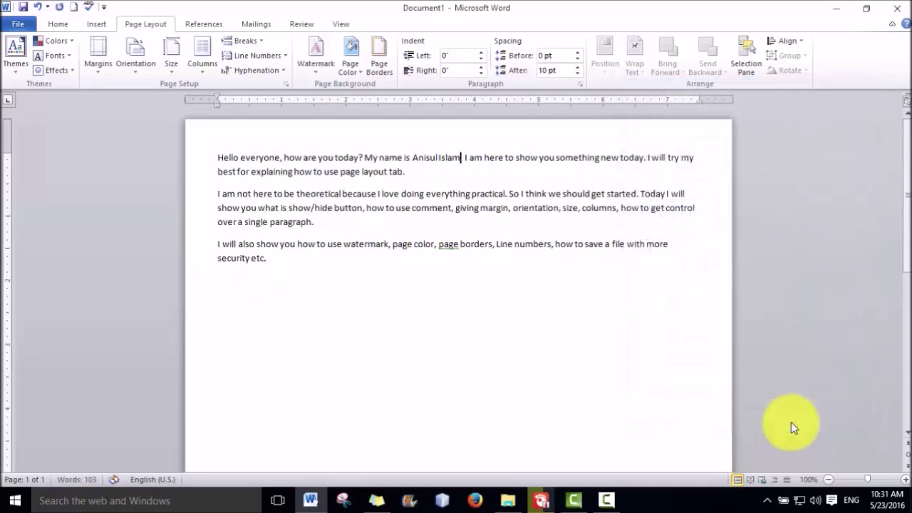
Select 'everyone, how', check the page, and open the Margins preset gallery
{"action": "left_click_drag", "start_coordinate": [272, 133], "coordinate": [305, 136]}
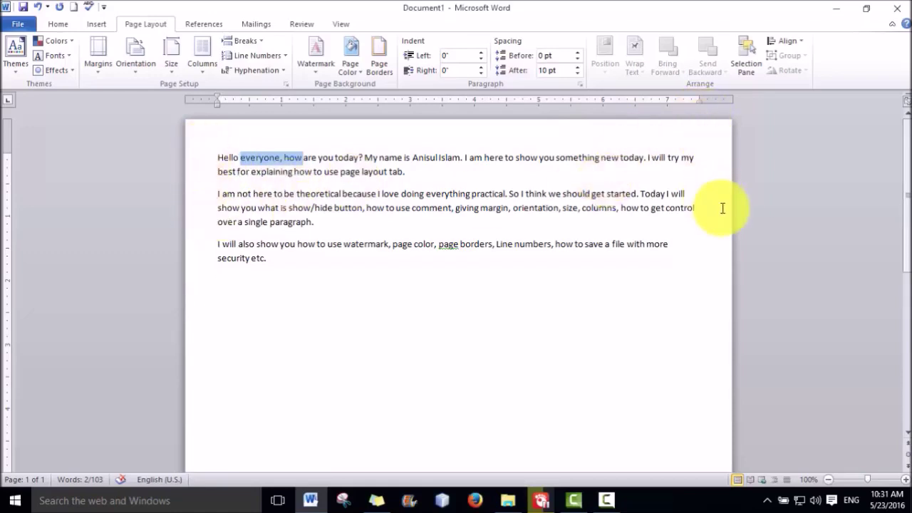
{"action": "scroll", "coordinate": [723, 209], "scroll_direction": "down", "scroll_amount": 8}
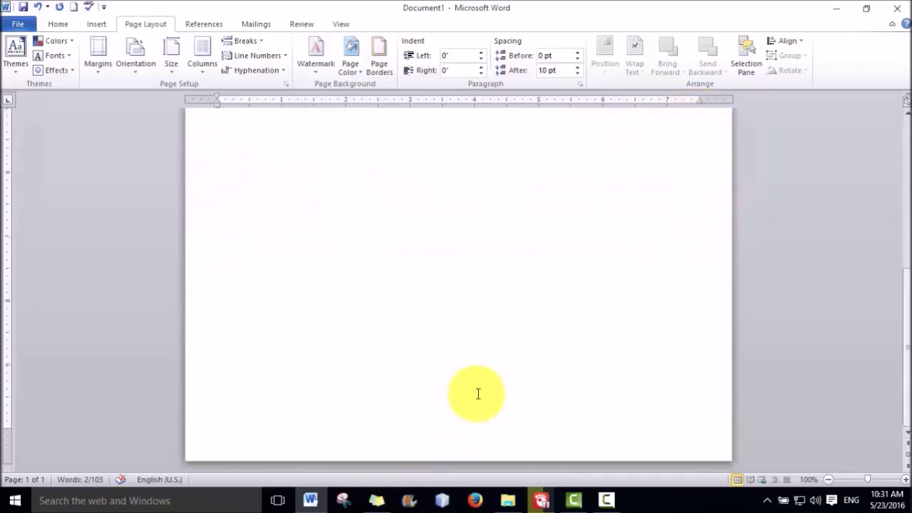
{"action": "scroll", "coordinate": [475, 391], "scroll_direction": "up", "scroll_amount": 8}
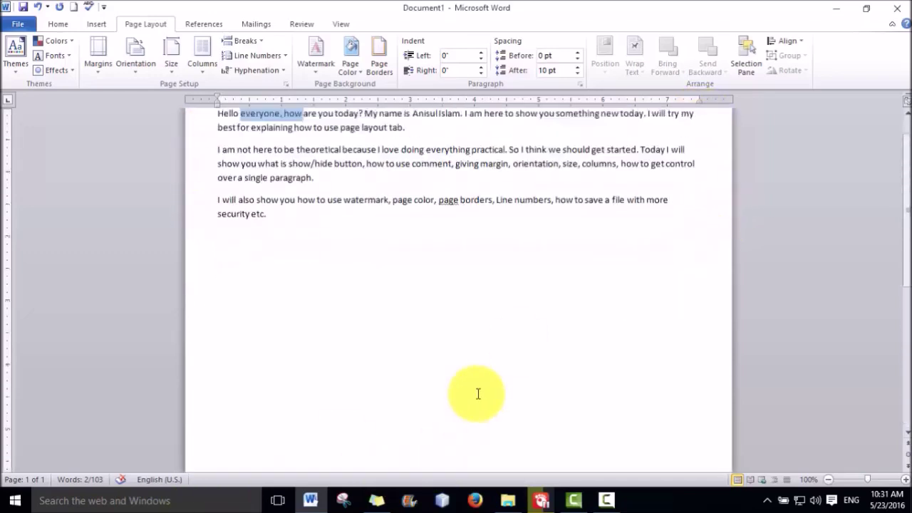
{"action": "left_click", "coordinate": [91, 65]}
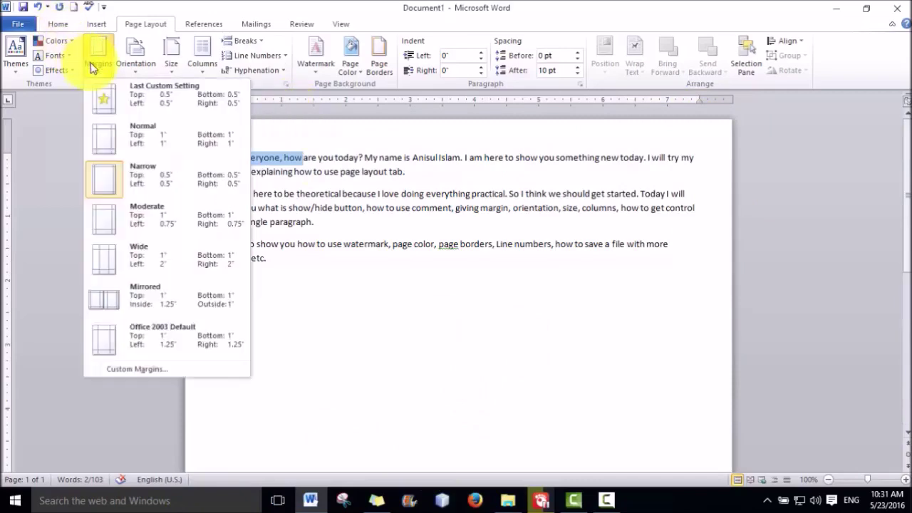
Raise the custom margins back to 1 inch, apply them, and place the caret after 'etc.'
{"action": "left_click", "coordinate": [137, 371]}
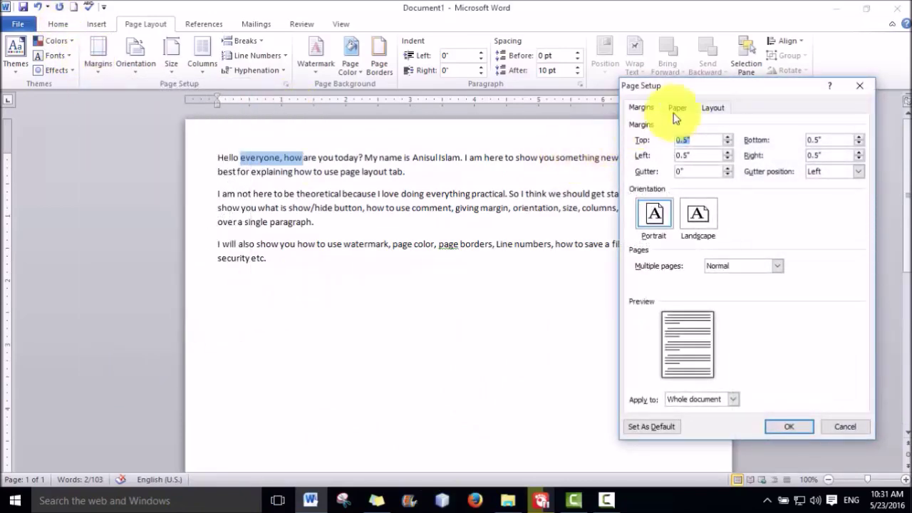
{"action": "left_click", "coordinate": [728, 137]}
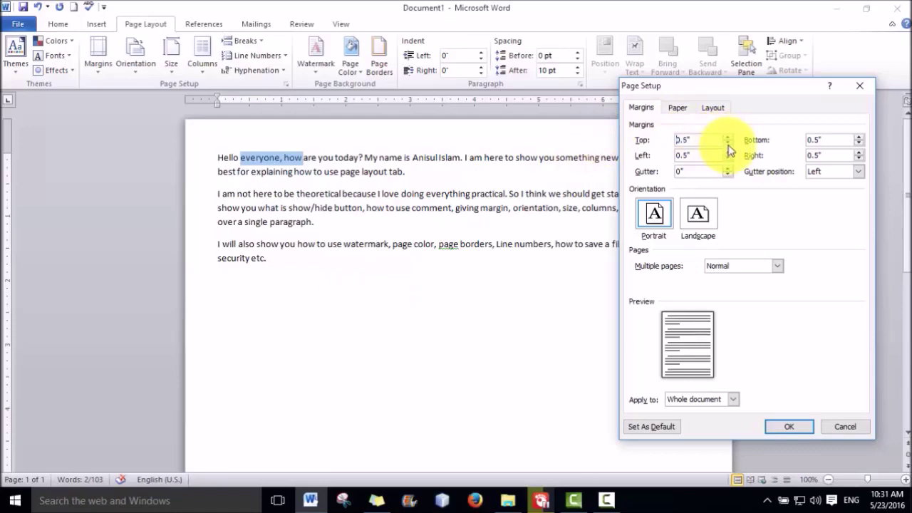
{"action": "left_click", "coordinate": [729, 137]}
{"action": "left_click", "coordinate": [729, 138]}
{"action": "left_click", "coordinate": [728, 137]}
{"action": "left_click", "coordinate": [728, 137]}
{"action": "left_click", "coordinate": [728, 137]}
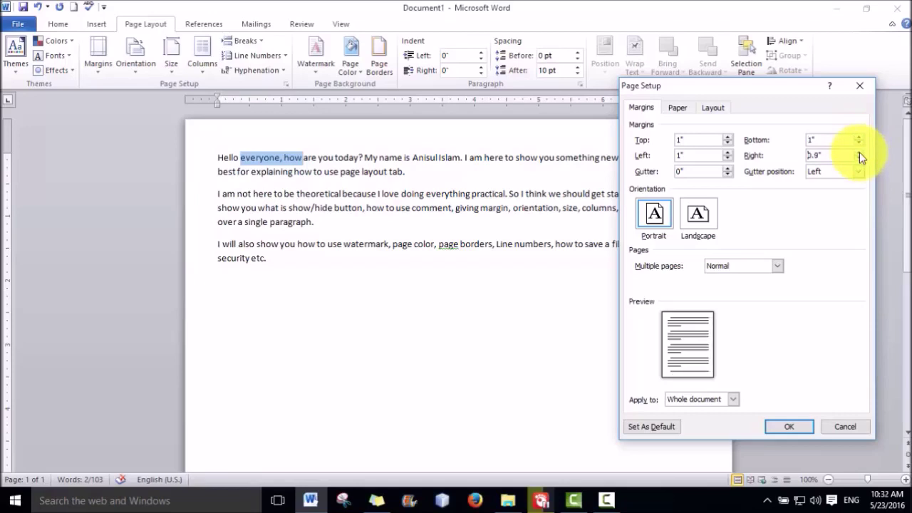
{"action": "left_click", "coordinate": [787, 425]}
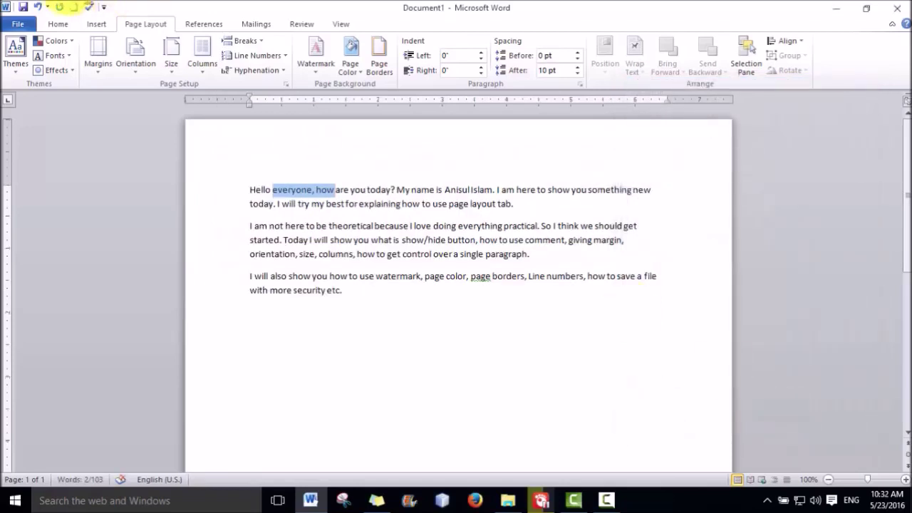
{"action": "left_click", "coordinate": [396, 335]}
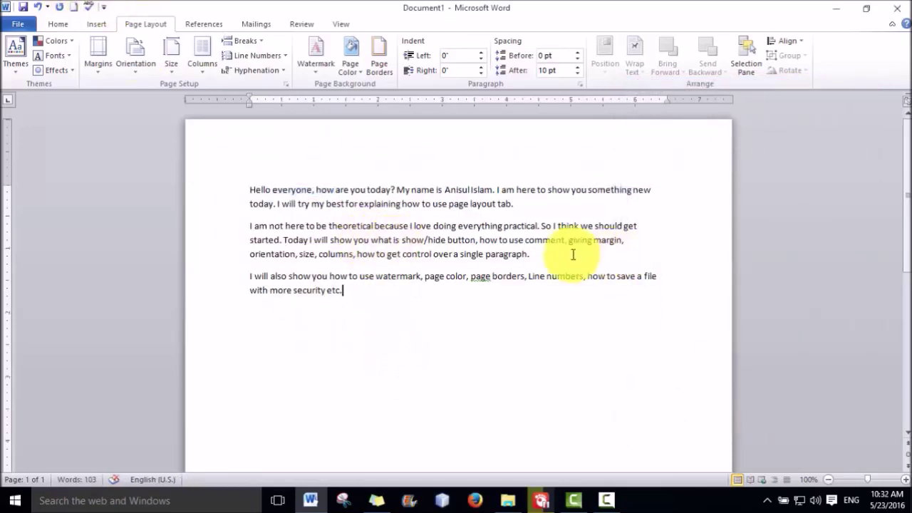
{"action": "left_click_drag", "start_coordinate": [556, 253], "coordinate": [247, 227]}
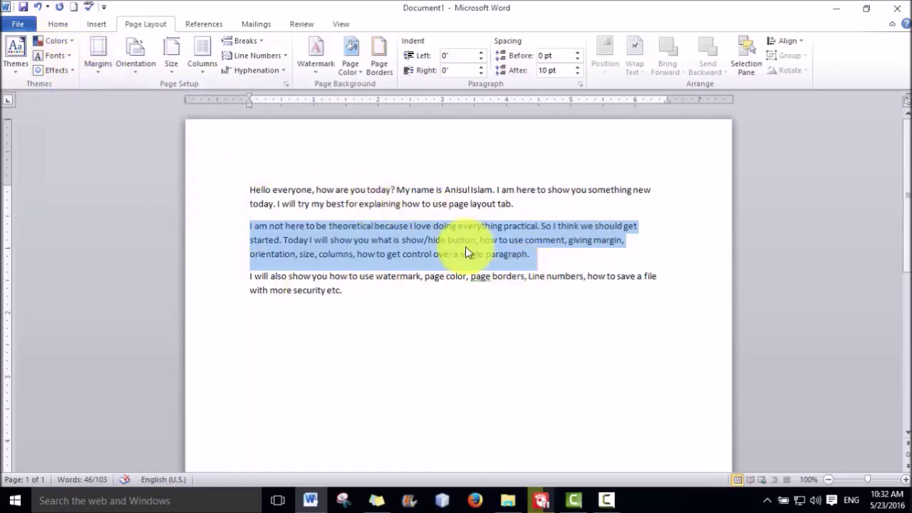
{"action": "left_click", "coordinate": [549, 258]}
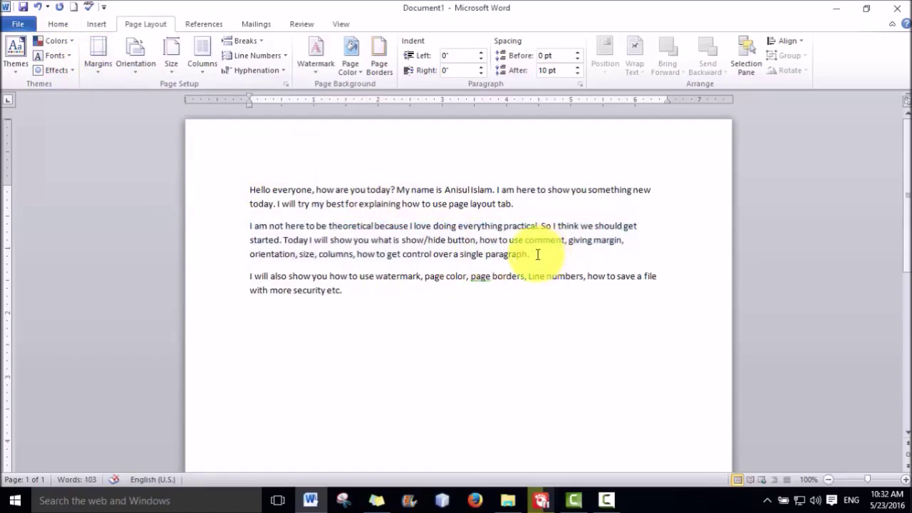
{"action": "left_click_drag", "start_coordinate": [504, 252], "coordinate": [250, 230]}
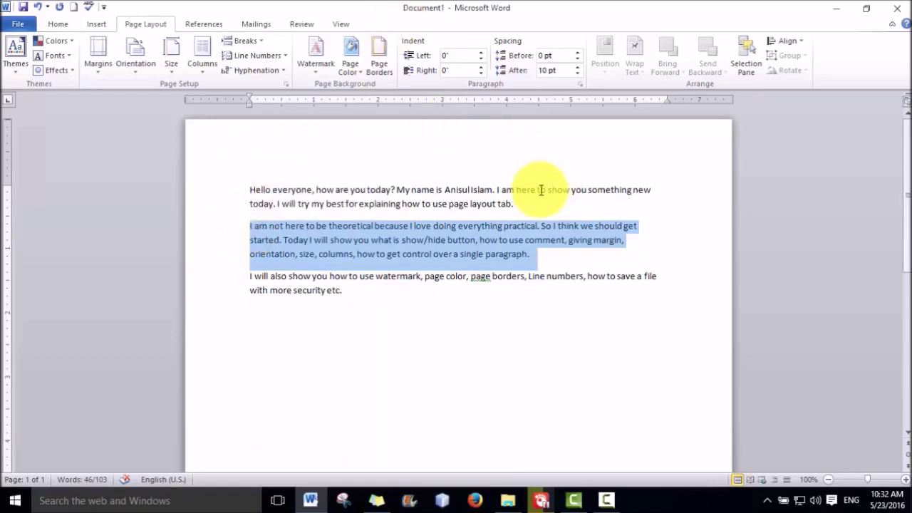
{"action": "left_click", "coordinate": [514, 204]}
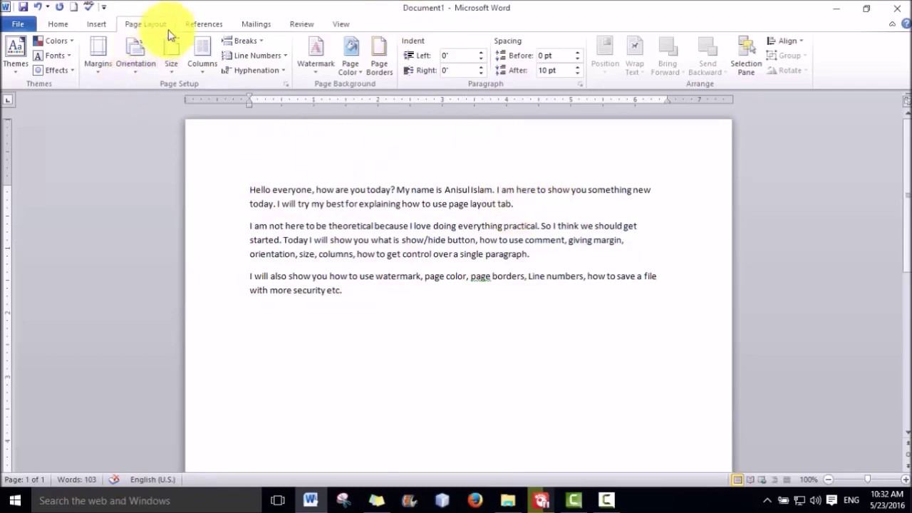
Insert continuous section breaks after the first, second and last paragraphs
{"action": "left_click", "coordinate": [249, 47]}
{"action": "left_click", "coordinate": [279, 246]}
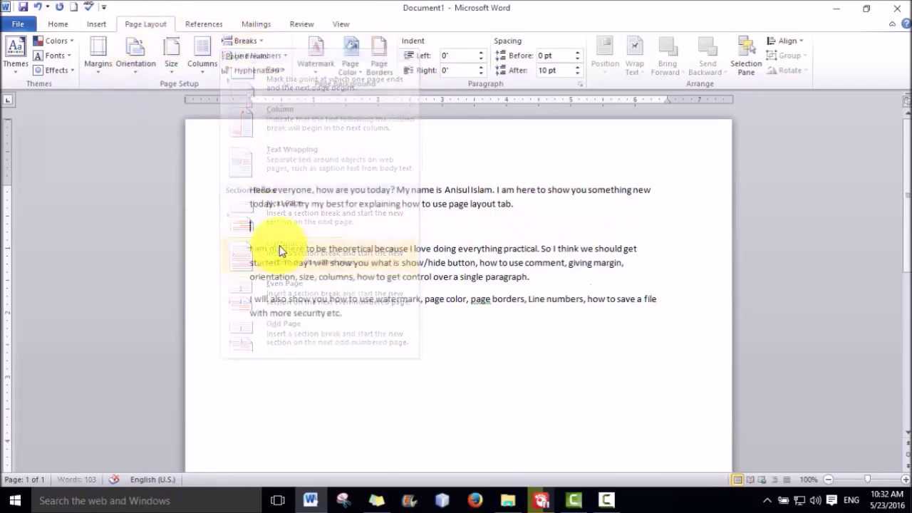
{"action": "left_click", "coordinate": [532, 278]}
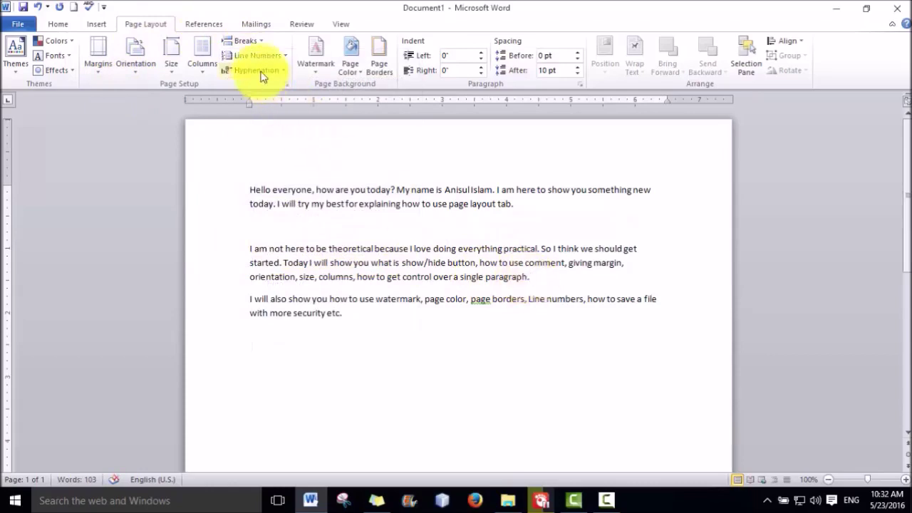
{"action": "left_click", "coordinate": [244, 48]}
{"action": "left_click", "coordinate": [292, 251]}
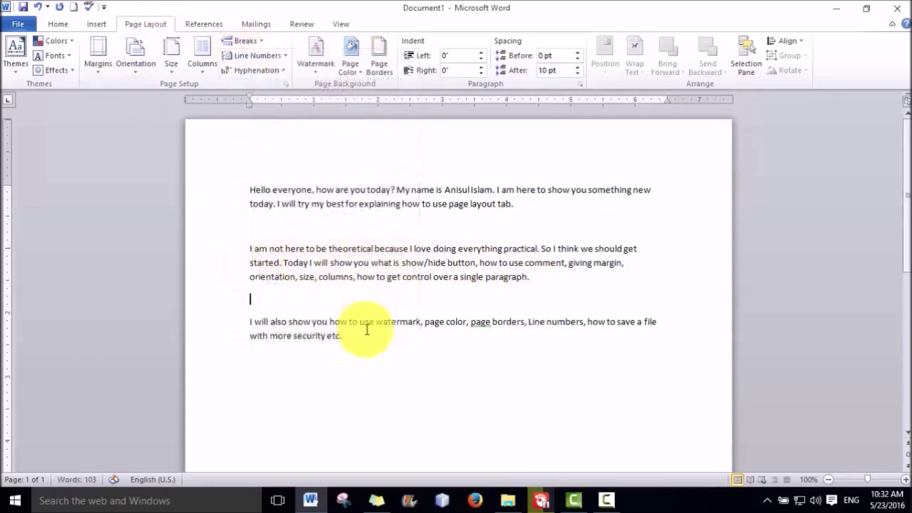
{"action": "left_click", "coordinate": [249, 44]}
{"action": "left_click", "coordinate": [367, 207]}
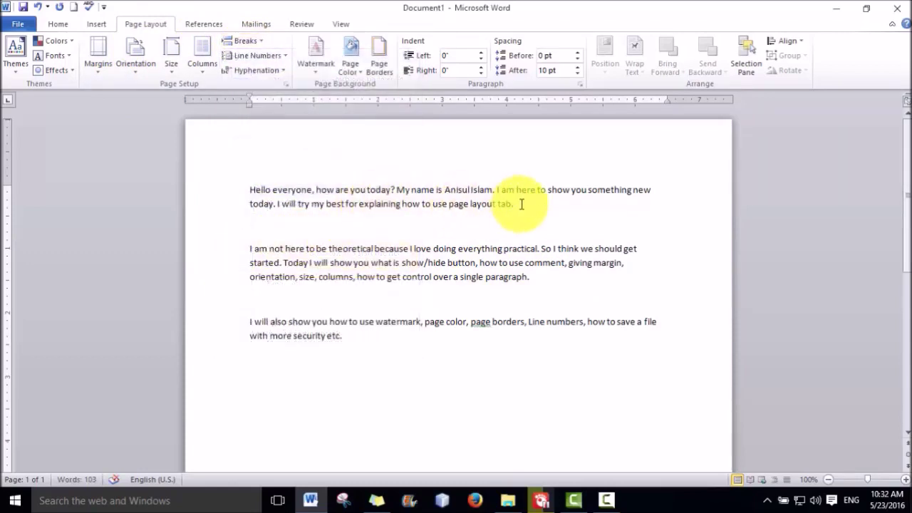
Select the first and second paragraphs and return to the Home tab
{"action": "triple_click", "coordinate": [279, 187]}
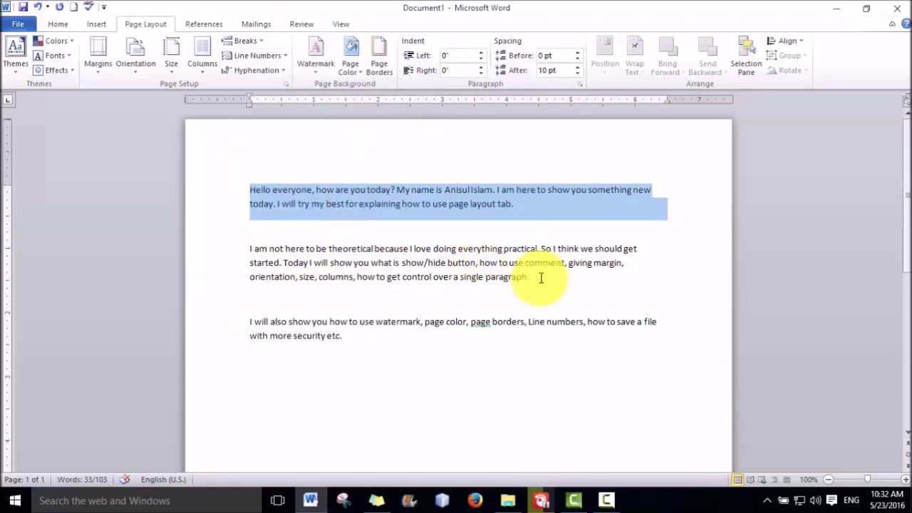
{"action": "left_click_drag", "start_coordinate": [541, 275], "coordinate": [244, 248]}
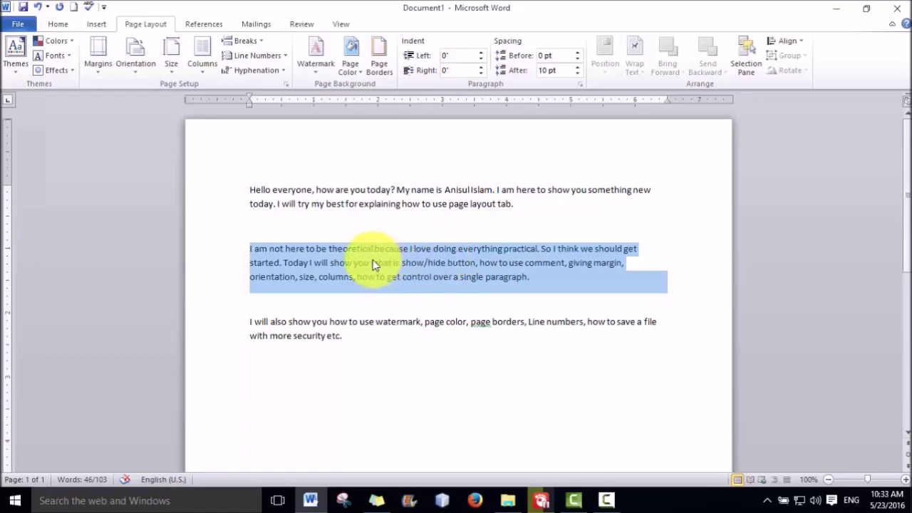
{"action": "left_click", "coordinate": [58, 24]}
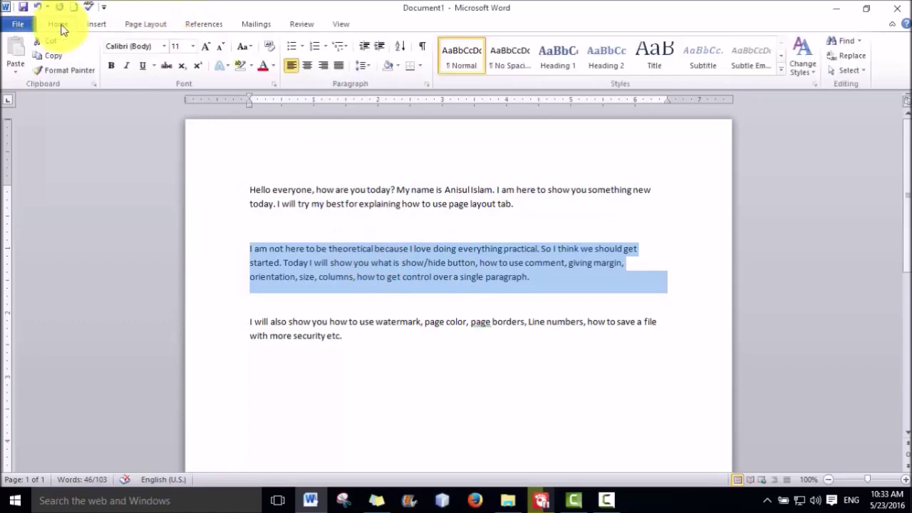
Briefly show formatting marks to check the section breaks, then open the Margins presets
{"action": "left_click", "coordinate": [421, 47]}
{"action": "left_click", "coordinate": [589, 218]}
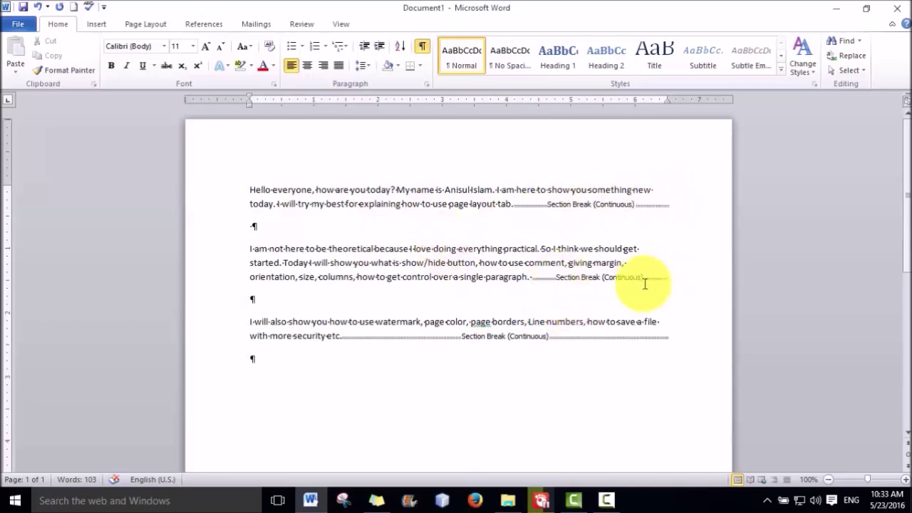
{"action": "left_click", "coordinate": [422, 48]}
{"action": "left_click", "coordinate": [152, 26]}
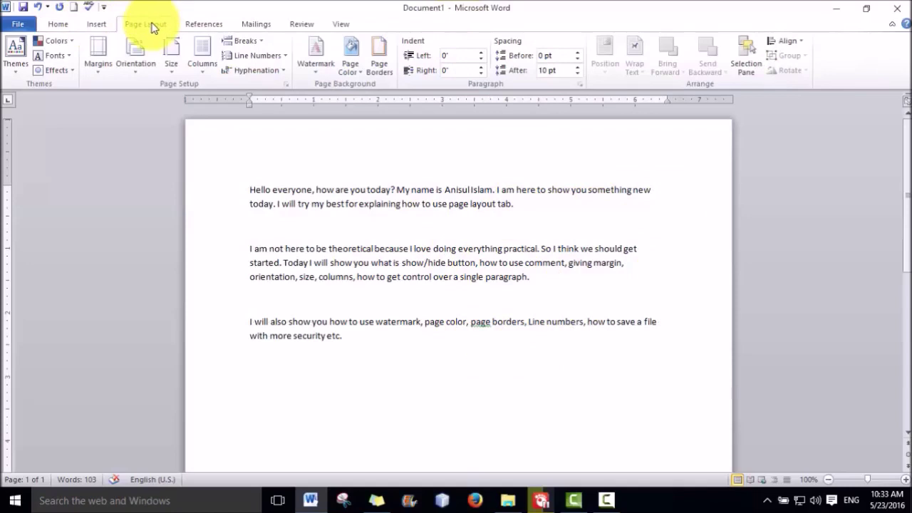
{"action": "left_click", "coordinate": [102, 51]}
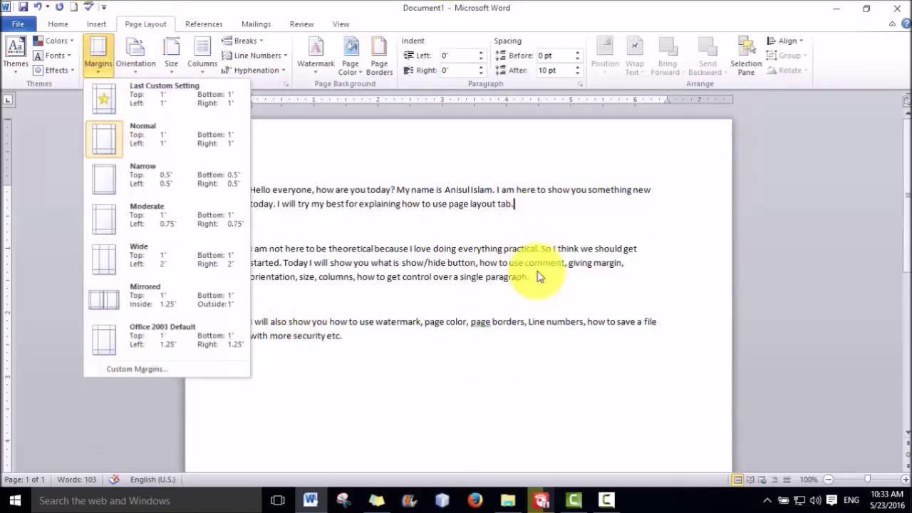
Give the first paragraph 0.5-inch left and right custom margins, then select text to compare paragraph widths
{"action": "left_click", "coordinate": [140, 371]}
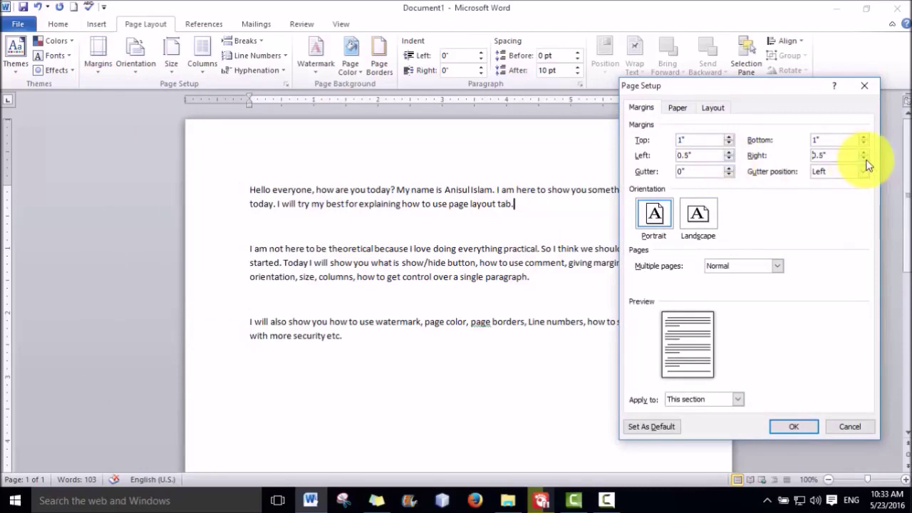
{"action": "left_click", "coordinate": [791, 427]}
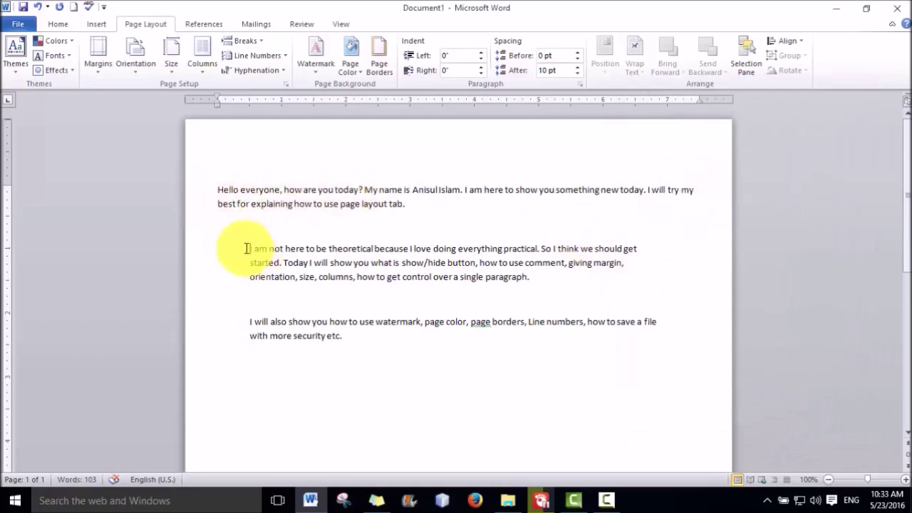
{"action": "left_click", "coordinate": [215, 190]}
{"action": "left_click", "coordinate": [697, 187]}
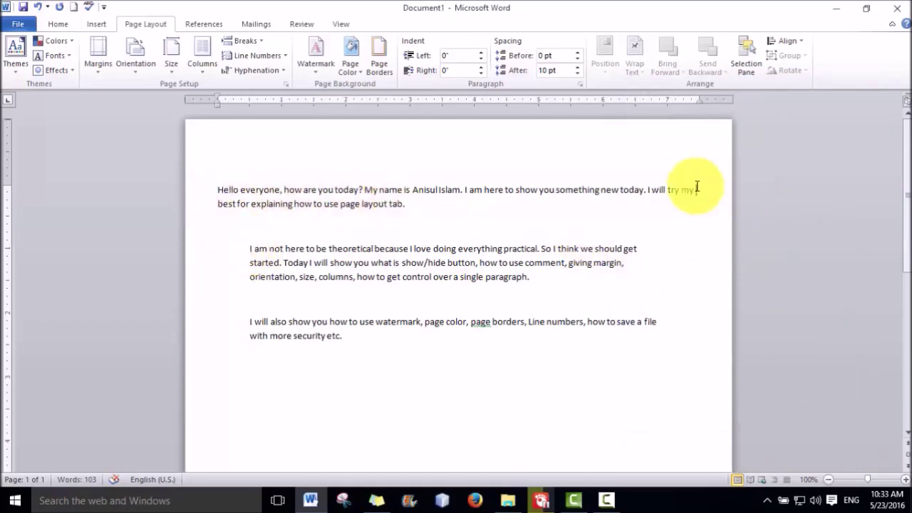
{"action": "left_click_drag", "start_coordinate": [251, 249], "coordinate": [270, 314]}
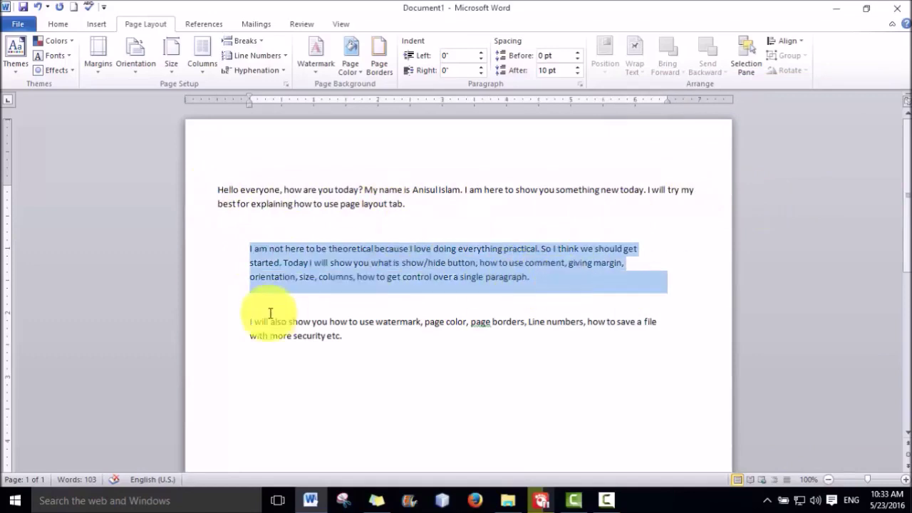
{"action": "left_click", "coordinate": [232, 323]}
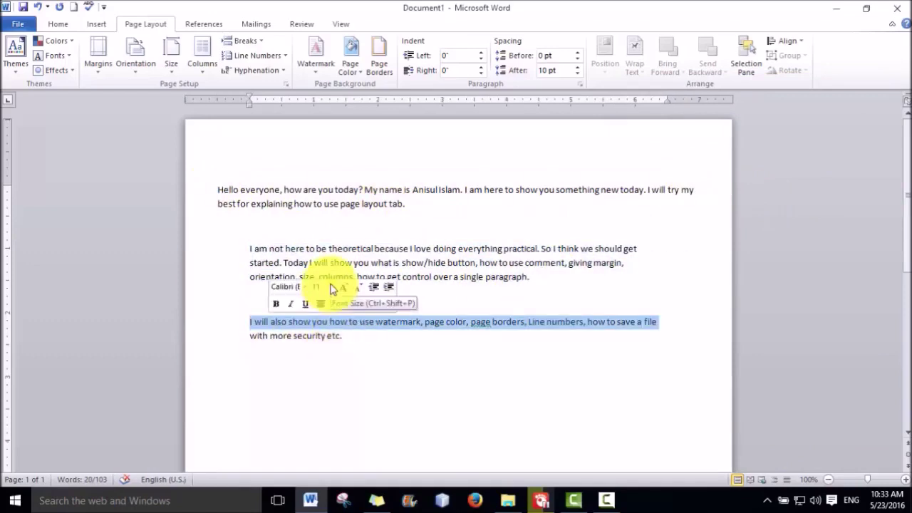
{"action": "left_click", "coordinate": [363, 335]}
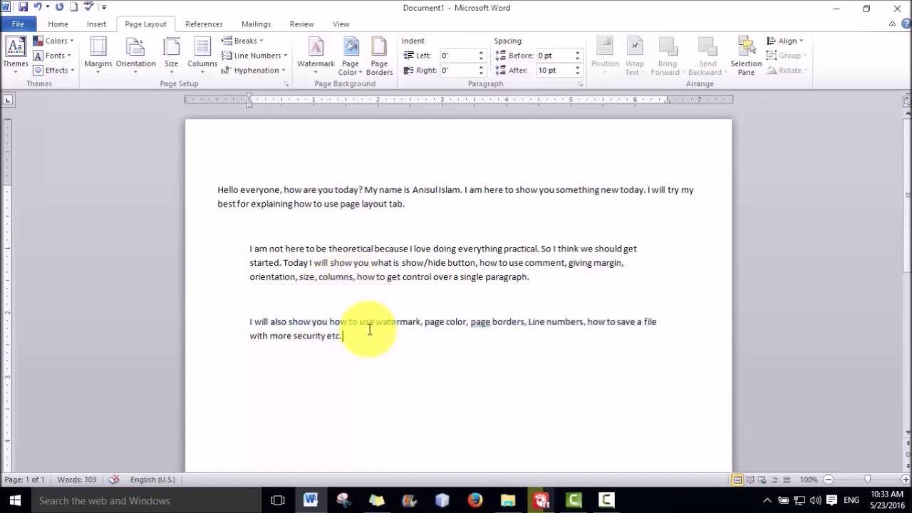
Undo the first paragraph's margin change and switch the page to landscape orientation
{"action": "left_click", "coordinate": [39, 10]}
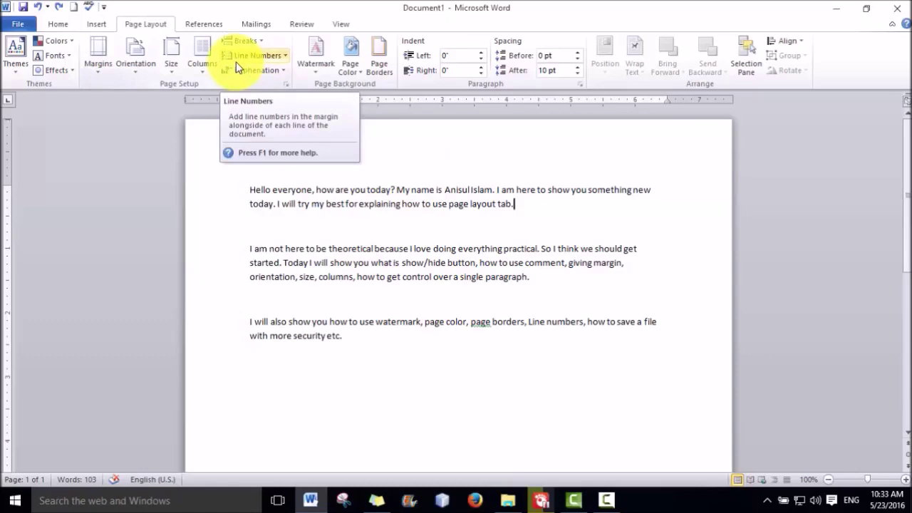
{"action": "left_click", "coordinate": [138, 76]}
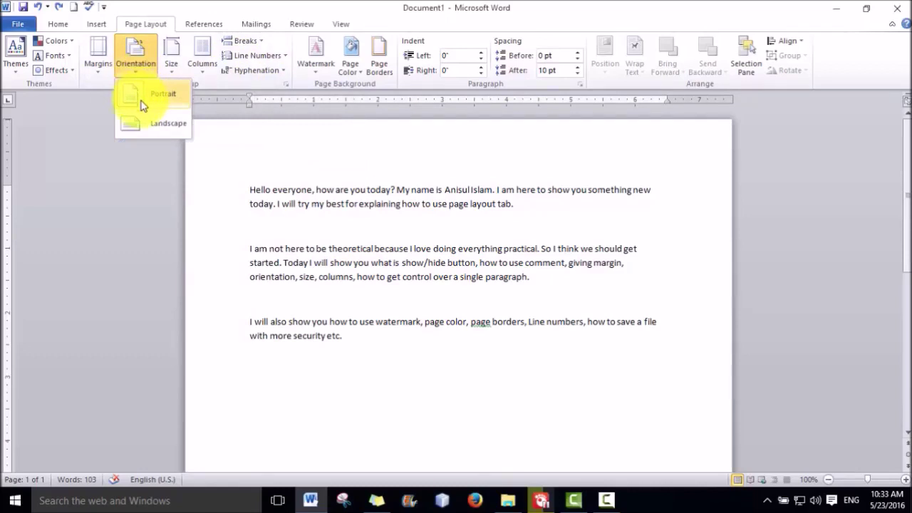
{"action": "left_click", "coordinate": [150, 103]}
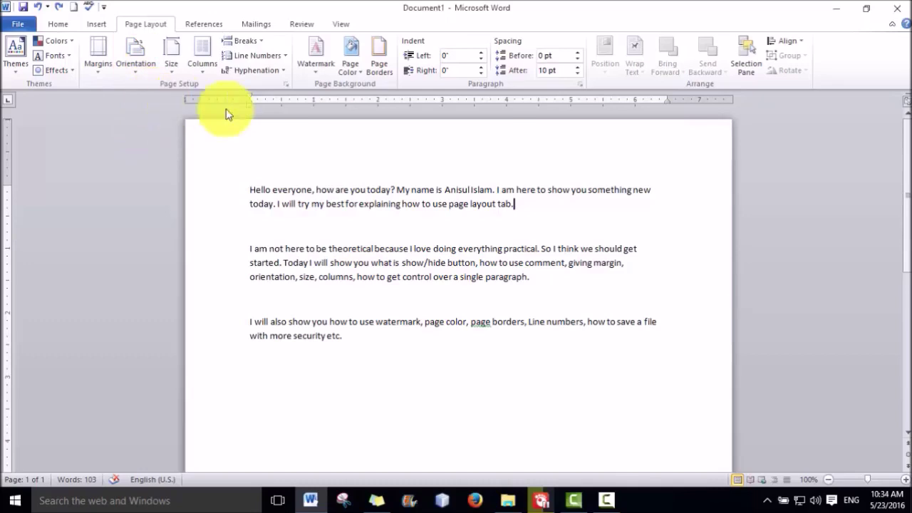
{"action": "left_click", "coordinate": [136, 70]}
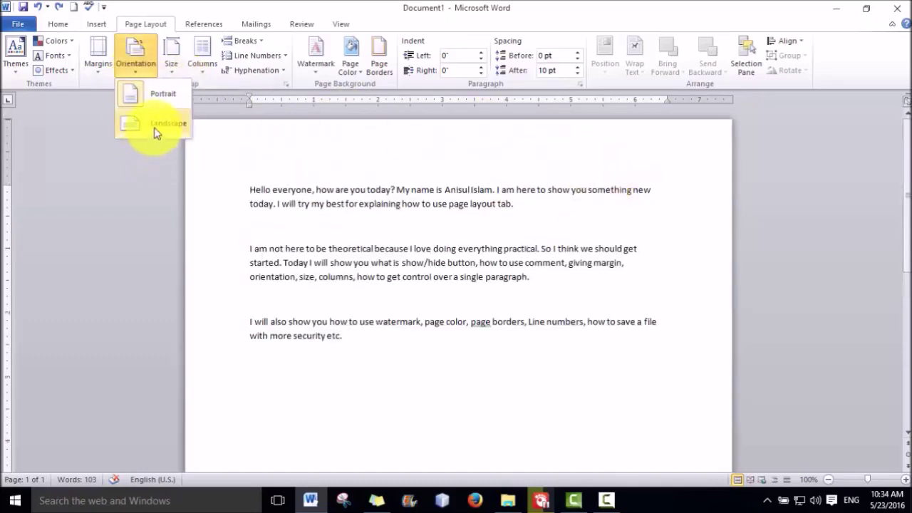
{"action": "left_click", "coordinate": [157, 134]}
{"action": "scroll", "coordinate": [747, 259], "scroll_direction": "down", "scroll_amount": 5}
{"action": "scroll", "coordinate": [747, 259], "scroll_direction": "up", "scroll_amount": 4}
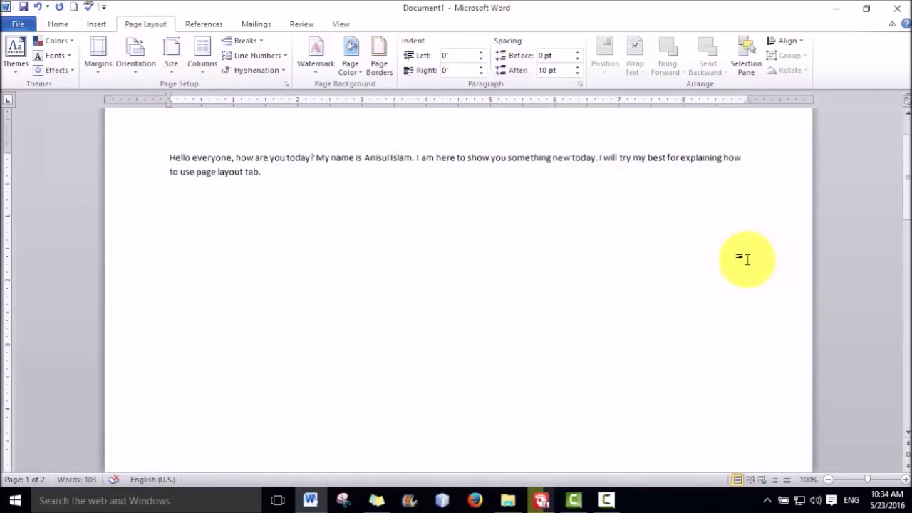
Return the page to portrait orientation
{"action": "left_click", "coordinate": [135, 70]}
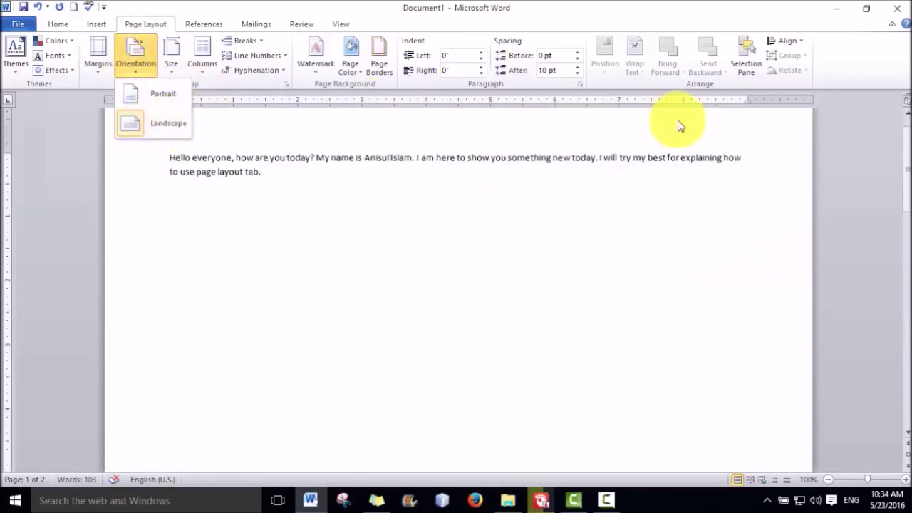
{"action": "left_click", "coordinate": [748, 115]}
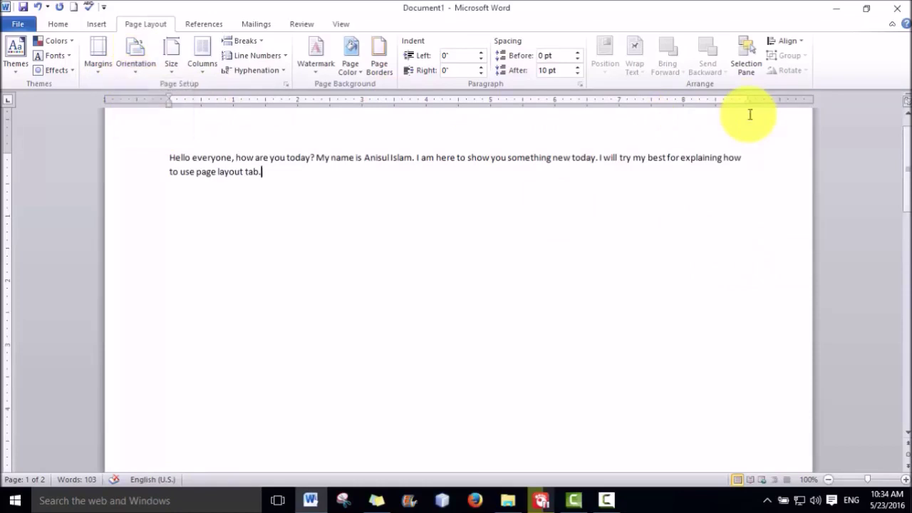
{"action": "left_click", "coordinate": [170, 71]}
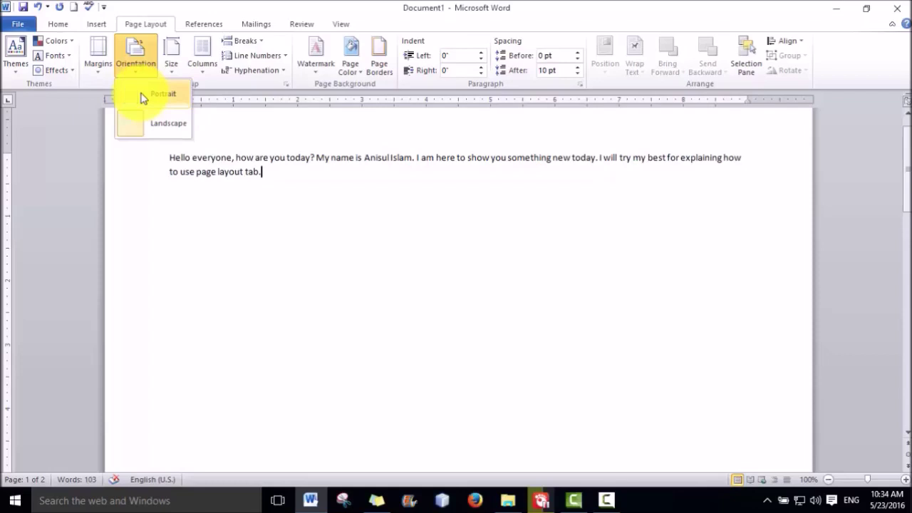
{"action": "left_click", "coordinate": [143, 97]}
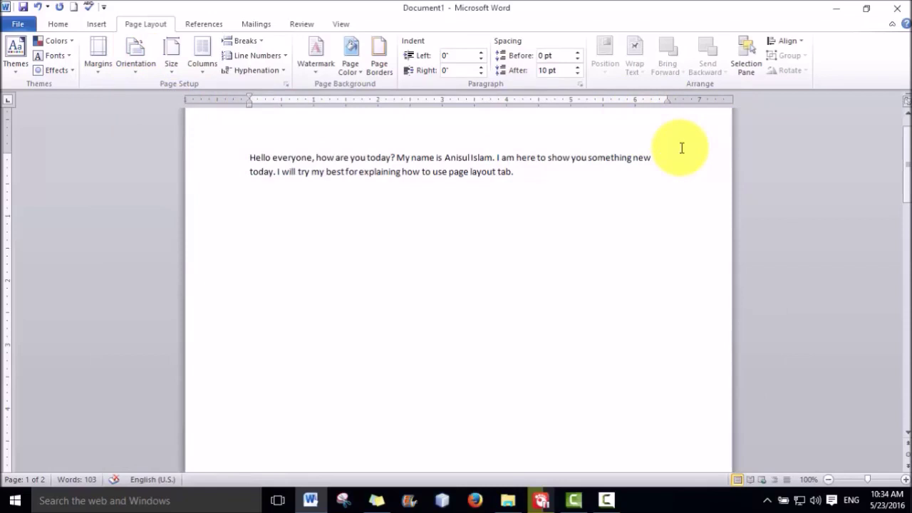
Undo back to a single page and delete the blank lines after the first two paragraphs
{"action": "left_click", "coordinate": [168, 67]}
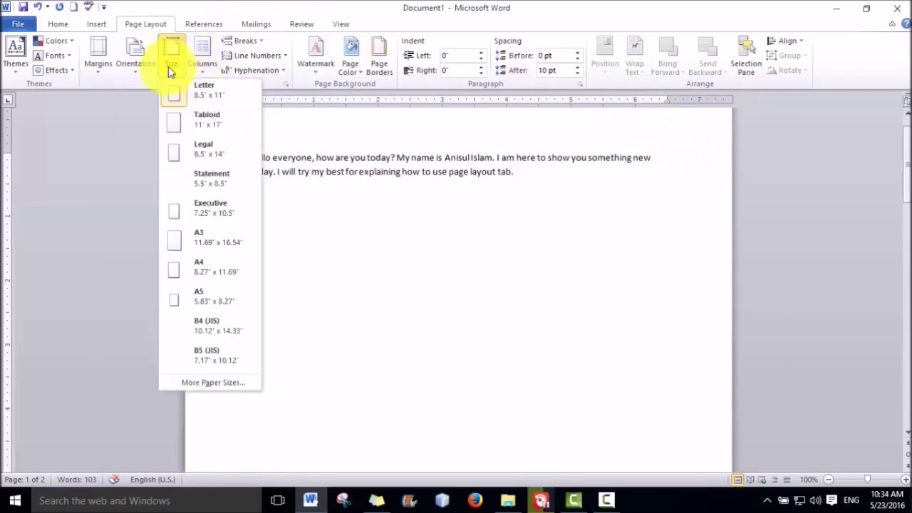
{"action": "left_click", "coordinate": [309, 207]}
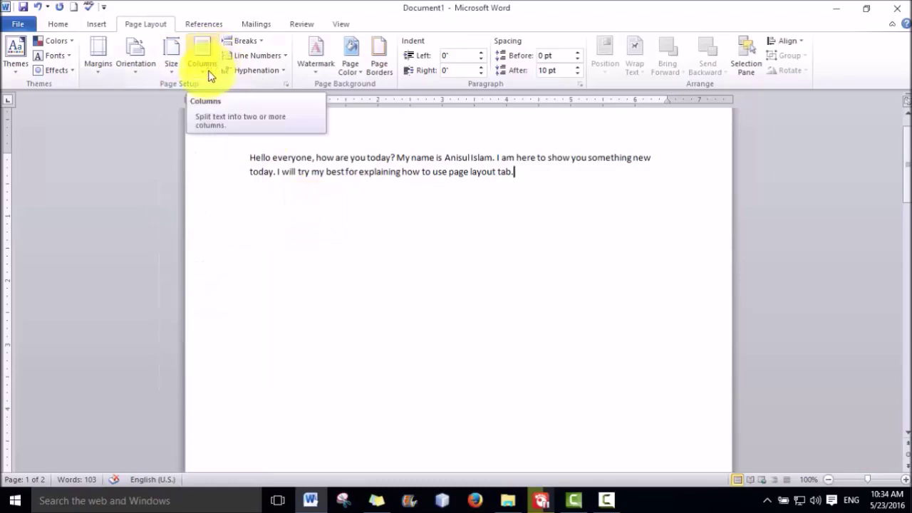
{"action": "scroll", "coordinate": [489, 227], "scroll_direction": "up", "scroll_amount": 1}
{"action": "scroll", "coordinate": [489, 227], "scroll_direction": "down", "scroll_amount": 2}
{"action": "scroll", "coordinate": [489, 227], "scroll_direction": "up", "scroll_amount": 2}
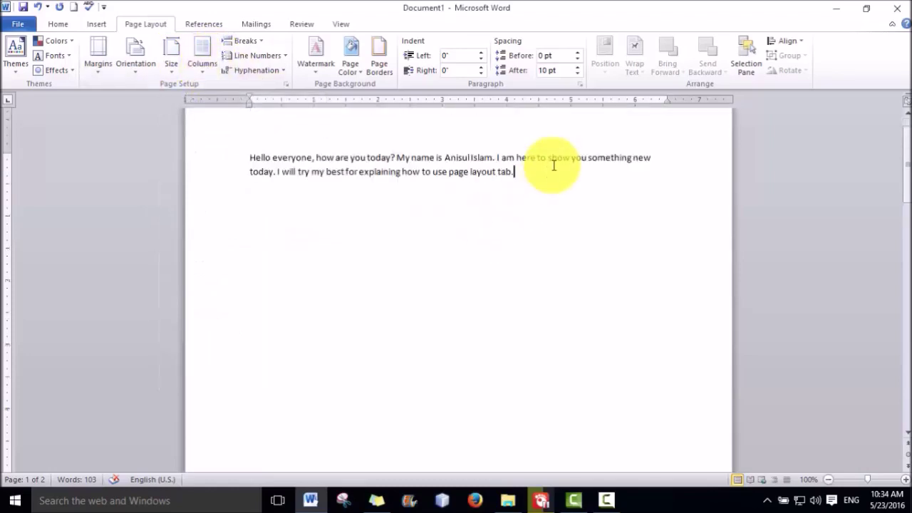
{"action": "key", "text": "ctrl+z"}
{"action": "key", "text": "ctrl+z"}
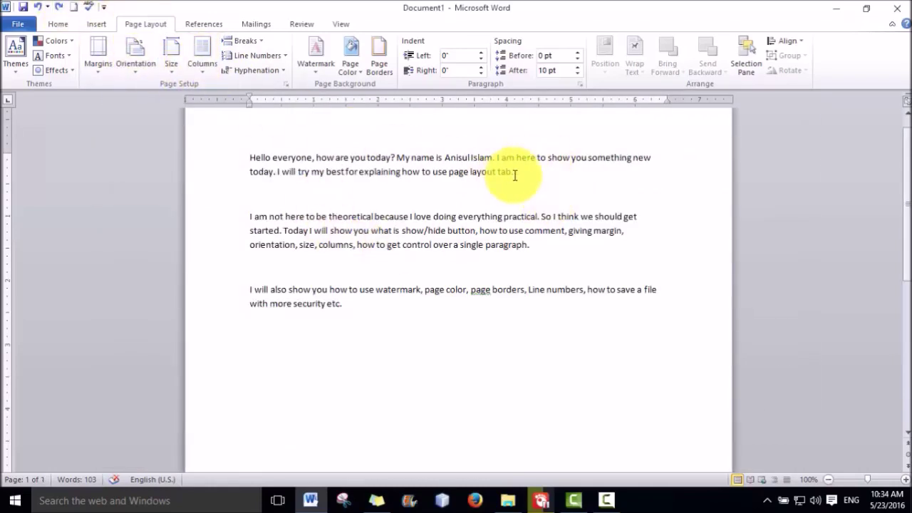
{"action": "key", "text": "Delete"}
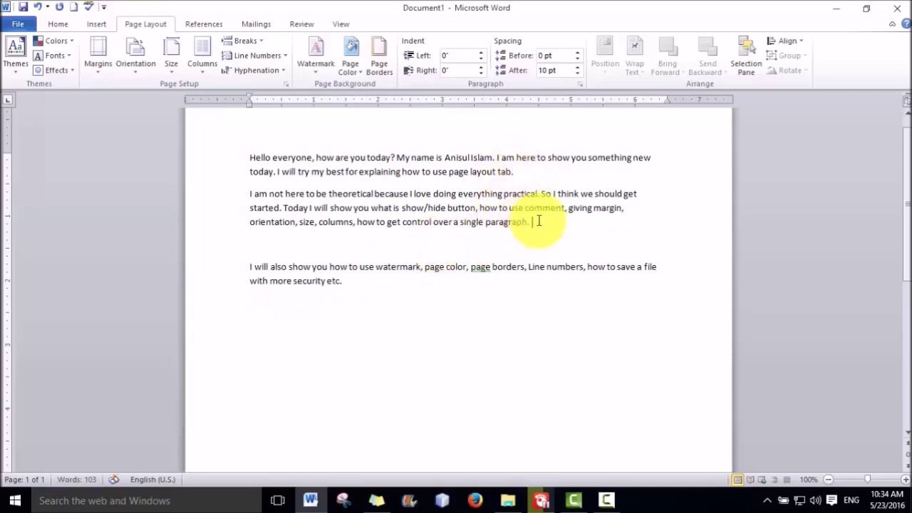
{"action": "key", "text": "Delete"}
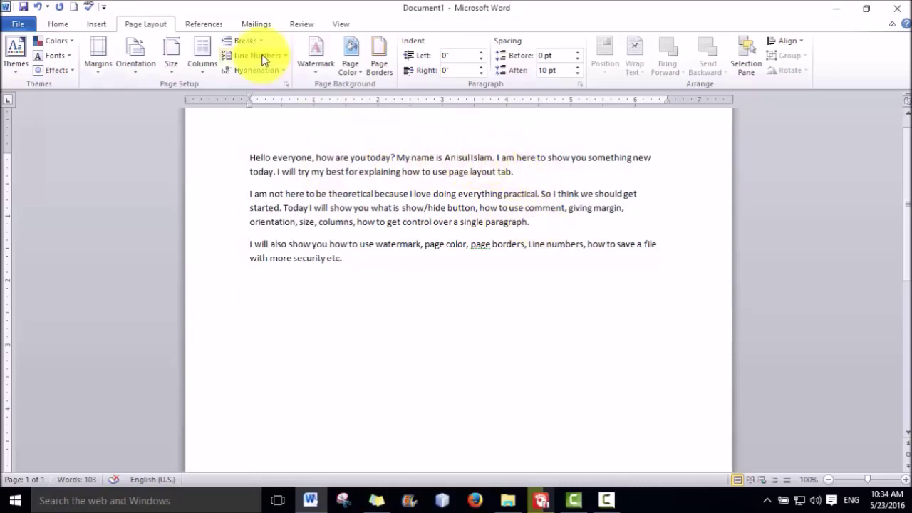
With formatting marks shown, join the three paragraphs and delete the continuous section break
{"action": "left_click", "coordinate": [60, 23]}
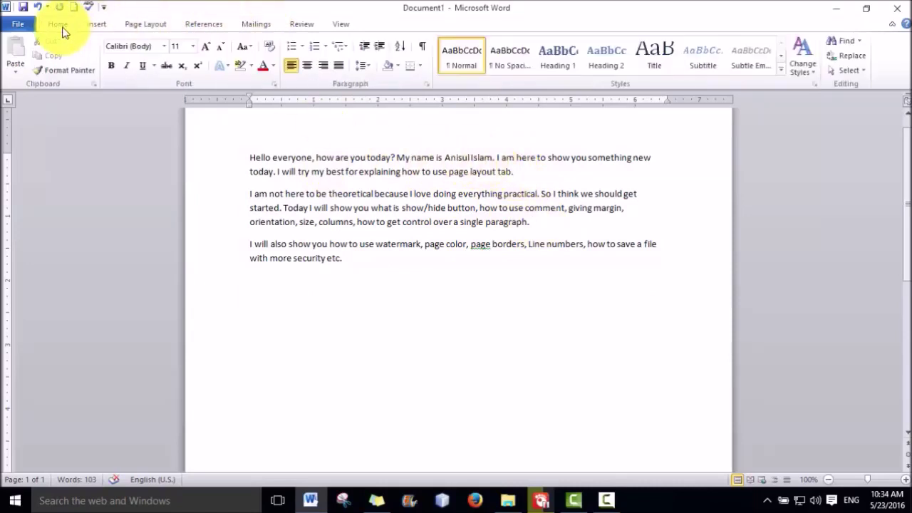
{"action": "left_click", "coordinate": [422, 47]}
{"action": "left_click", "coordinate": [531, 173]}
{"action": "key", "text": "Delete"}
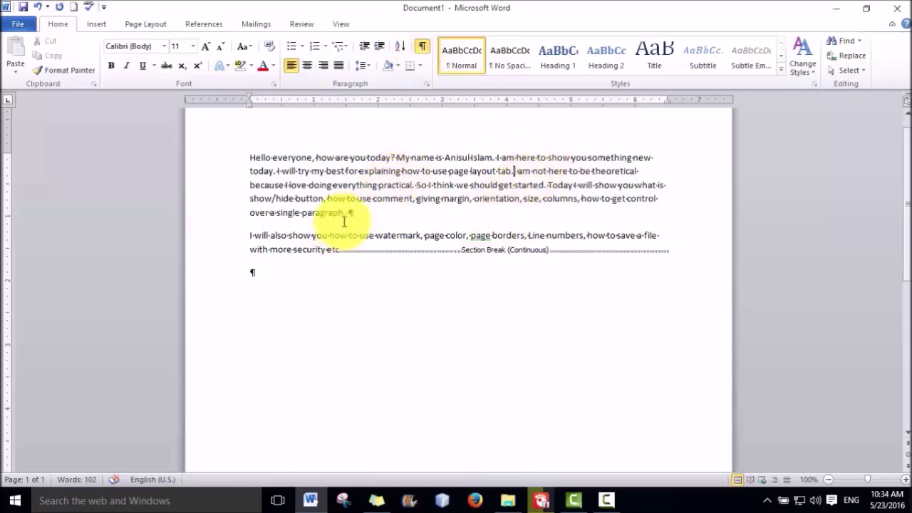
{"action": "left_click", "coordinate": [349, 213]}
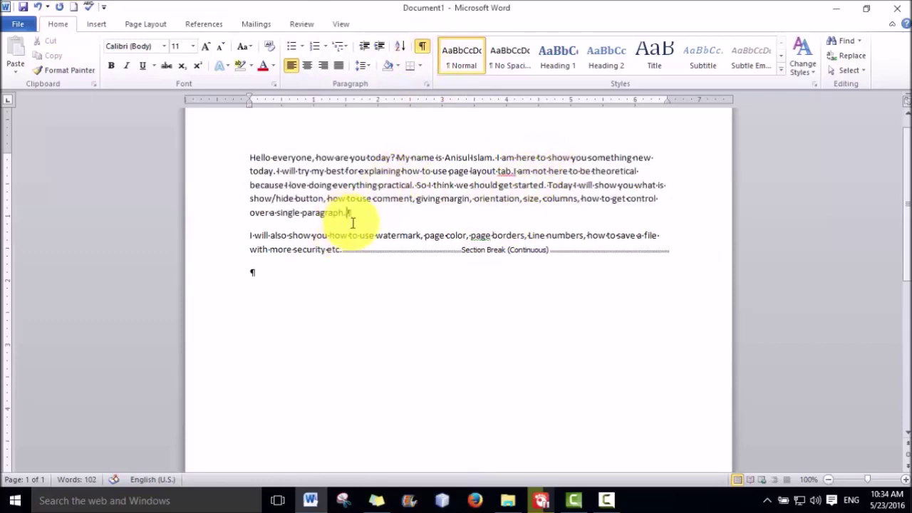
{"action": "key", "text": "Delete"}
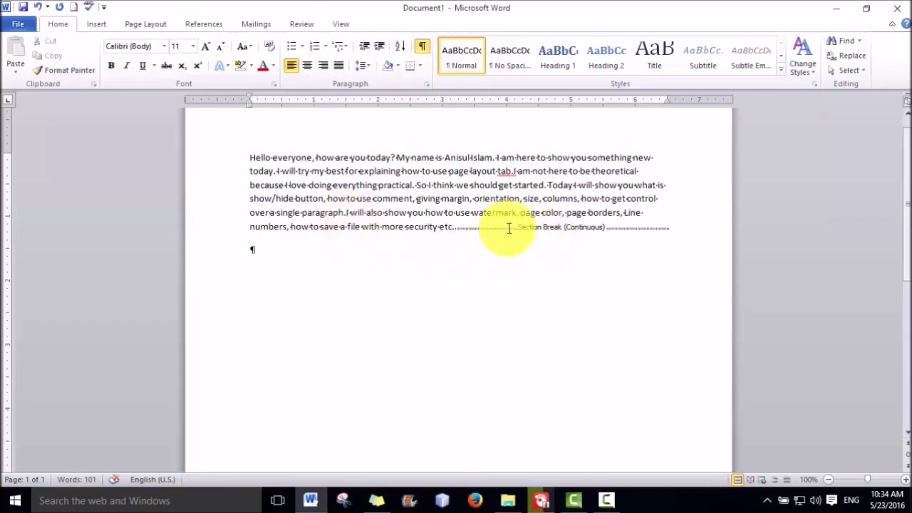
{"action": "left_click", "coordinate": [458, 228]}
{"action": "key", "text": "Delete"}
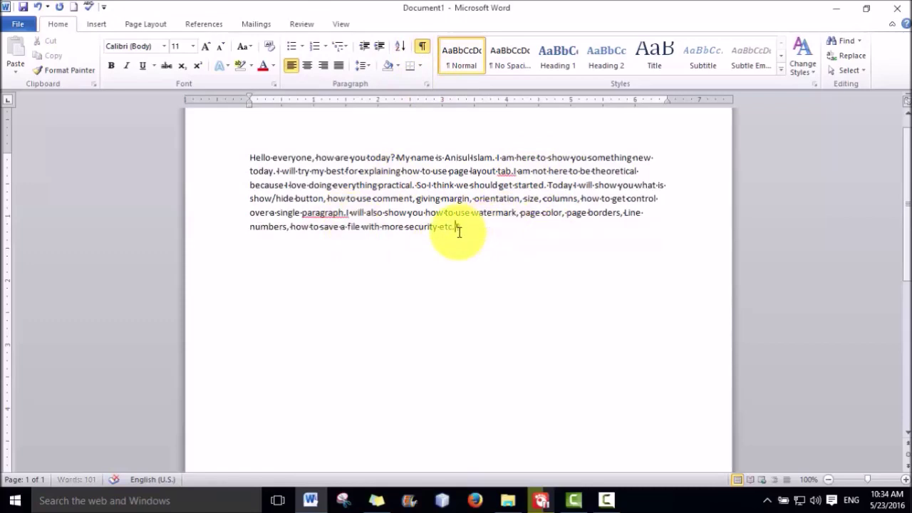
Hide formatting marks and restore the missing periods after 'tab' and 'paragraph'
{"action": "left_click_drag", "start_coordinate": [473, 225], "coordinate": [393, 199]}
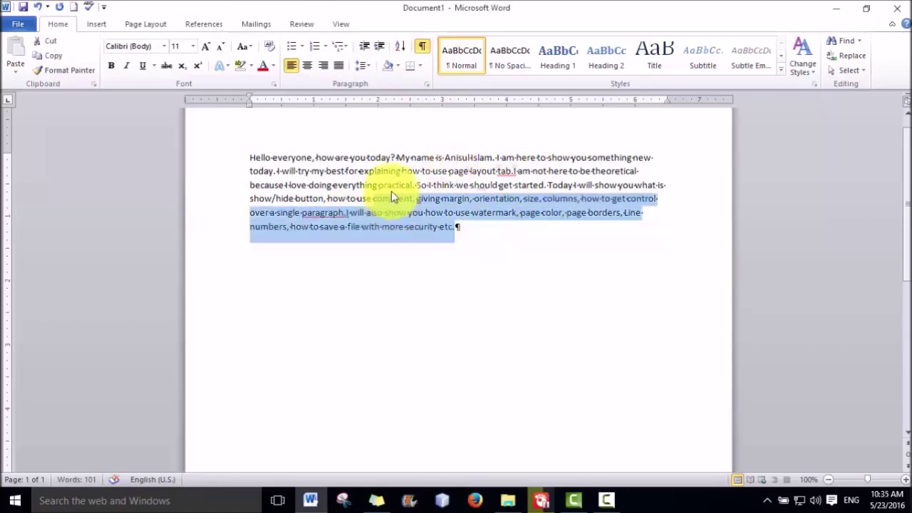
{"action": "left_click", "coordinate": [422, 46]}
{"action": "left_click", "coordinate": [505, 246]}
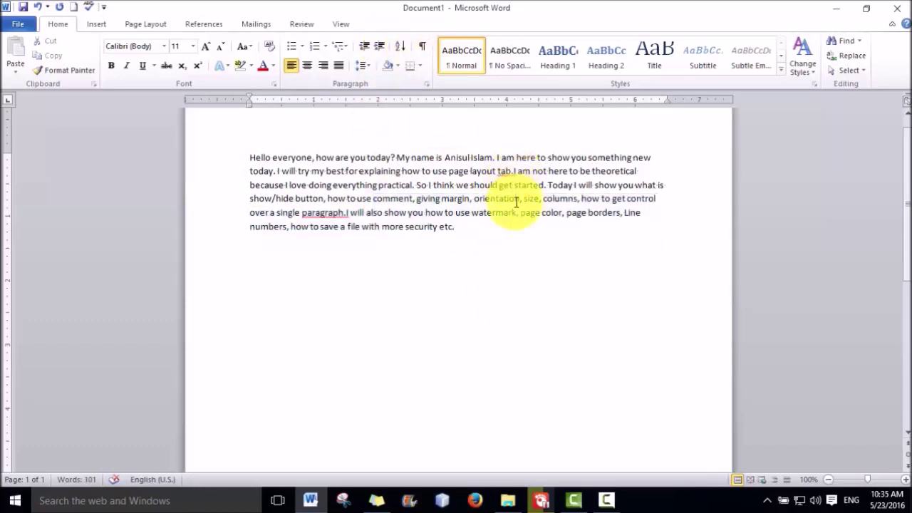
{"action": "type", "text": "."}
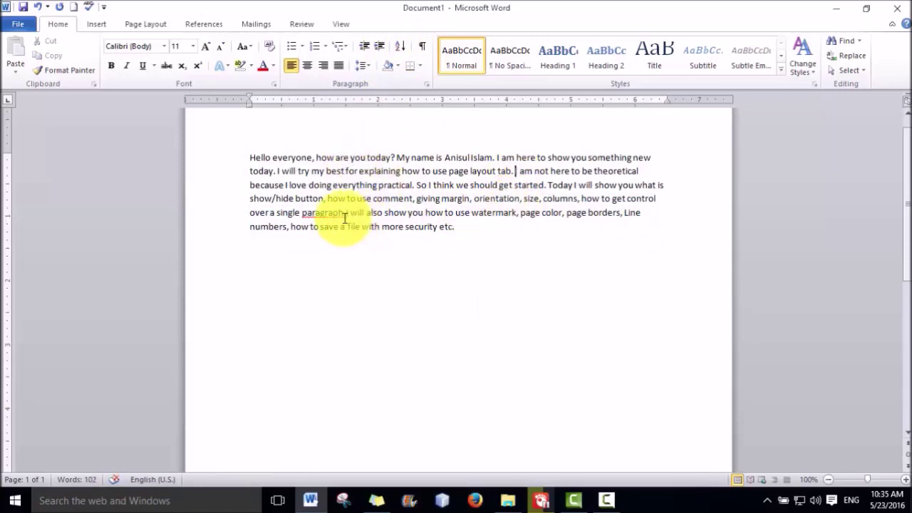
{"action": "left_click", "coordinate": [345, 213]}
{"action": "type", "text": "."}
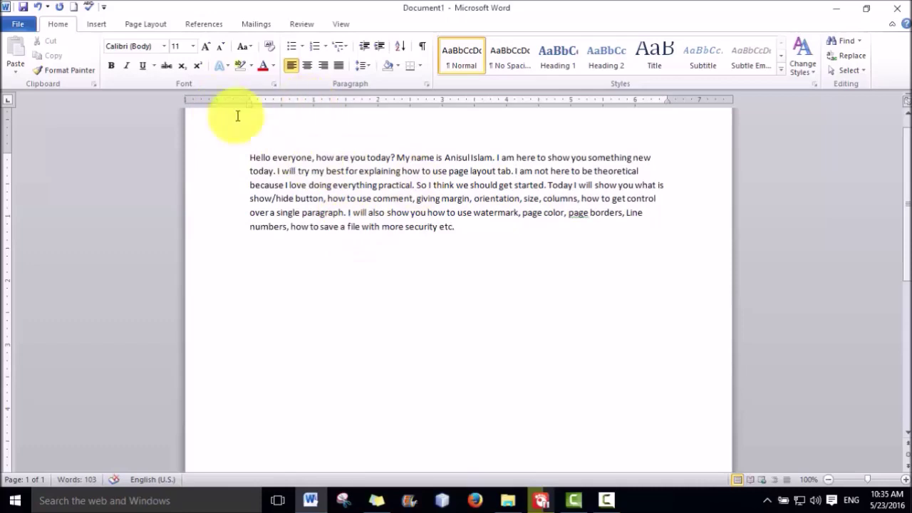
{"action": "left_click", "coordinate": [146, 24]}
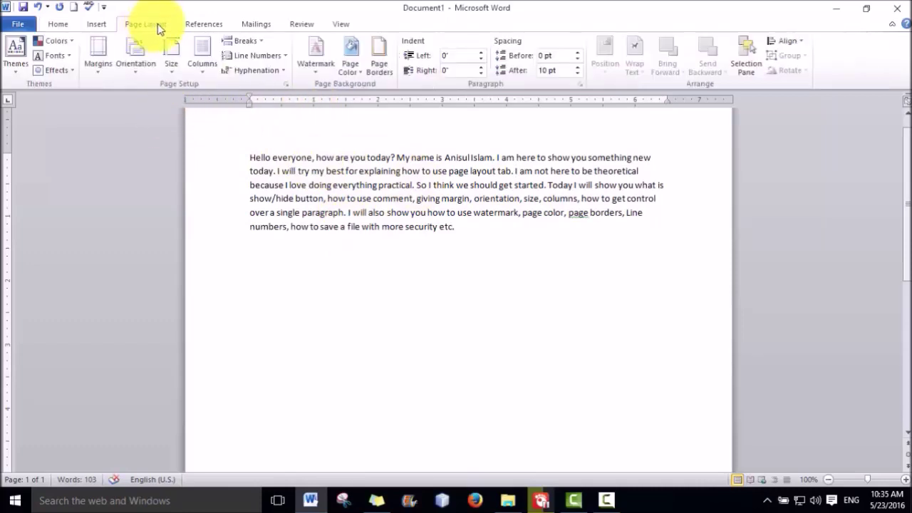
{"action": "left_click", "coordinate": [280, 55]}
{"action": "left_click", "coordinate": [279, 87]}
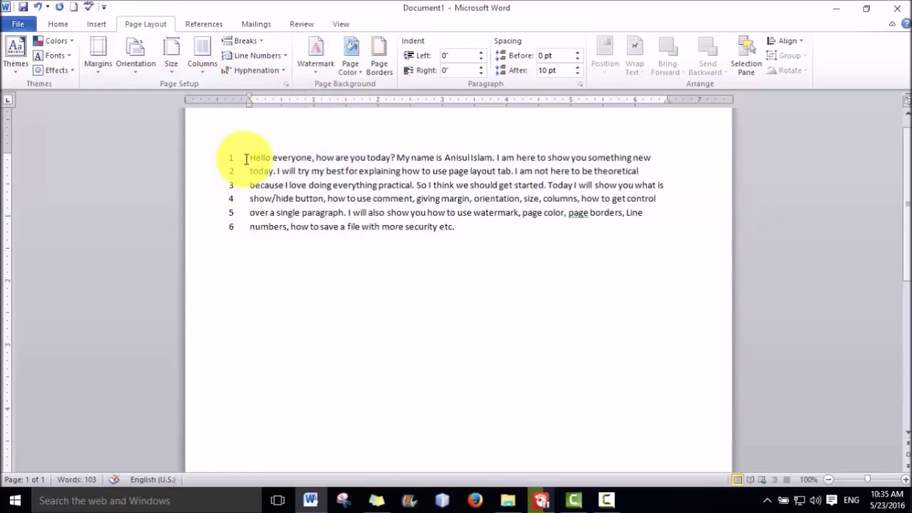
{"action": "left_click", "coordinate": [275, 56]}
{"action": "left_click", "coordinate": [269, 71]}
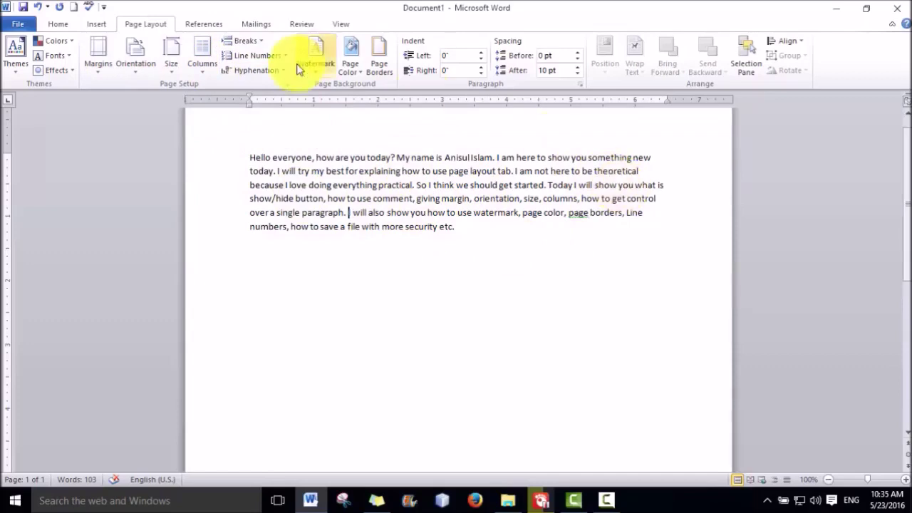
{"action": "left_click", "coordinate": [203, 67]}
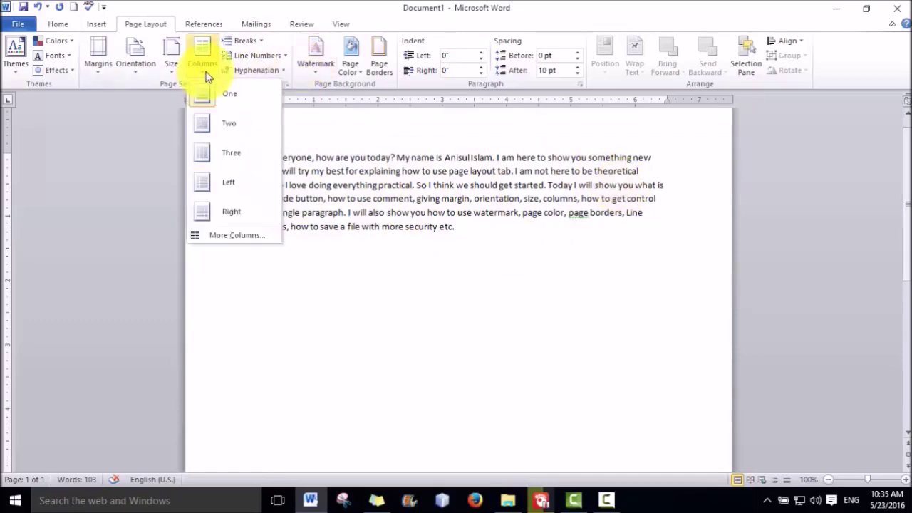
Apply the Two columns layout to the selected introduction paragraph
{"action": "left_click", "coordinate": [233, 131]}
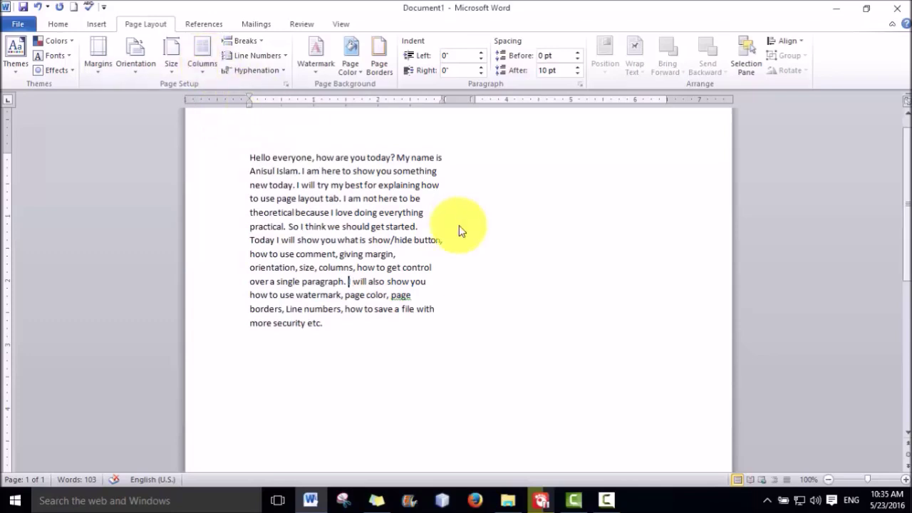
{"action": "key", "text": "ctrl+z"}
{"action": "left_click_drag", "start_coordinate": [501, 246], "coordinate": [261, 159]}
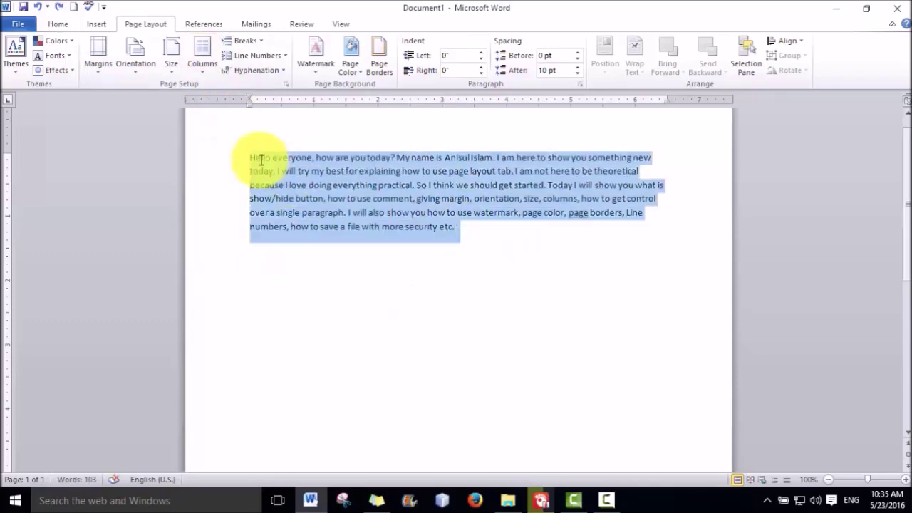
{"action": "left_click", "coordinate": [203, 68]}
{"action": "key", "text": "Escape"}
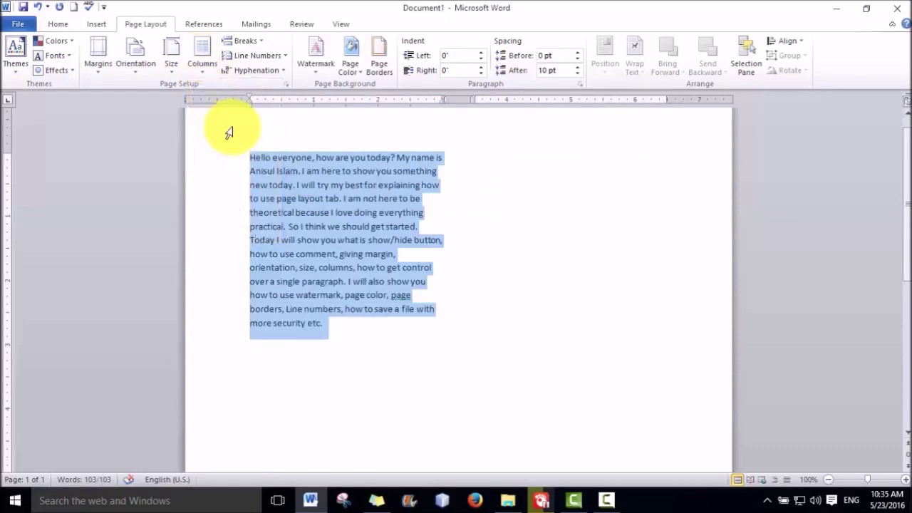
{"action": "left_click", "coordinate": [366, 211]}
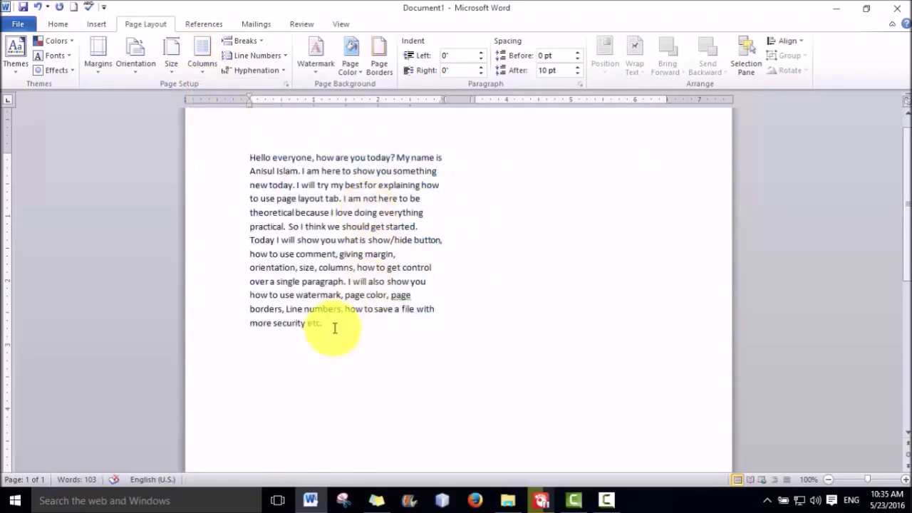
{"action": "left_click_drag", "start_coordinate": [335, 328], "coordinate": [248, 158]}
{"action": "left_click", "coordinate": [376, 280]}
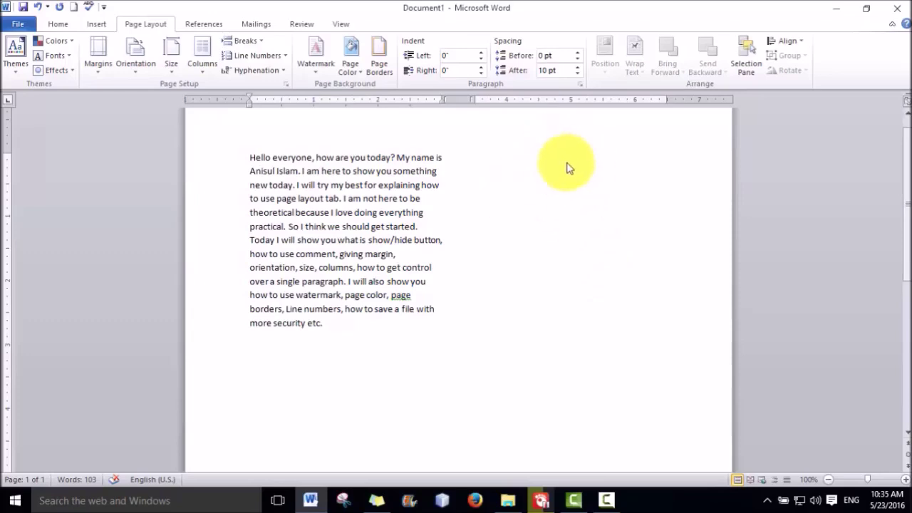
{"action": "left_click", "coordinate": [567, 163]}
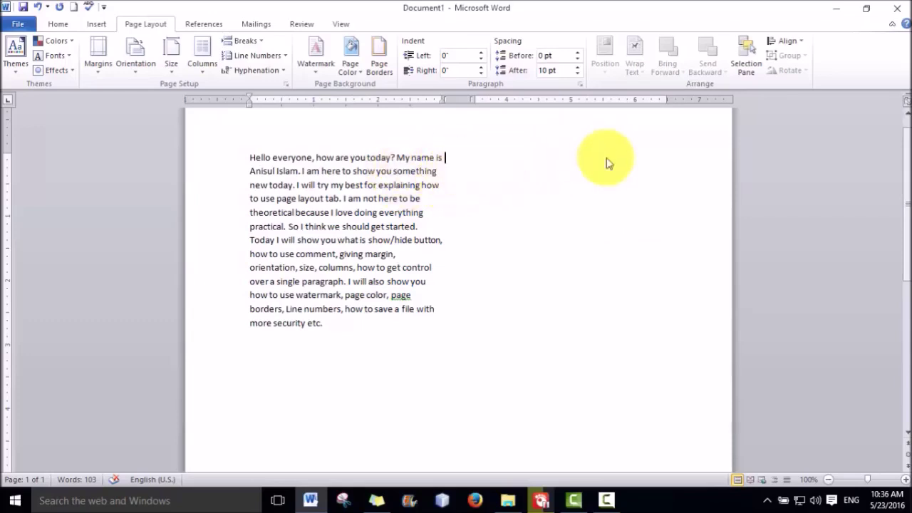
{"action": "left_click", "coordinate": [261, 44]}
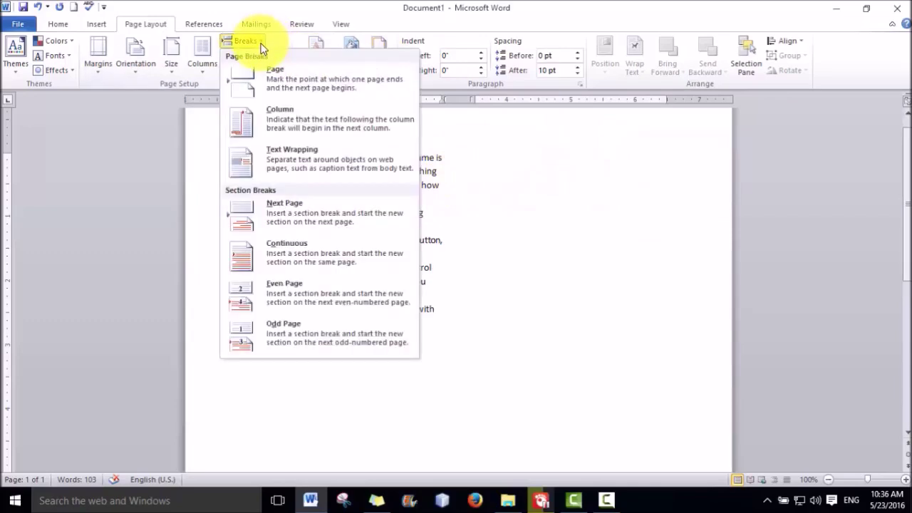
{"action": "left_click", "coordinate": [457, 142]}
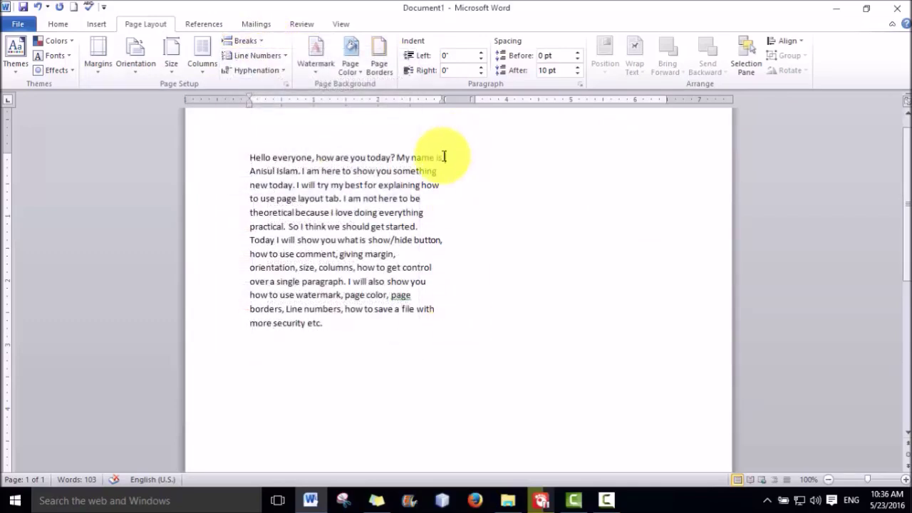
{"action": "left_click_drag", "start_coordinate": [443, 159], "coordinate": [434, 330]}
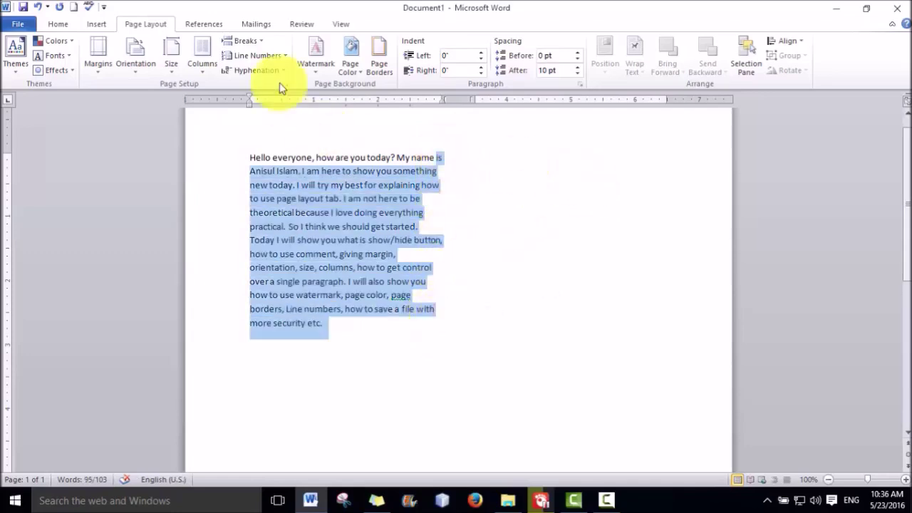
{"action": "left_click", "coordinate": [451, 163]}
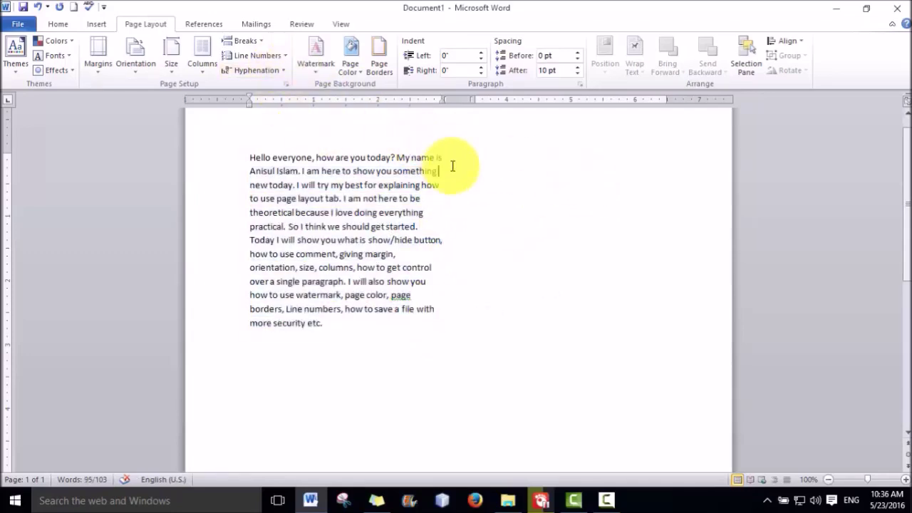
{"action": "left_click", "coordinate": [258, 41]}
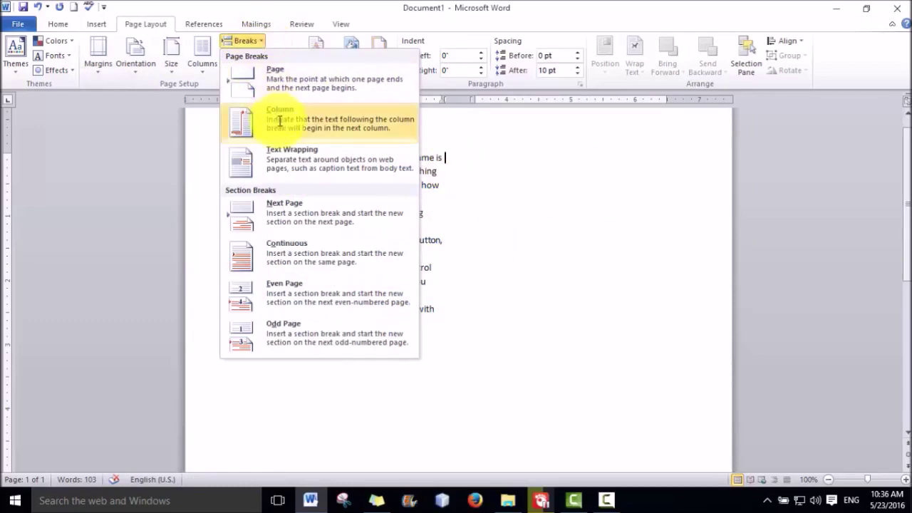
{"action": "left_click", "coordinate": [280, 121]}
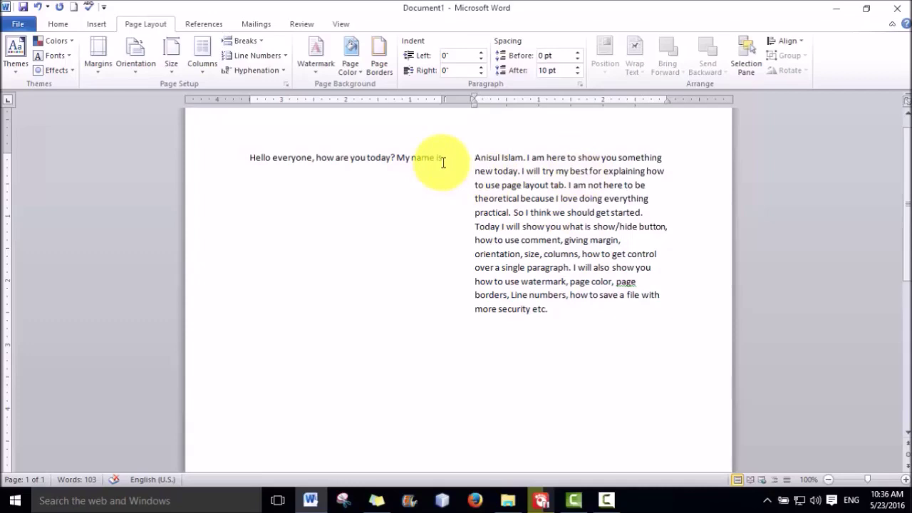
{"action": "key", "text": "BackSpace"}
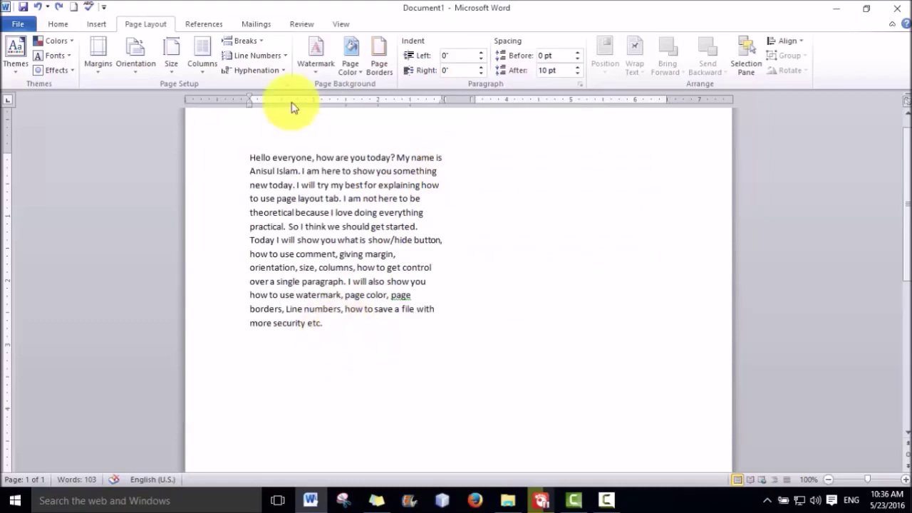
{"action": "left_click", "coordinate": [250, 41]}
Insert a column break so text can continue at the top of the second column
{"action": "left_click", "coordinate": [263, 120]}
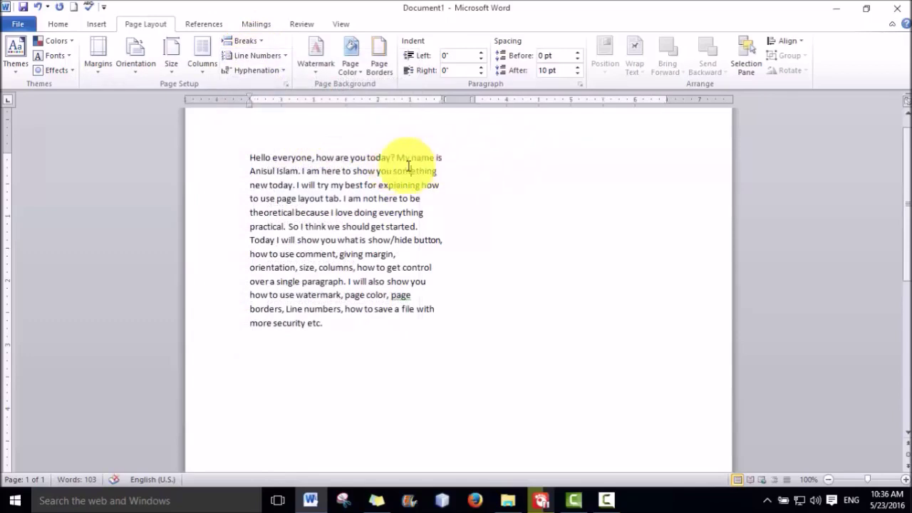
{"action": "left_click", "coordinate": [381, 157]}
{"action": "left_click", "coordinate": [479, 157]}
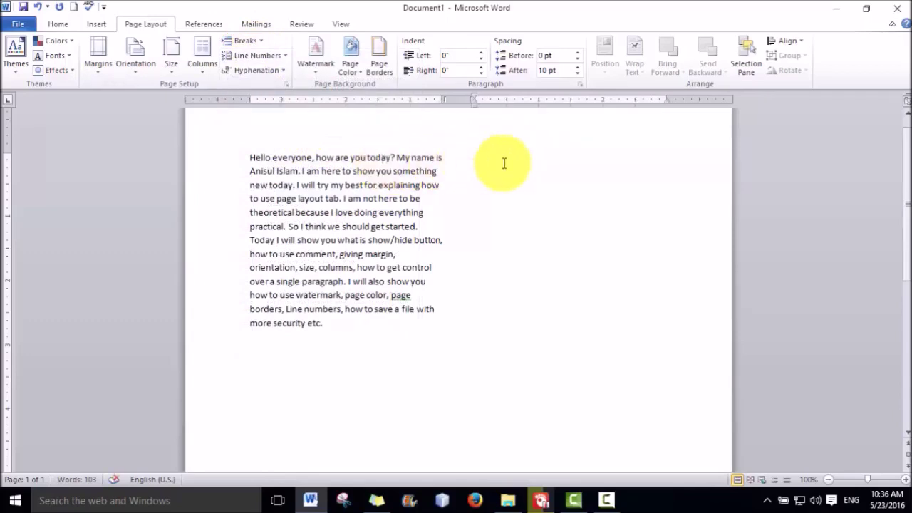
Type 'I am a new boy to the Microsoft word. I am really happy' in the right column
{"action": "type", "text": "I am"}
{"action": "type", "text": "m a new boy to the Mi"}
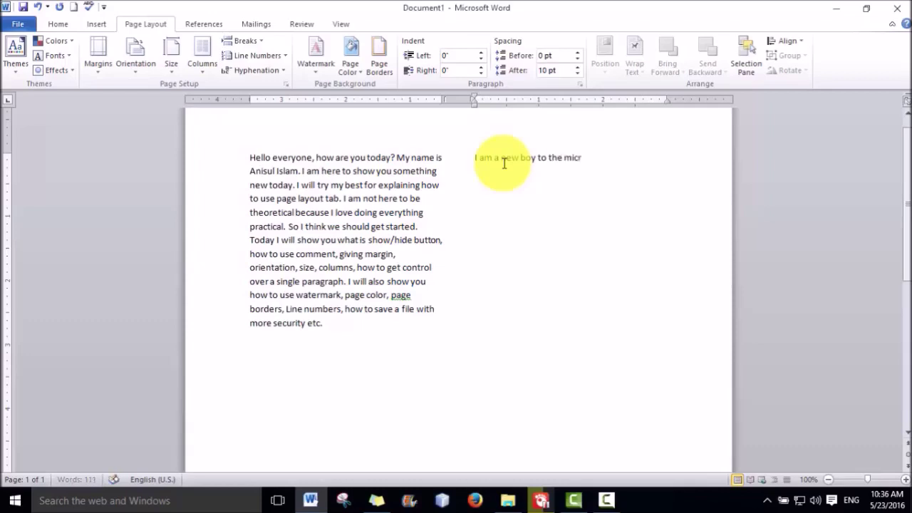
{"action": "type", "text": "crosoft word."}
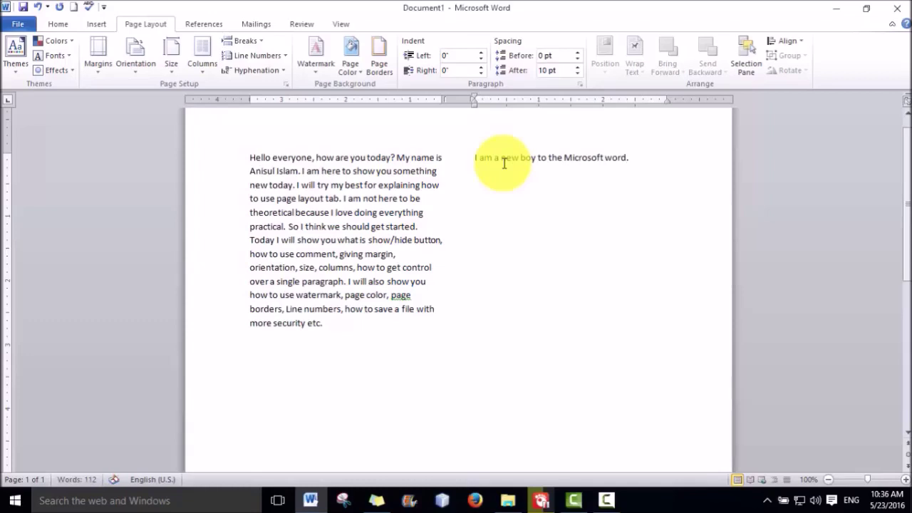
{"action": "type", "text": " I am really"}
{"action": "type", "text": " happy"}
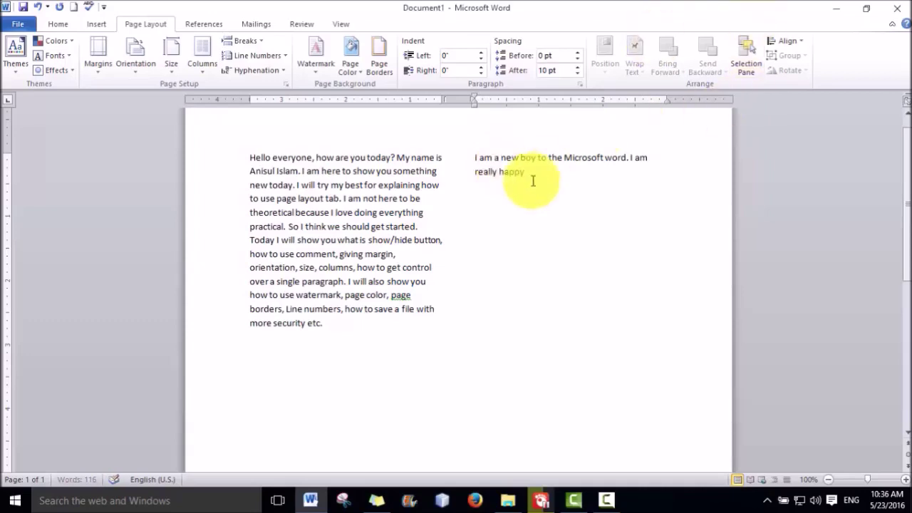
{"action": "double_click", "coordinate": [482, 172]}
{"action": "left_click", "coordinate": [537, 218]}
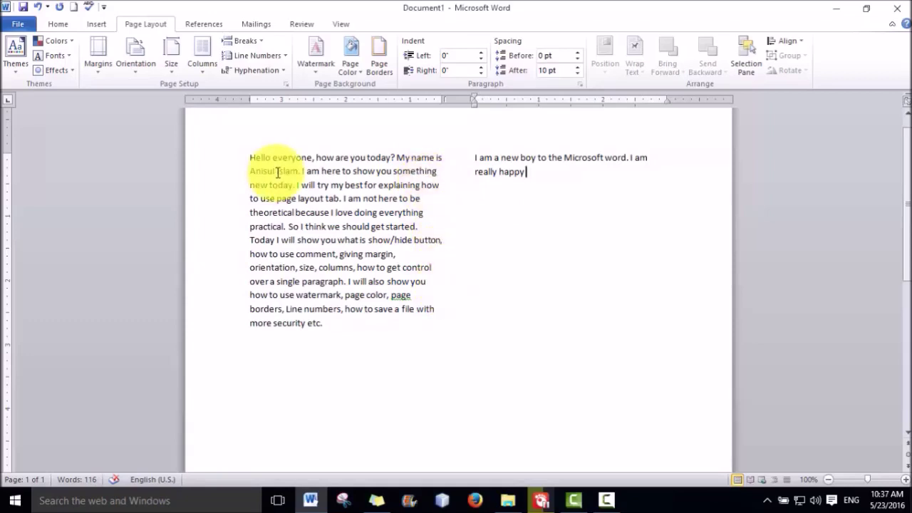
{"action": "key", "text": "ctrl+z"}
{"action": "key", "text": "ctrl+z"}
Undo the second-column text, the two-column layout and all earlier edits until the page is blank
{"action": "left_click", "coordinate": [38, 9]}
{"action": "left_click", "coordinate": [38, 9]}
{"action": "left_click", "coordinate": [38, 9]}
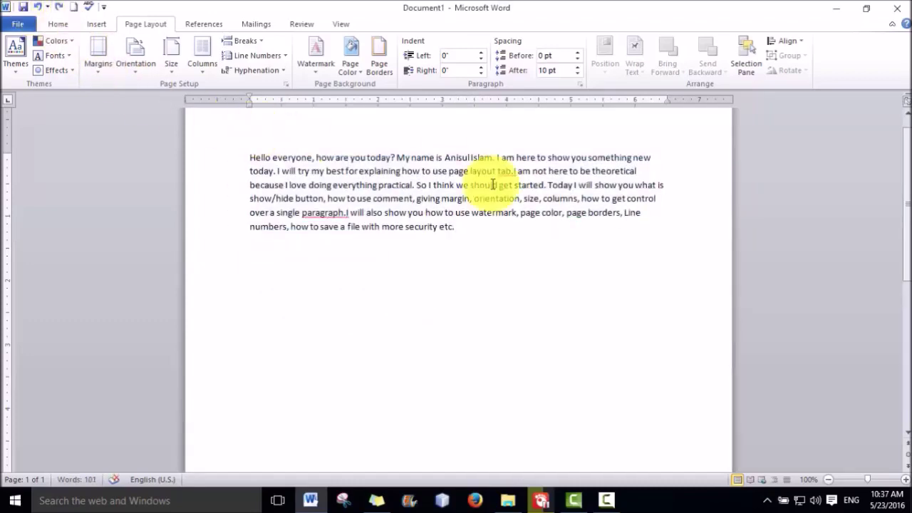
{"action": "key", "text": "ctrl+z"}
{"action": "key", "text": "ctrl+z"}
{"action": "key", "text": "ctrl+z"}
{"action": "key", "text": "ctrl+z"}
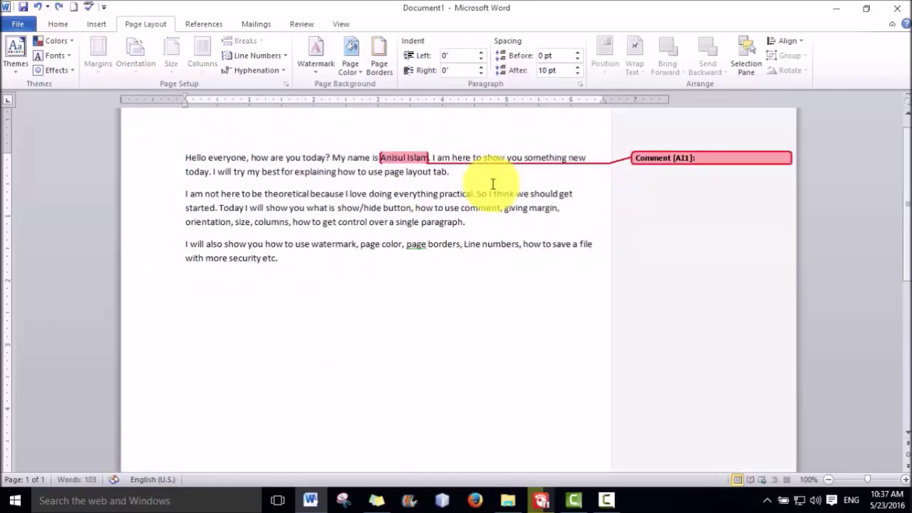
{"action": "key", "text": "ctrl+y"}
{"action": "key", "text": "ctrl+y"}
{"action": "key", "text": "ctrl+y"}
{"action": "key", "text": "ctrl+y"}
{"action": "key", "text": "ctrl+y"}
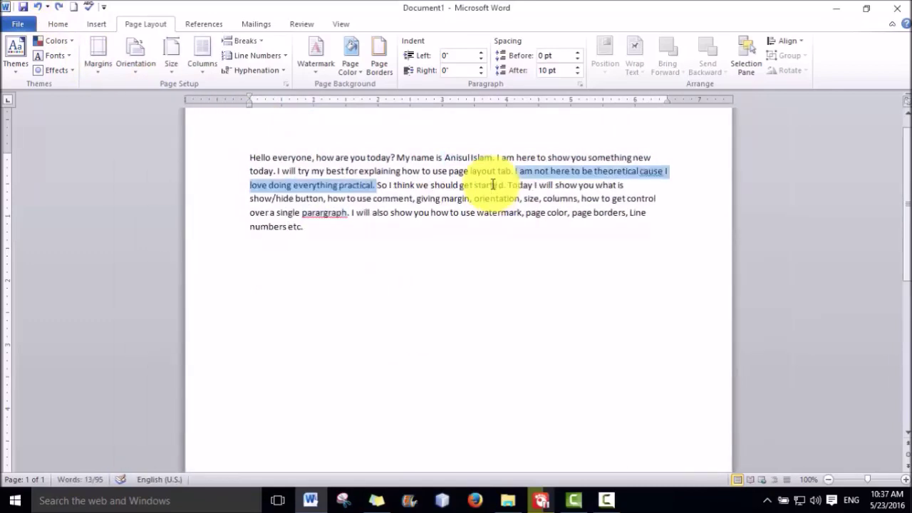
{"action": "key", "text": "ctrl+z"}
{"action": "key", "text": "ctrl+z"}
{"action": "key", "text": "ctrl+z"}
{"action": "key", "text": "ctrl+z"}
{"action": "key", "text": "ctrl+z"}
{"action": "key", "text": "ctrl+z"}
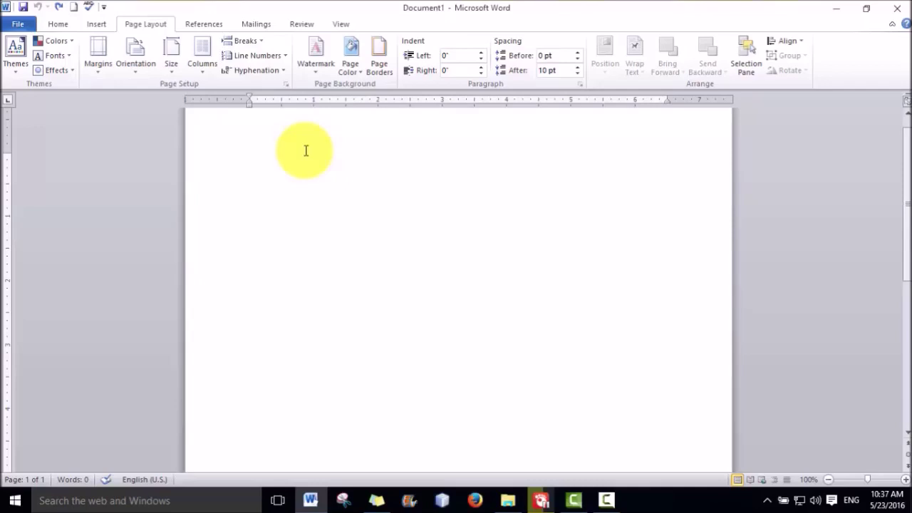
Apply a multi-column layout through the More Columns dialog
{"action": "left_click", "coordinate": [204, 65]}
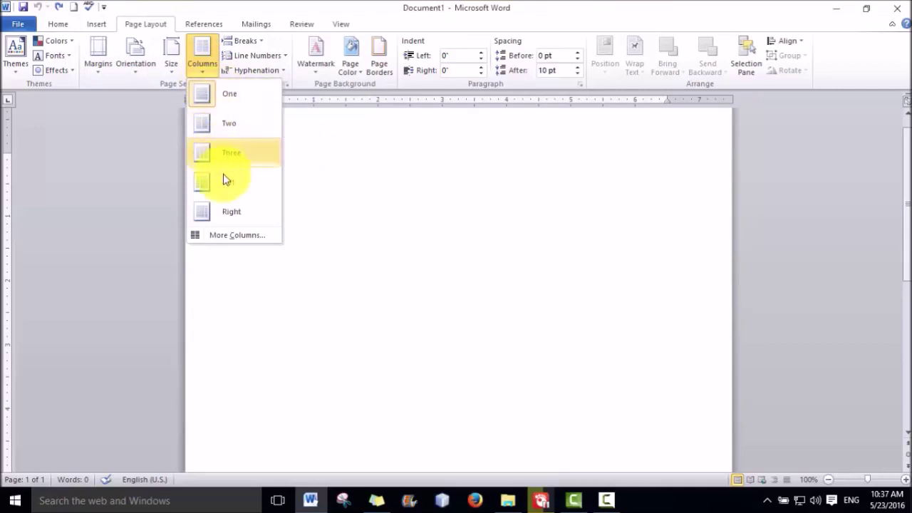
{"action": "left_click", "coordinate": [246, 235]}
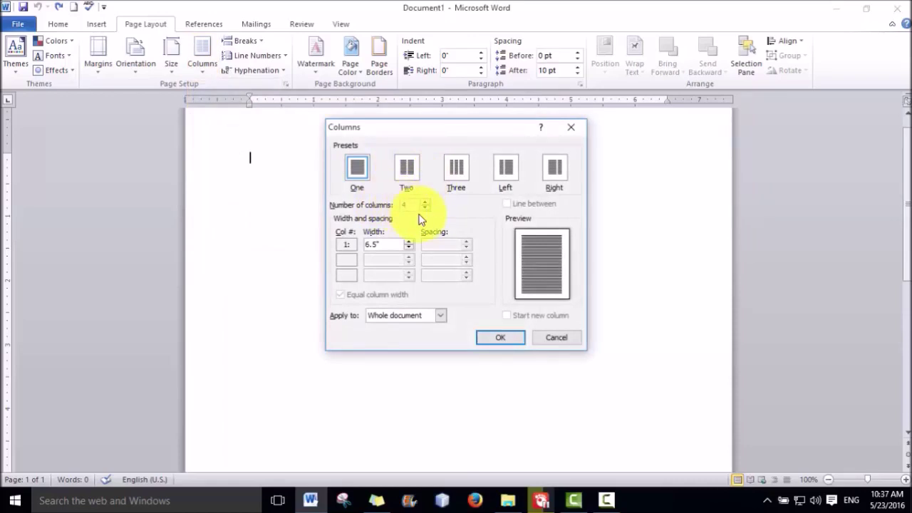
{"action": "left_click", "coordinate": [505, 341]}
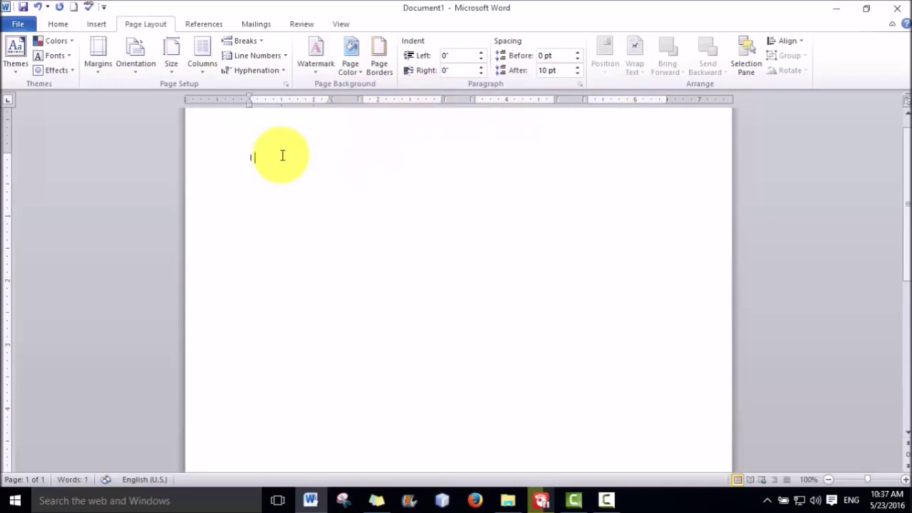
Type a short self-introduction with the author's name in the first column
{"action": "type", "text": "Islam."}
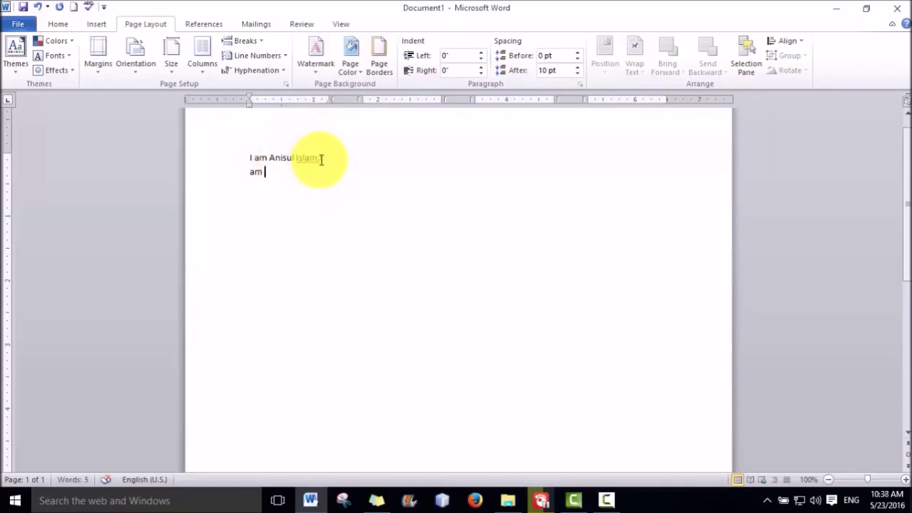
{"action": "key", "text": "BackSpace"}
{"action": "type", "text": "I"}
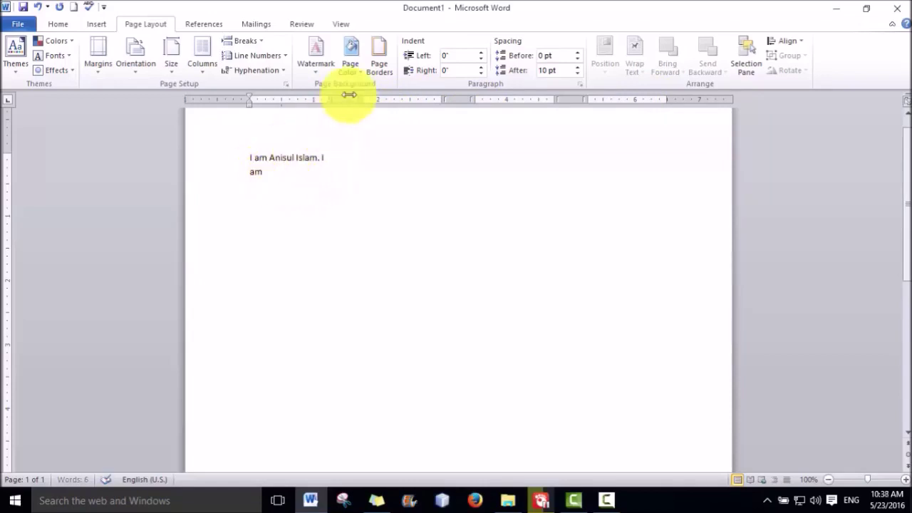
{"action": "type", "text": "I"}
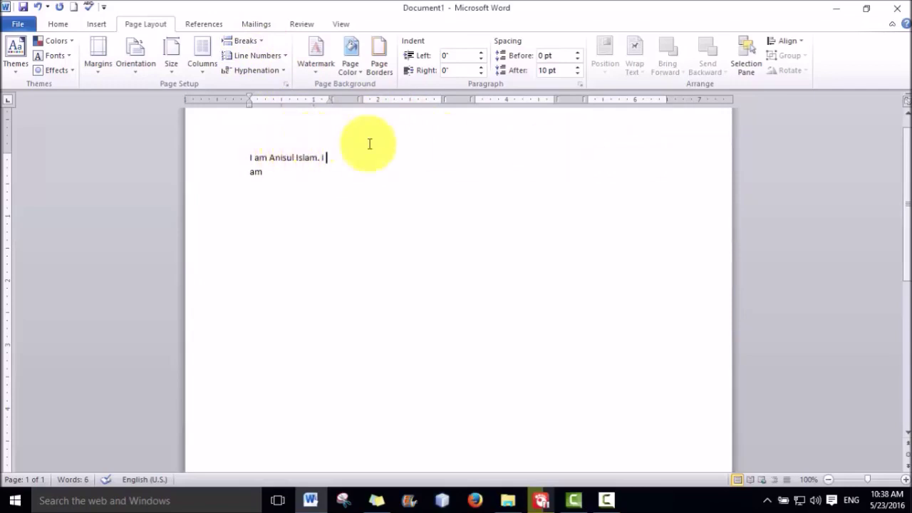
Insert column breaks, undoing one, so the caret sits in the empty second column
{"action": "left_click", "coordinate": [263, 43]}
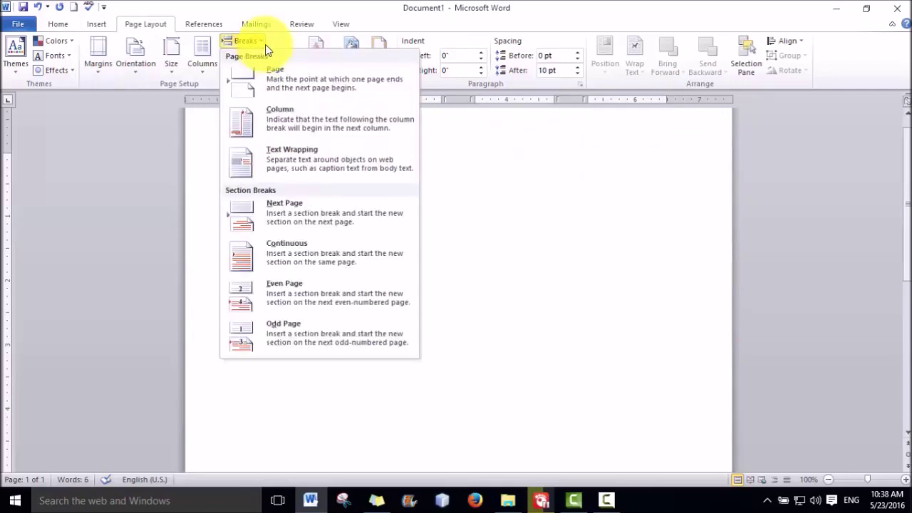
{"action": "left_click", "coordinate": [282, 127]}
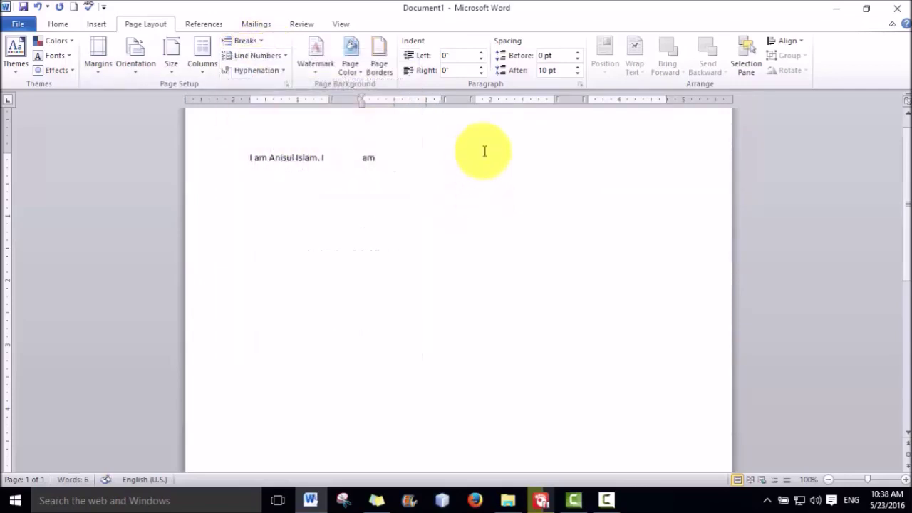
{"action": "key", "text": "ctrl+z"}
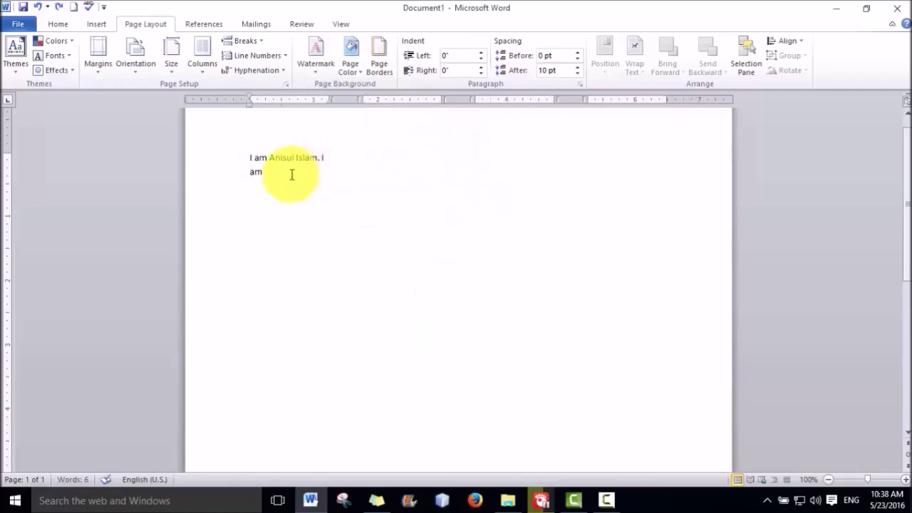
{"action": "left_click", "coordinate": [257, 41]}
{"action": "left_click", "coordinate": [271, 118]}
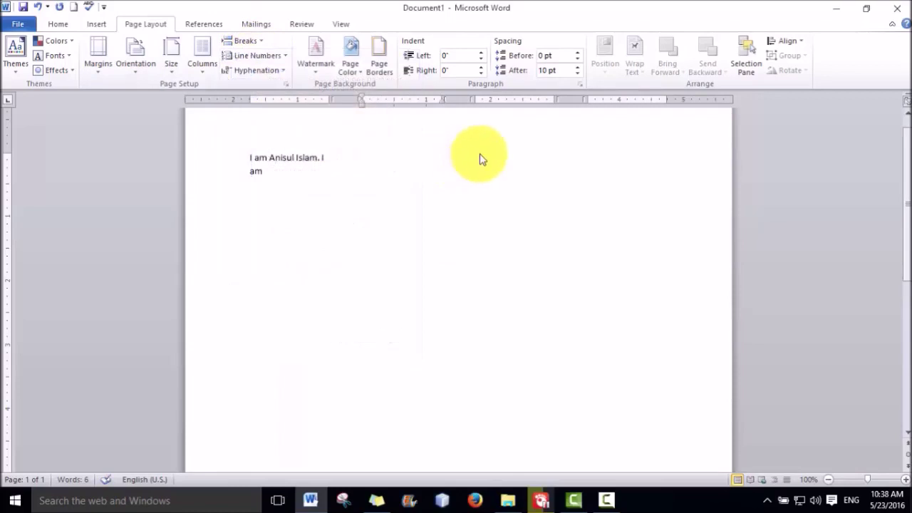
{"action": "left_click", "coordinate": [324, 160]}
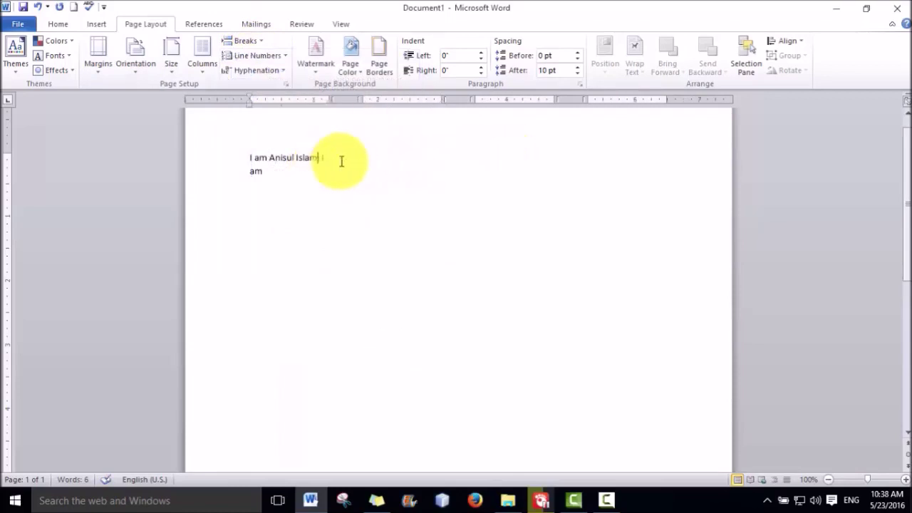
{"action": "left_click", "coordinate": [397, 157]}
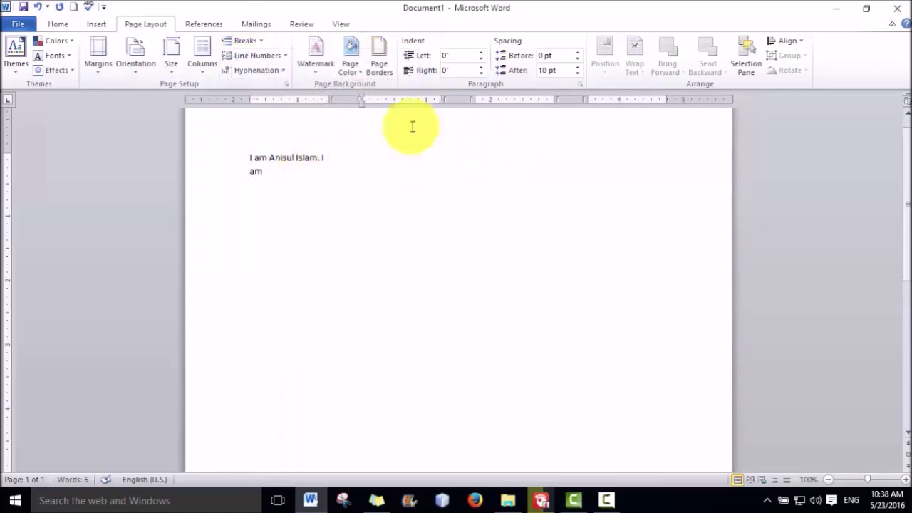
{"action": "left_click", "coordinate": [256, 41]}
{"action": "left_click", "coordinate": [302, 124]}
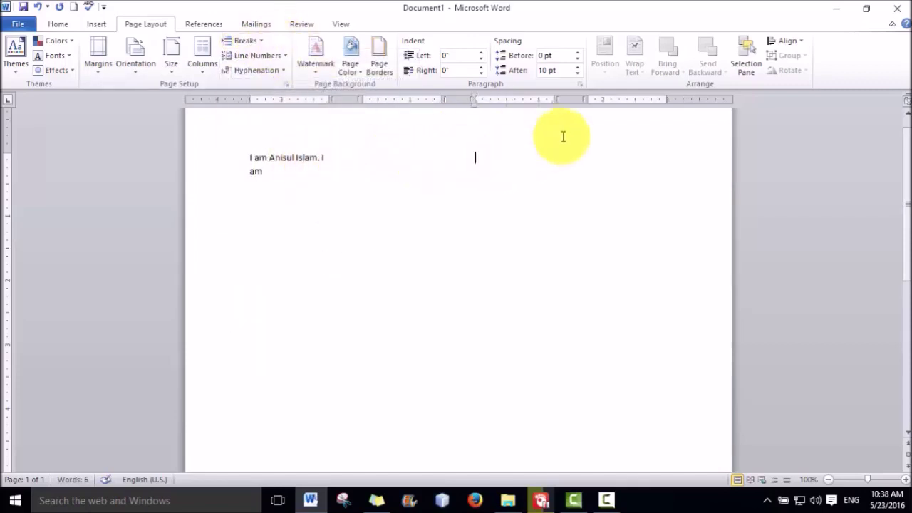
{"action": "left_click", "coordinate": [258, 44]}
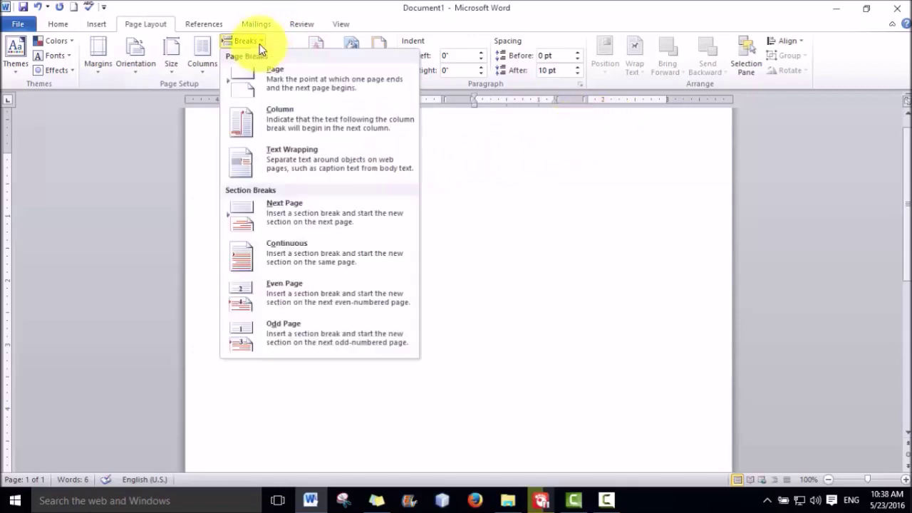
Insert a column break and type 'I am trying to show you how to use page layout.' on the new page
{"action": "left_click", "coordinate": [232, 132]}
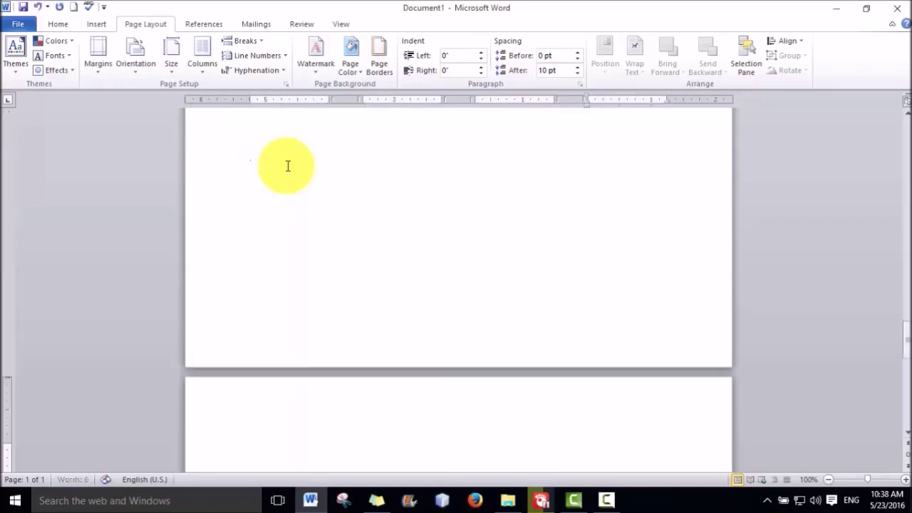
{"action": "key", "text": "ctrl+shift"}
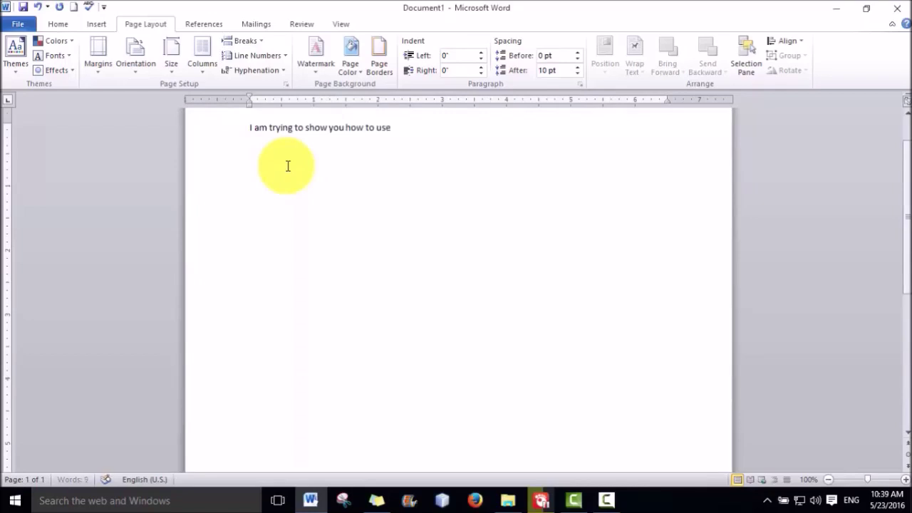
{"action": "type", "text": "page layout."}
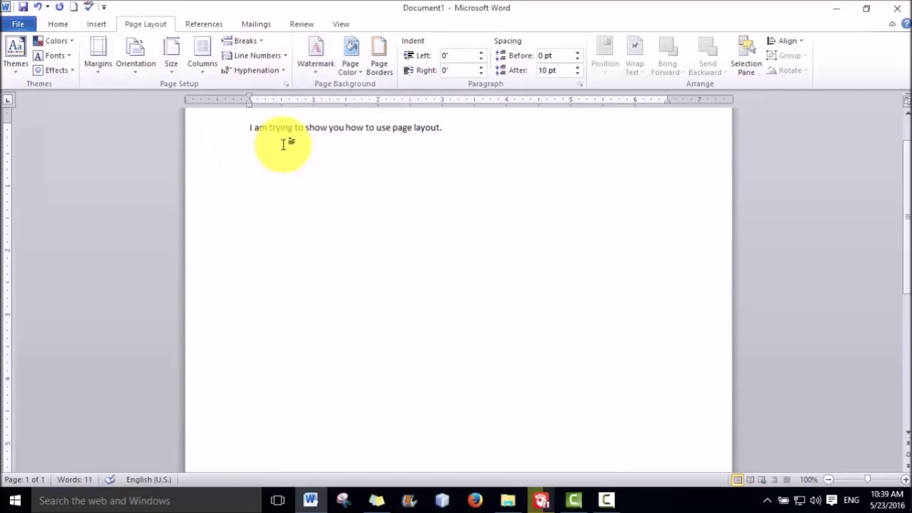
Apply the CONFIDENTIAL 1 diagonal watermark to the page, then view the document's Info page
{"action": "left_click", "coordinate": [311, 67]}
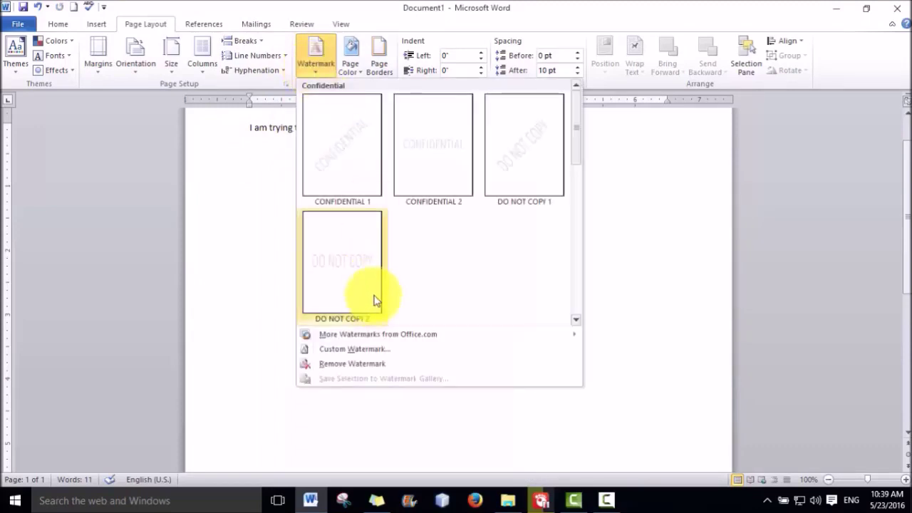
{"action": "left_click", "coordinate": [352, 150]}
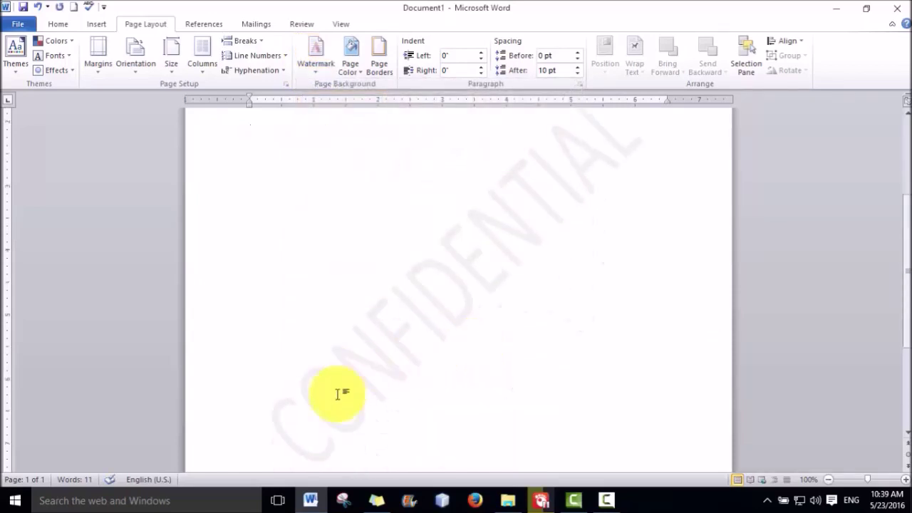
{"action": "scroll", "coordinate": [350, 339], "scroll_direction": "down", "scroll_amount": 4}
{"action": "scroll", "coordinate": [346, 327], "scroll_direction": "up", "scroll_amount": 3}
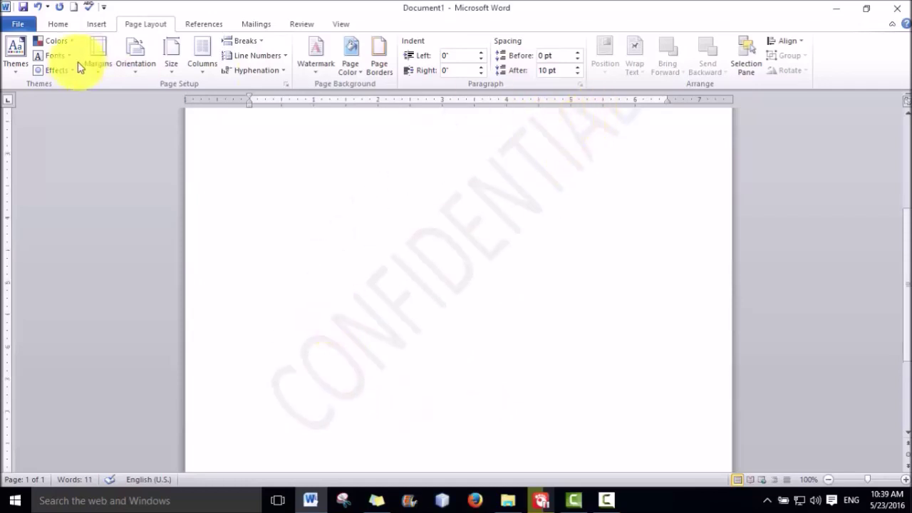
{"action": "left_click", "coordinate": [20, 26]}
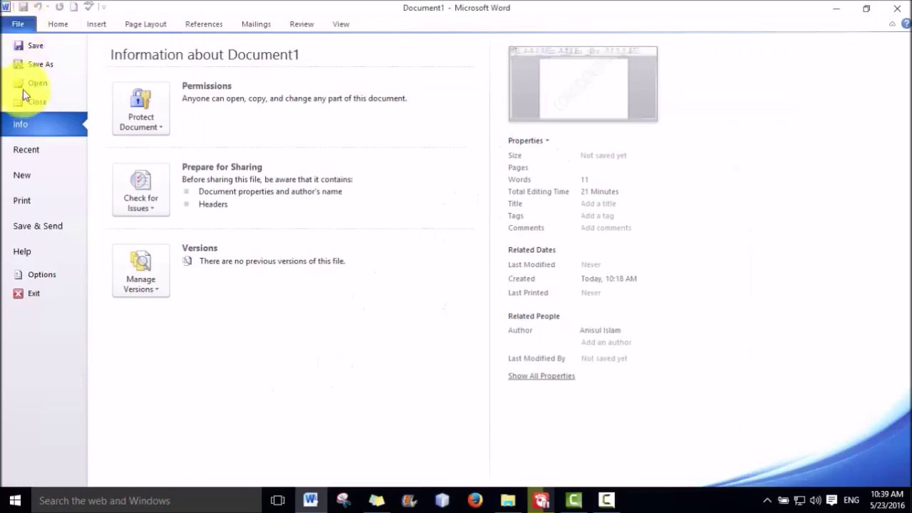
{"action": "left_click", "coordinate": [30, 202]}
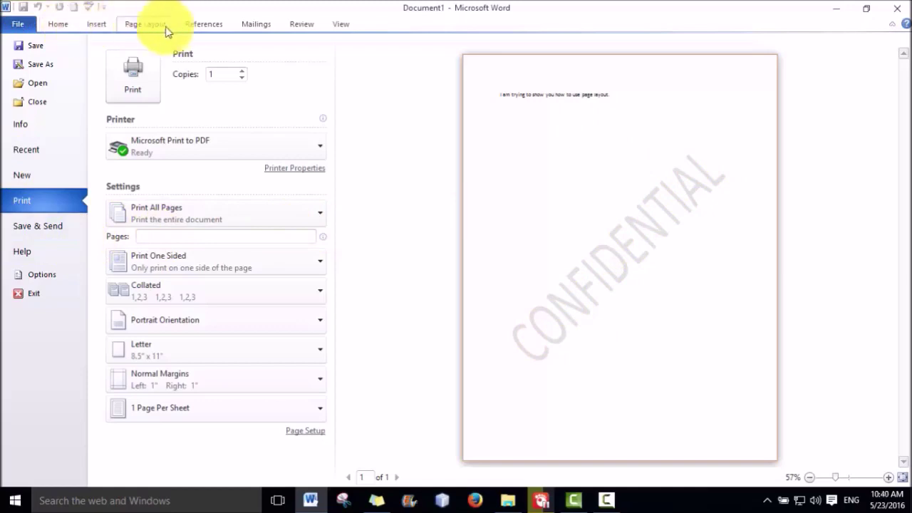
{"action": "left_click", "coordinate": [151, 25]}
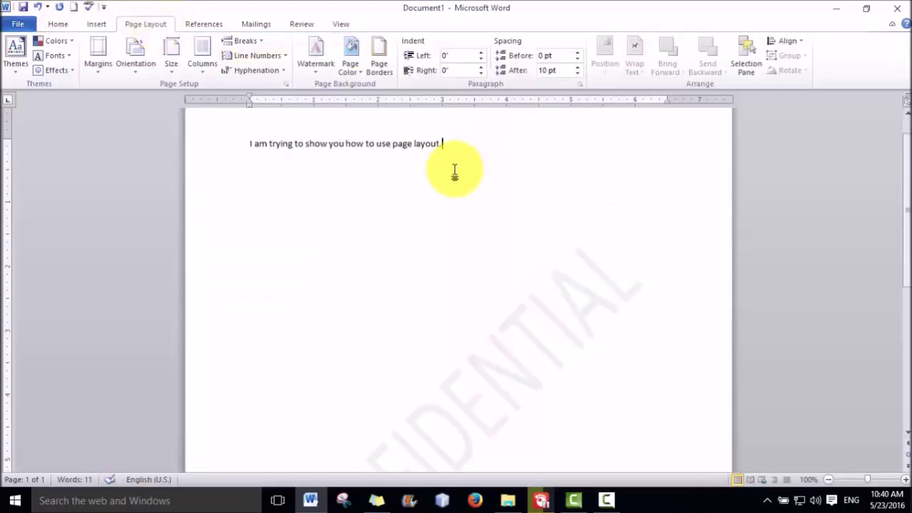
Replace CONFIDENTIAL with a custom text watermark reading the author's first name
{"action": "left_click", "coordinate": [312, 68]}
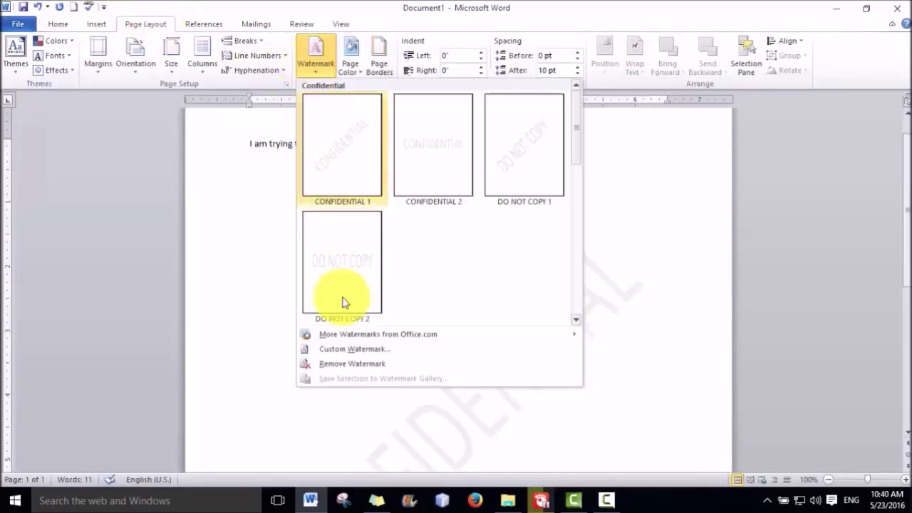
{"action": "left_click", "coordinate": [327, 349]}
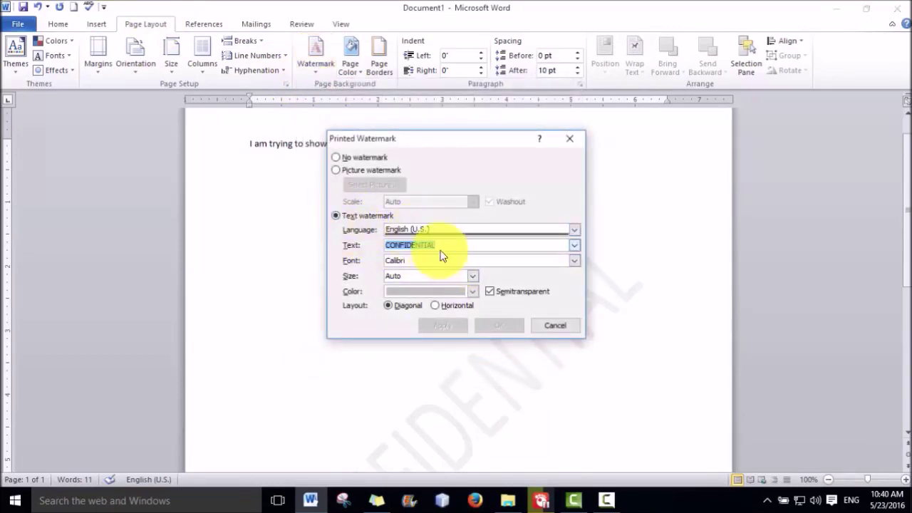
{"action": "type", "text": "Anisul"}
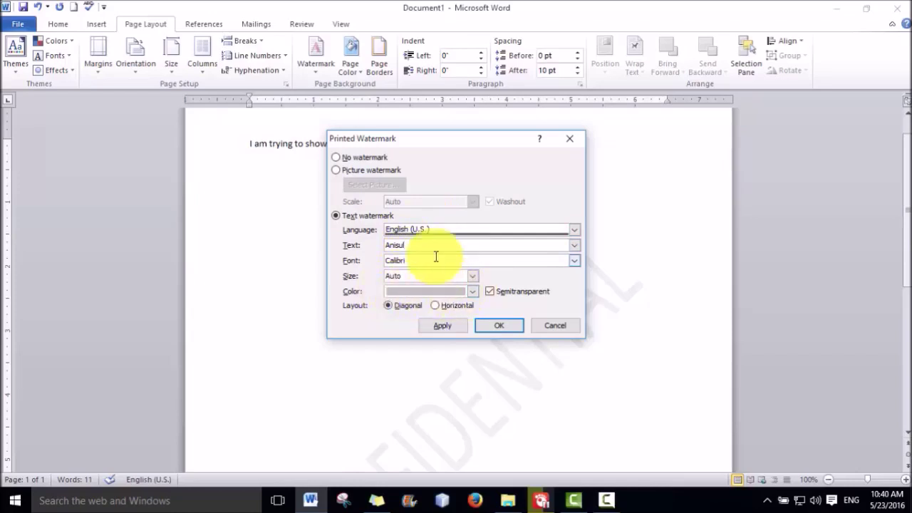
{"action": "left_click", "coordinate": [502, 326]}
{"action": "scroll", "coordinate": [521, 360], "scroll_direction": "down", "scroll_amount": 3}
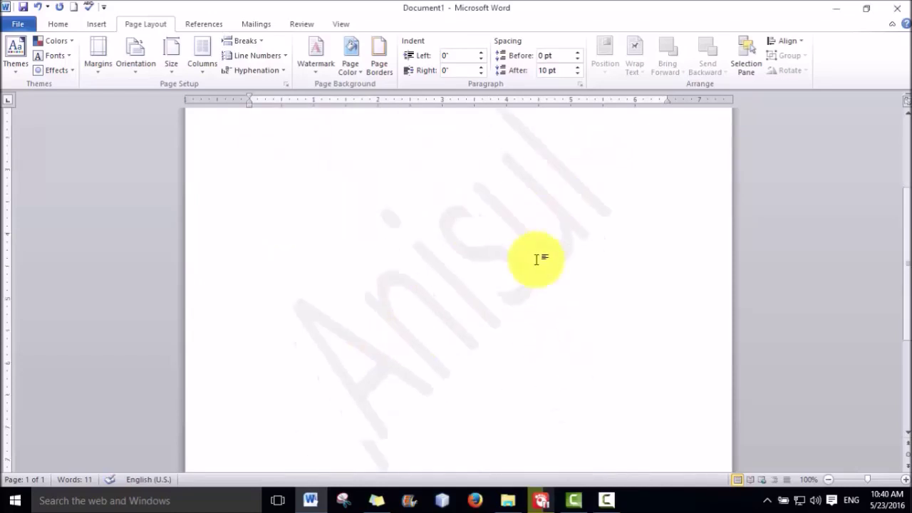
{"action": "scroll", "coordinate": [492, 270], "scroll_direction": "down", "scroll_amount": 3}
{"action": "scroll", "coordinate": [440, 284], "scroll_direction": "up", "scroll_amount": 3}
{"action": "left_click", "coordinate": [316, 64]}
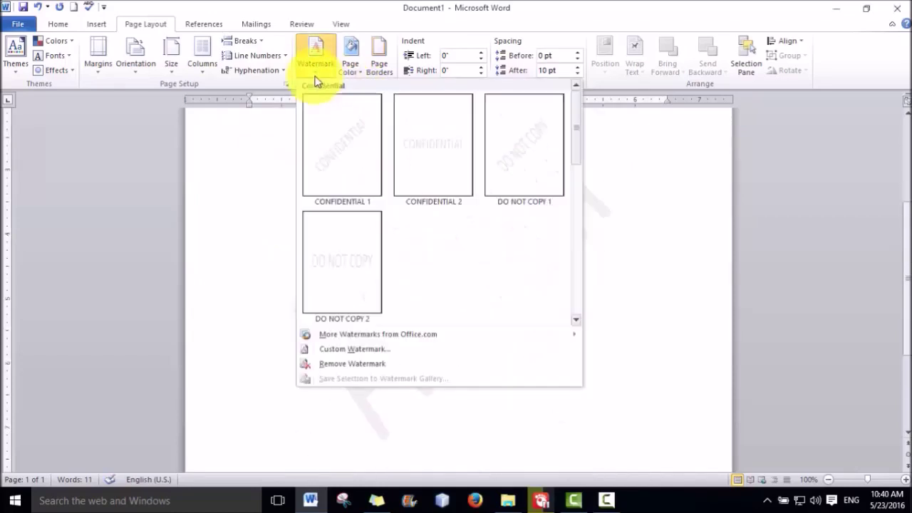
Recolour the custom name watermark dark blue and set its layout to Horizontal
{"action": "left_click", "coordinate": [354, 350]}
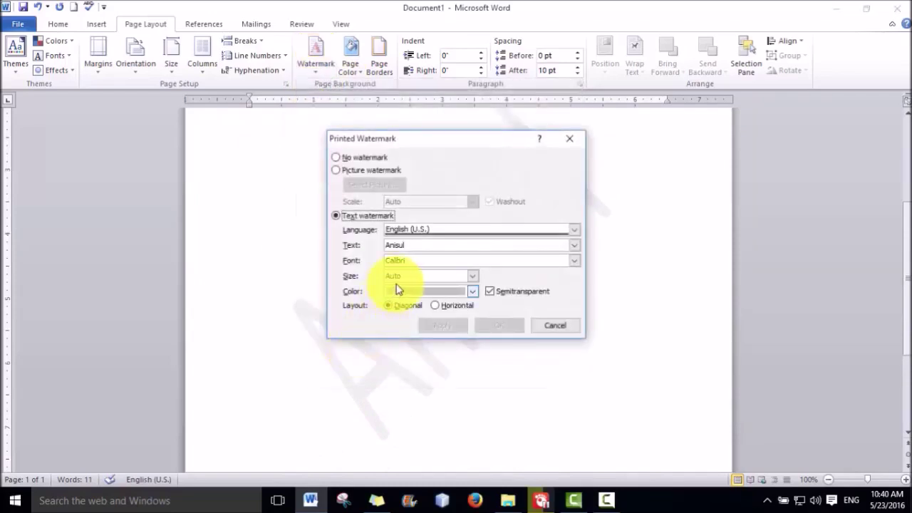
{"action": "left_click", "coordinate": [476, 292]}
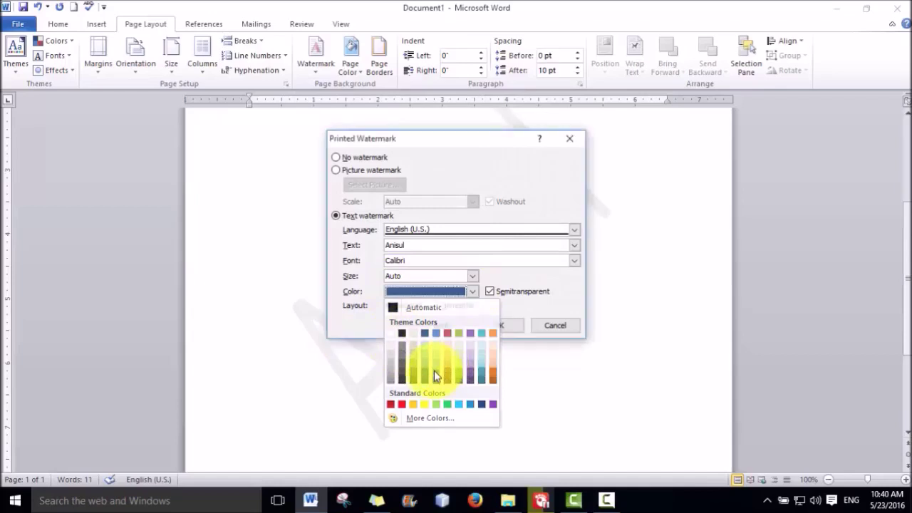
{"action": "left_click", "coordinate": [434, 371]}
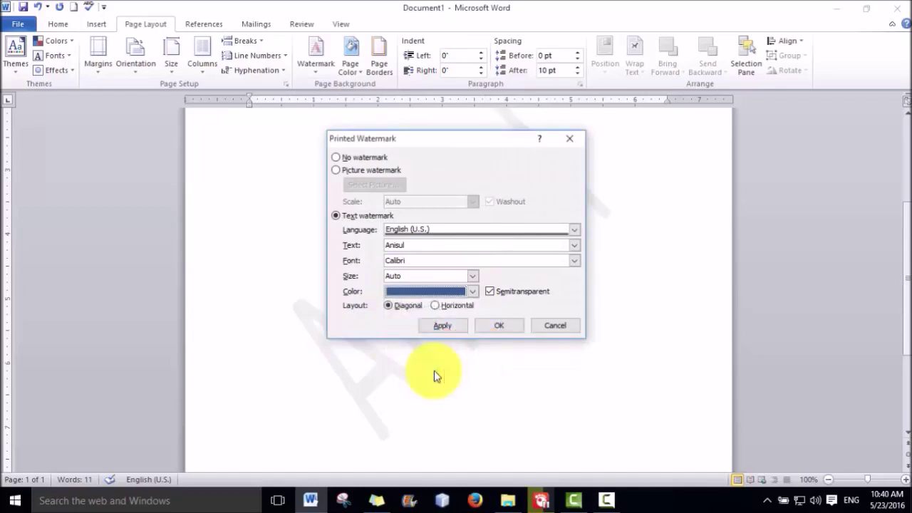
{"action": "left_click", "coordinate": [435, 306]}
{"action": "left_click", "coordinate": [497, 328]}
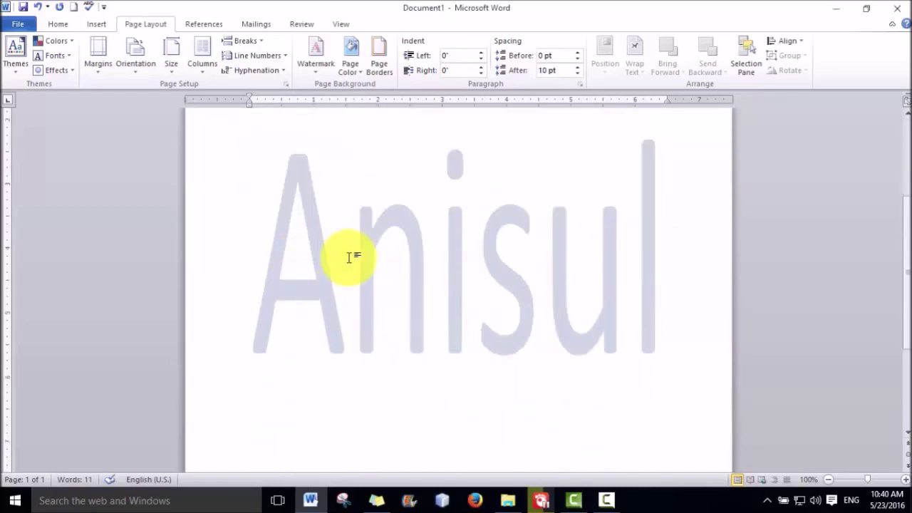
{"action": "left_click", "coordinate": [315, 58]}
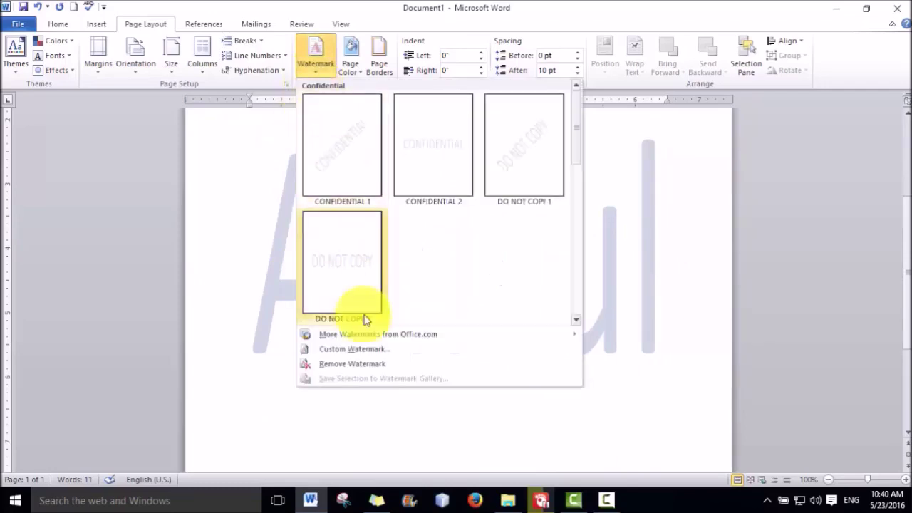
Remove the text watermark and switch Custom Watermark to a Picture watermark
{"action": "left_click", "coordinate": [355, 365]}
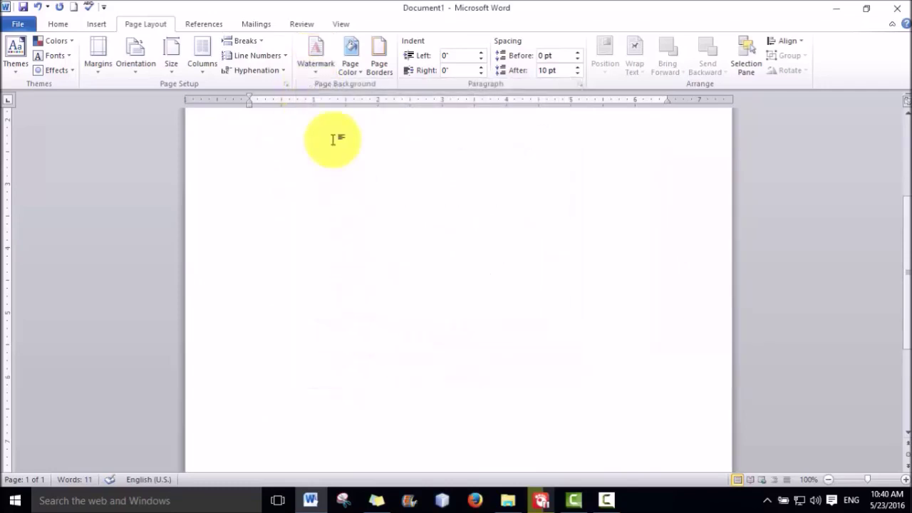
{"action": "left_click", "coordinate": [316, 71]}
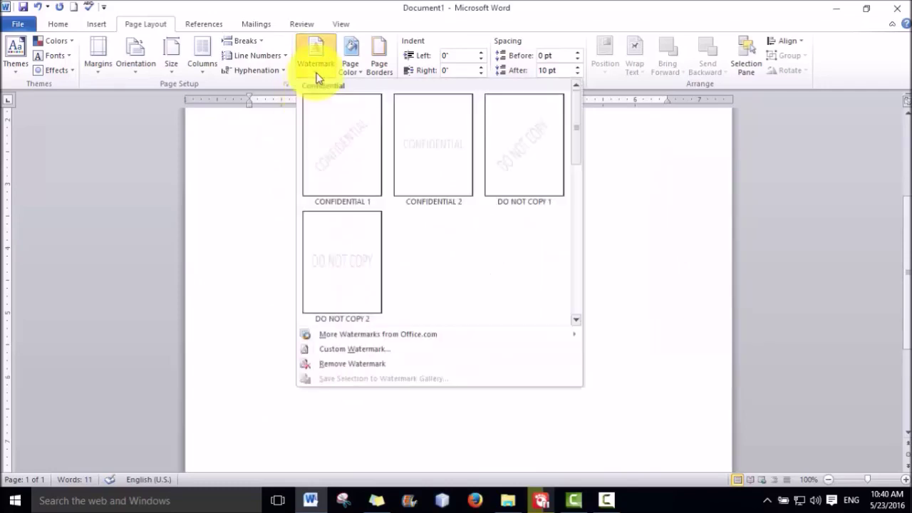
{"action": "left_click", "coordinate": [357, 351]}
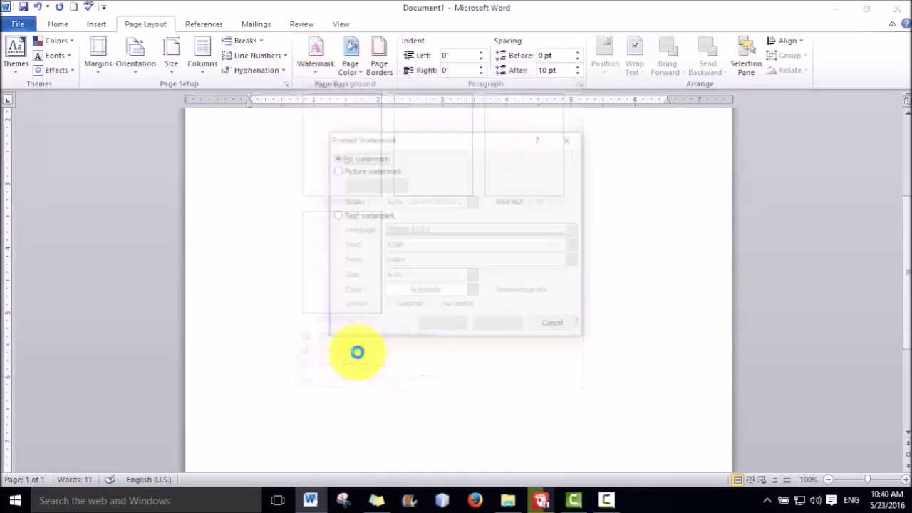
{"action": "left_click", "coordinate": [335, 216]}
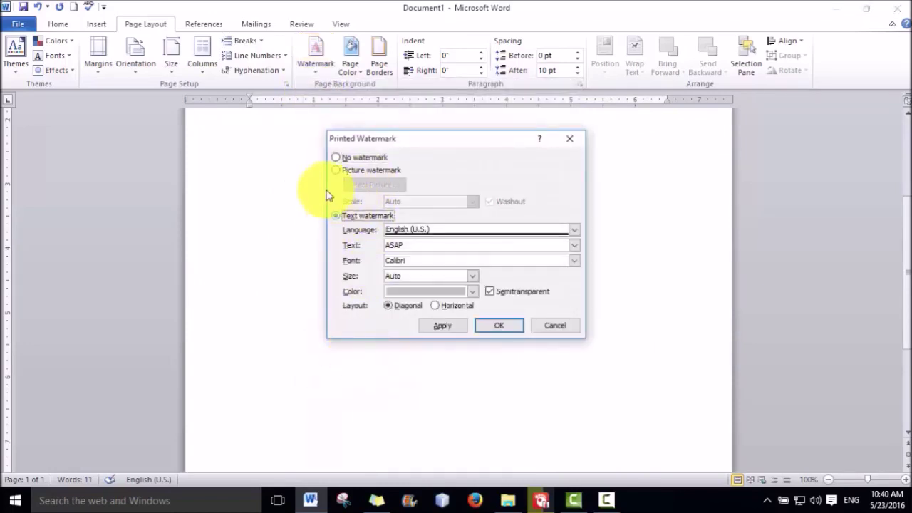
{"action": "left_click", "coordinate": [336, 170]}
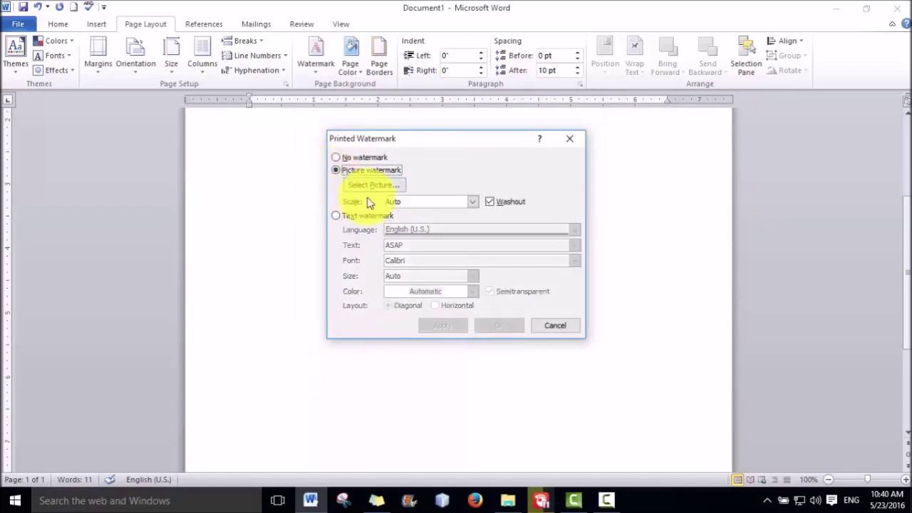
Insert D:\Photos\1..png as the washed-out picture watermark and apply it
{"action": "left_click", "coordinate": [372, 185]}
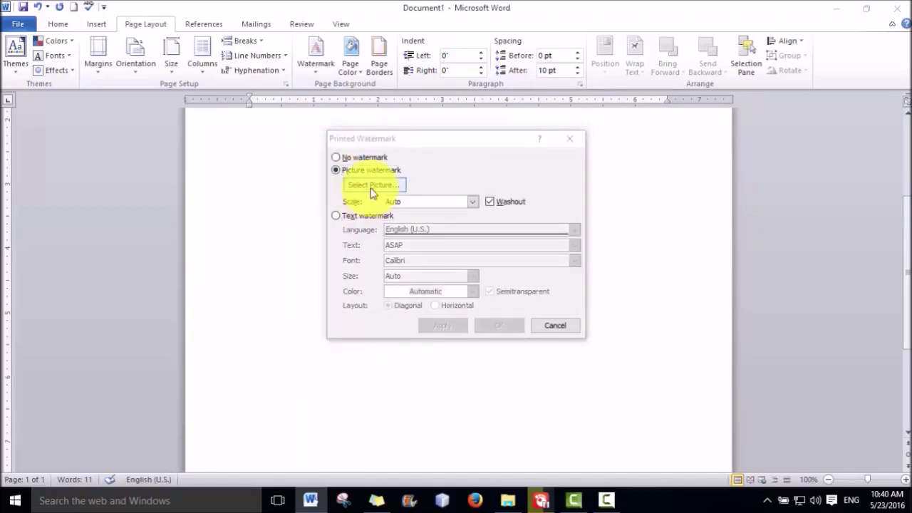
{"action": "scroll", "coordinate": [423, 384], "scroll_direction": "down", "scroll_amount": 1}
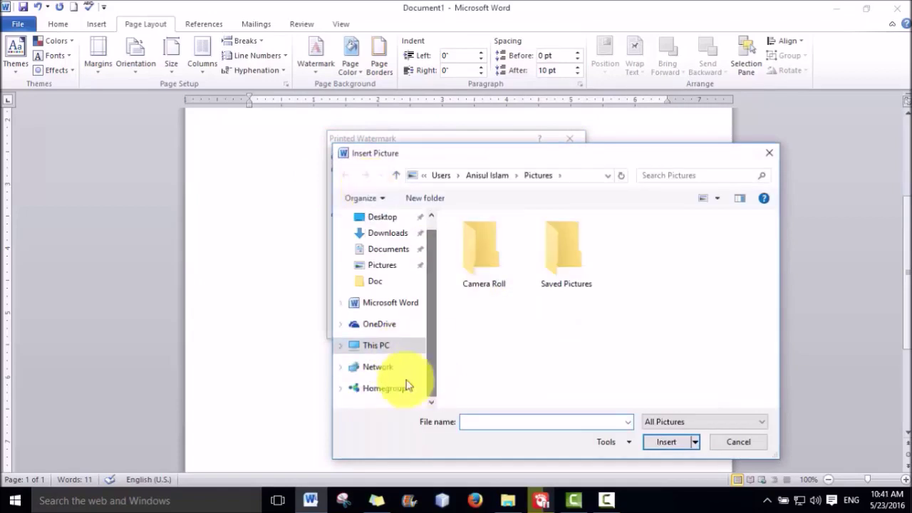
{"action": "left_click", "coordinate": [380, 346]}
{"action": "scroll", "coordinate": [457, 353], "scroll_direction": "down", "scroll_amount": 2}
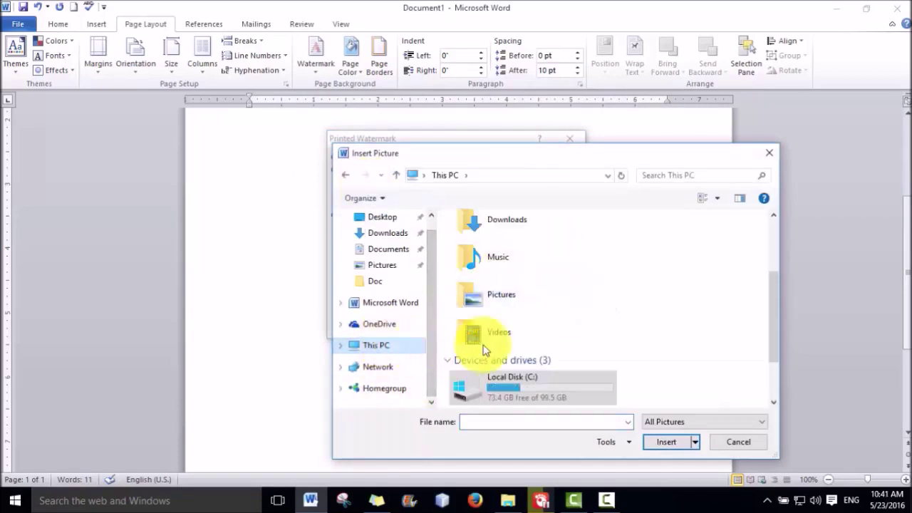
{"action": "scroll", "coordinate": [457, 353], "scroll_direction": "down", "scroll_amount": 2}
{"action": "double_click", "coordinate": [513, 343]}
{"action": "scroll", "coordinate": [513, 344], "scroll_direction": "down", "scroll_amount": 2}
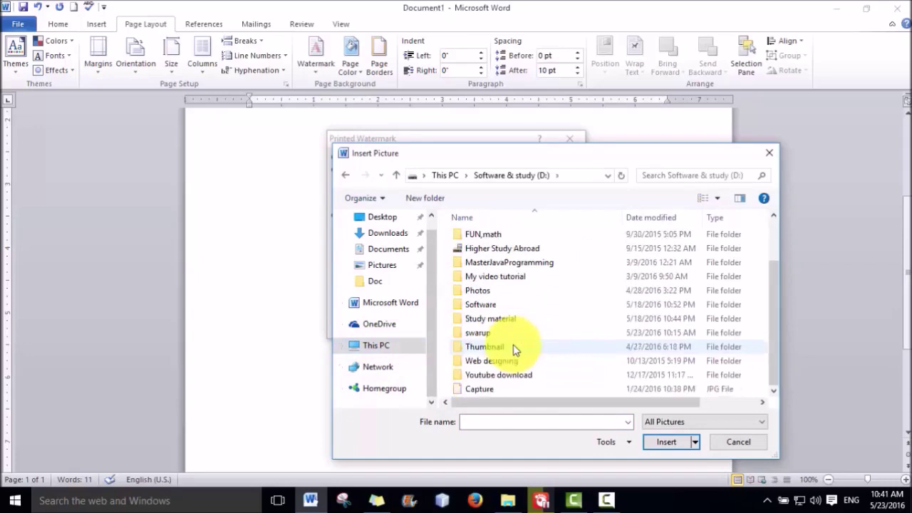
{"action": "double_click", "coordinate": [477, 293]}
{"action": "left_click", "coordinate": [656, 254]}
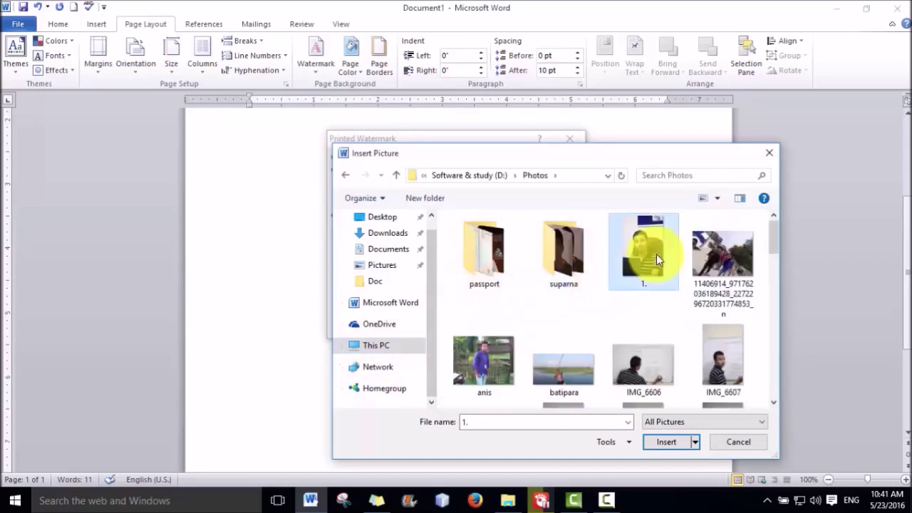
{"action": "left_click", "coordinate": [674, 446]}
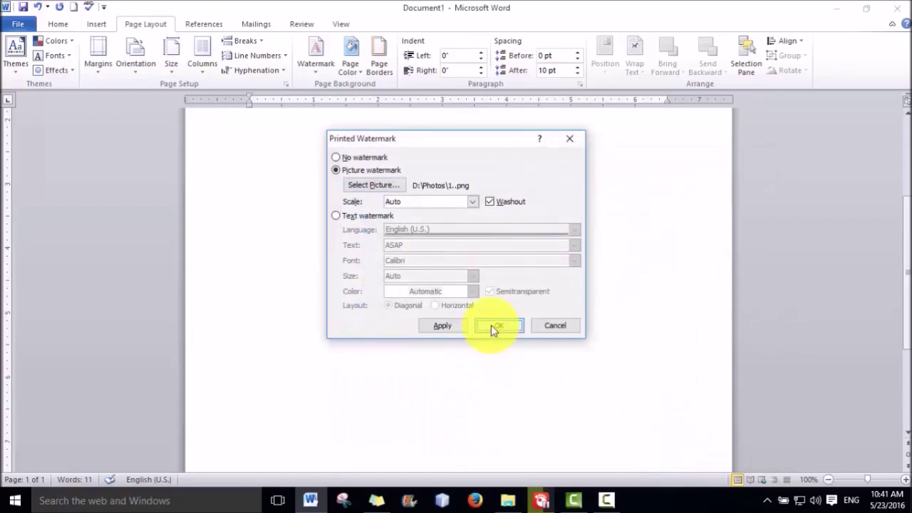
{"action": "left_click", "coordinate": [442, 327]}
{"action": "key", "text": "Return"}
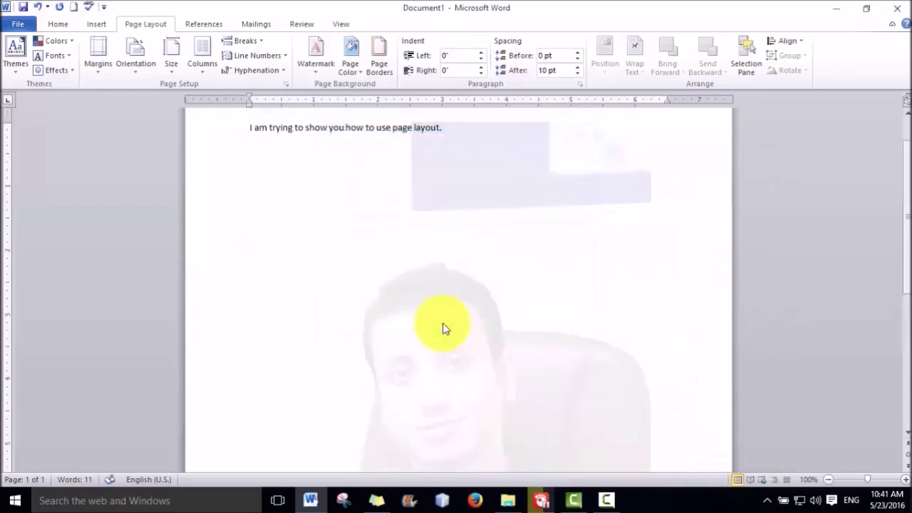
{"action": "scroll", "coordinate": [491, 329], "scroll_direction": "down", "scroll_amount": 3}
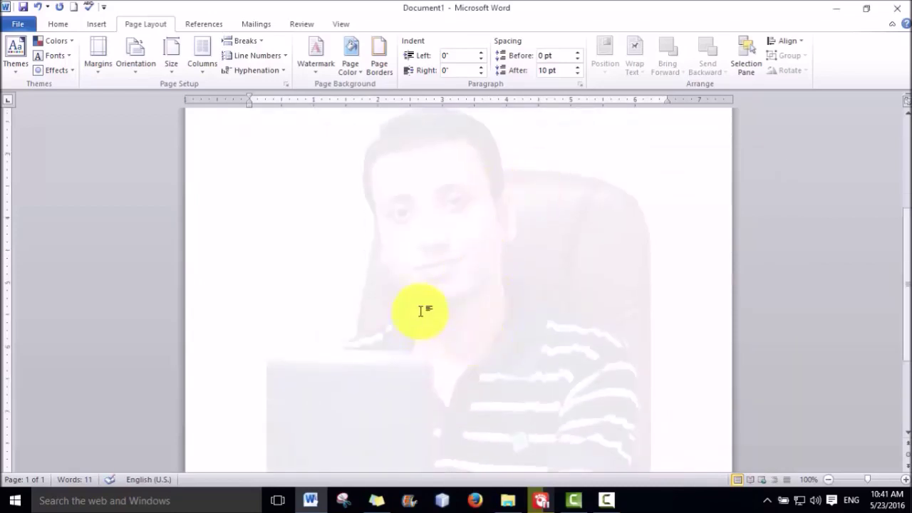
{"action": "left_click", "coordinate": [321, 66]}
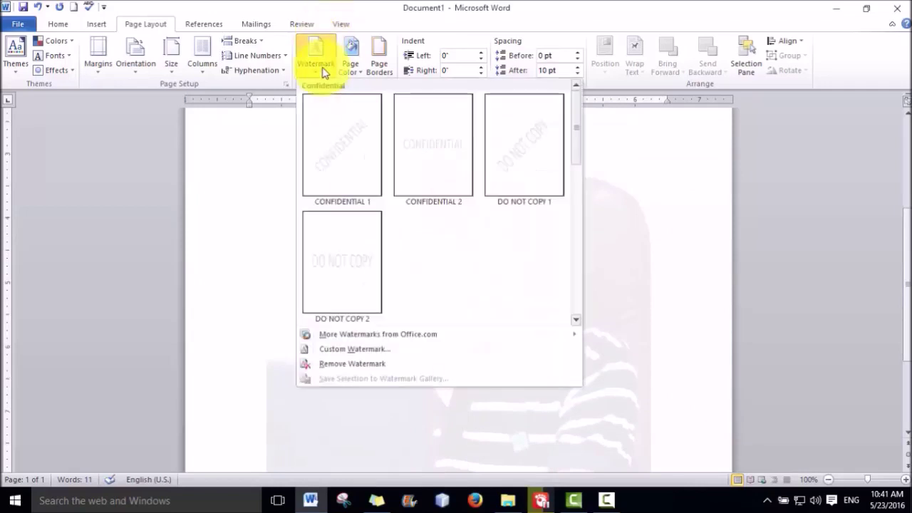
Remove the picture watermark, then close the tutorial video player and minimize the screen recorder
{"action": "left_click", "coordinate": [349, 365]}
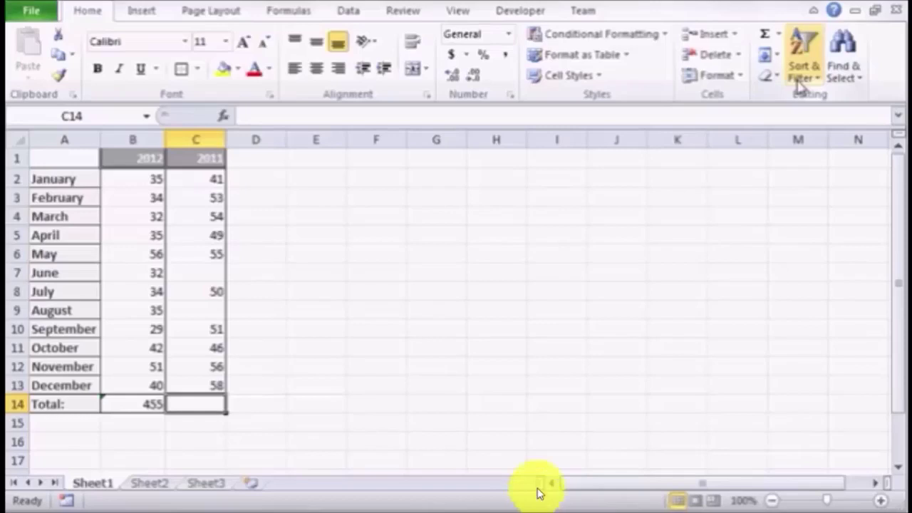
{"action": "mouse_move", "coordinate": [636, 493]}
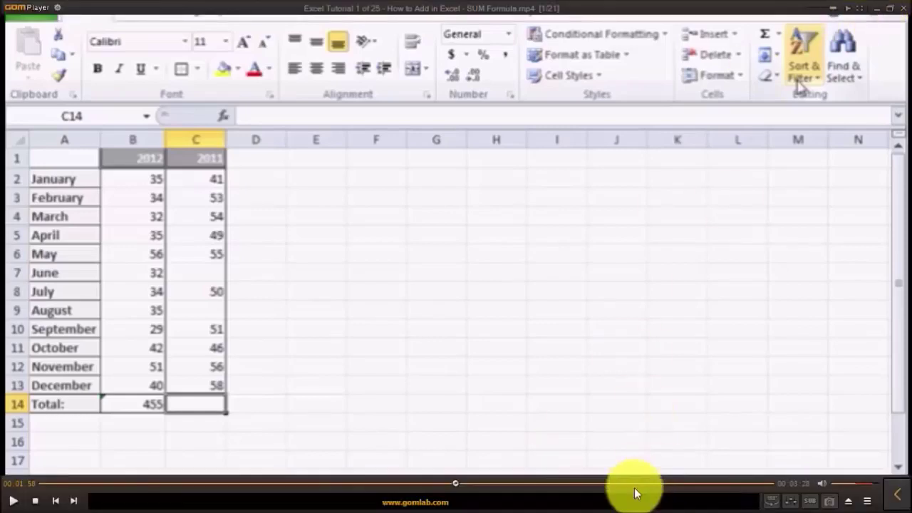
{"action": "left_click", "coordinate": [876, 9]}
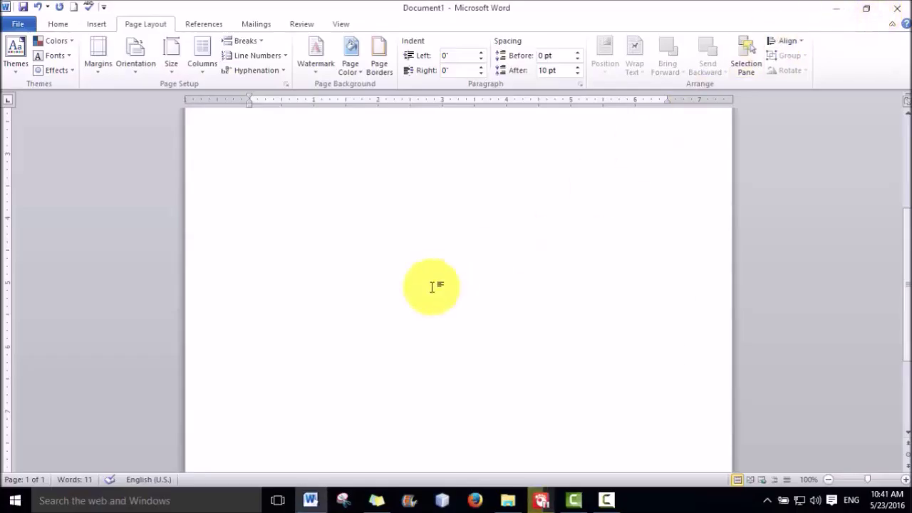
{"action": "left_click", "coordinate": [573, 499]}
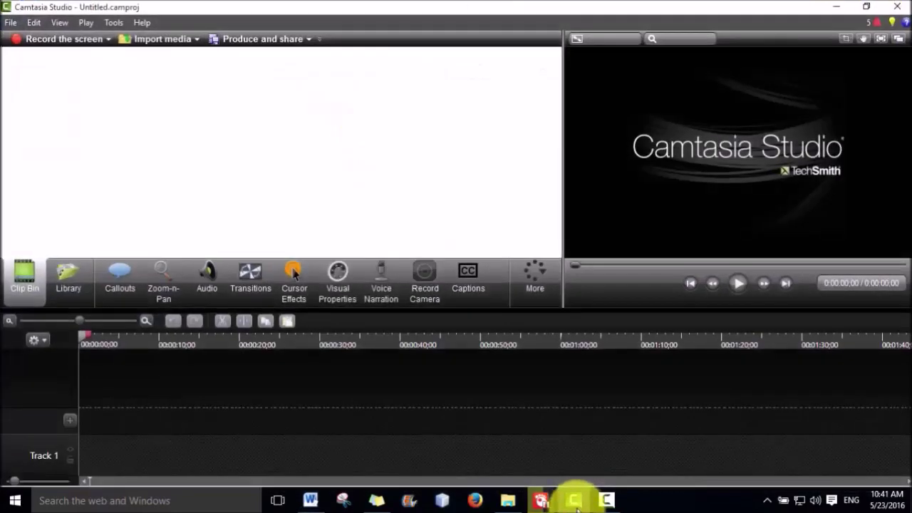
{"action": "left_click", "coordinate": [837, 9]}
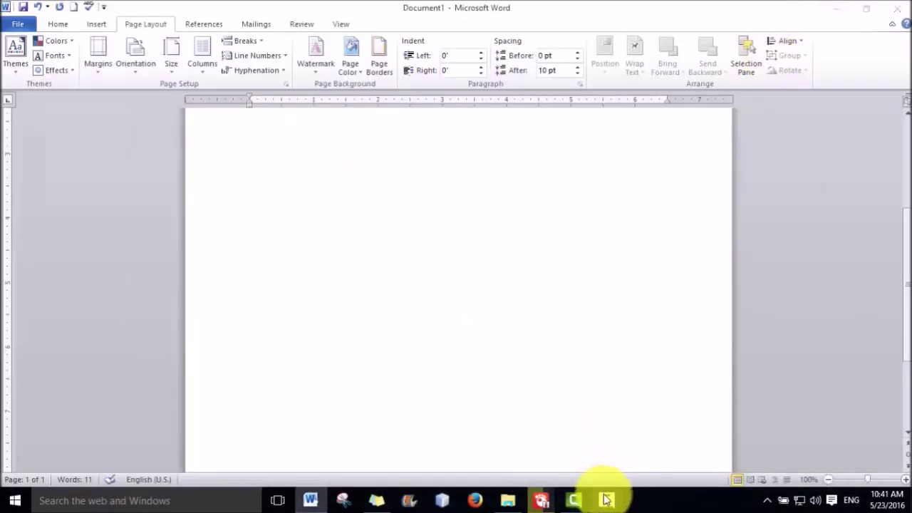
{"action": "left_click", "coordinate": [606, 499]}
{"action": "left_click", "coordinate": [847, 435]}
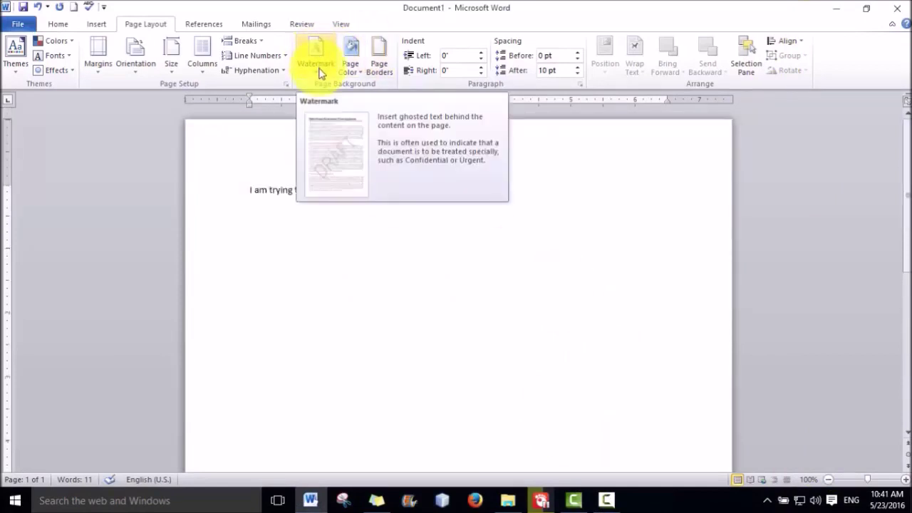
Colour the page background blue, then reset it to No Color
{"action": "left_click", "coordinate": [359, 74]}
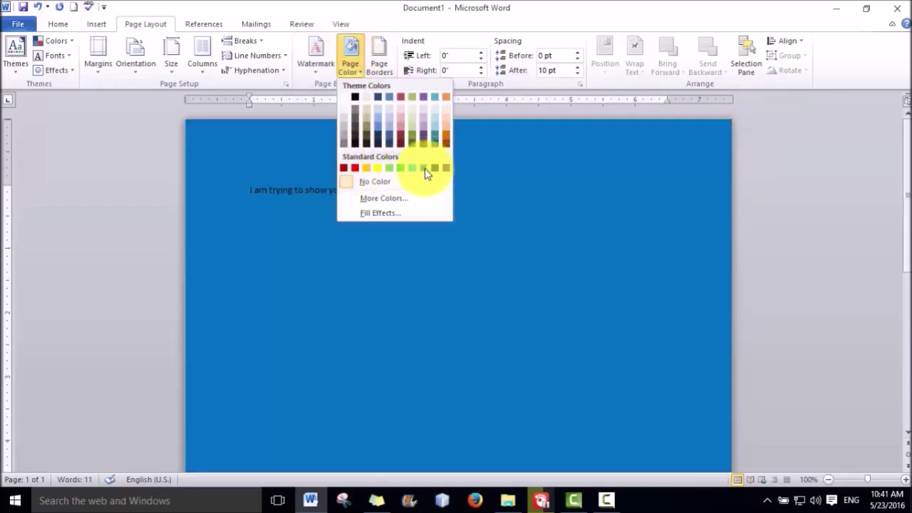
{"action": "left_click", "coordinate": [425, 170]}
{"action": "left_click", "coordinate": [354, 72]}
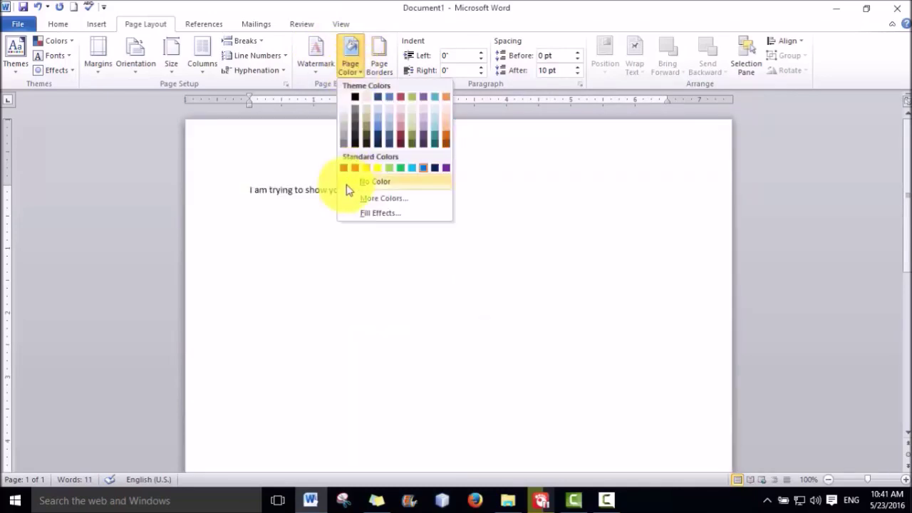
{"action": "left_click", "coordinate": [349, 182]}
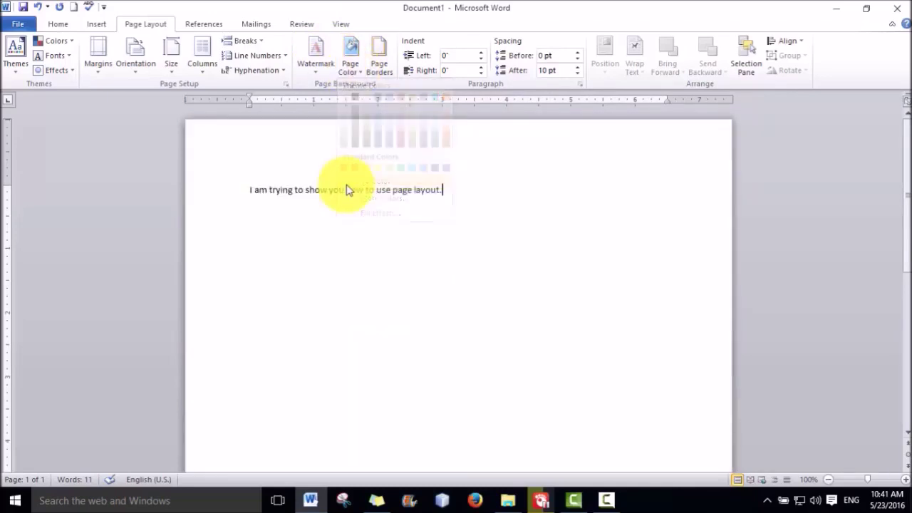
{"action": "left_click", "coordinate": [373, 72]}
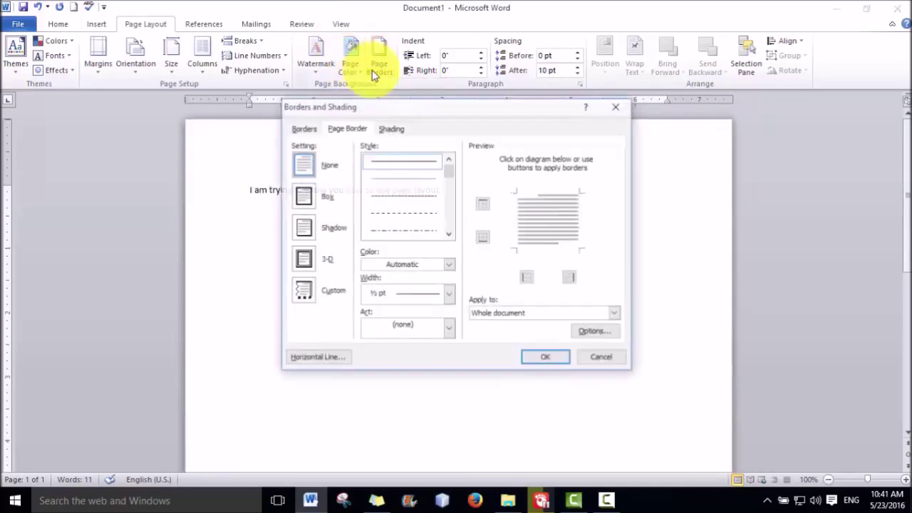
Add a Box page border and change its colour to blue
{"action": "left_click", "coordinate": [304, 198]}
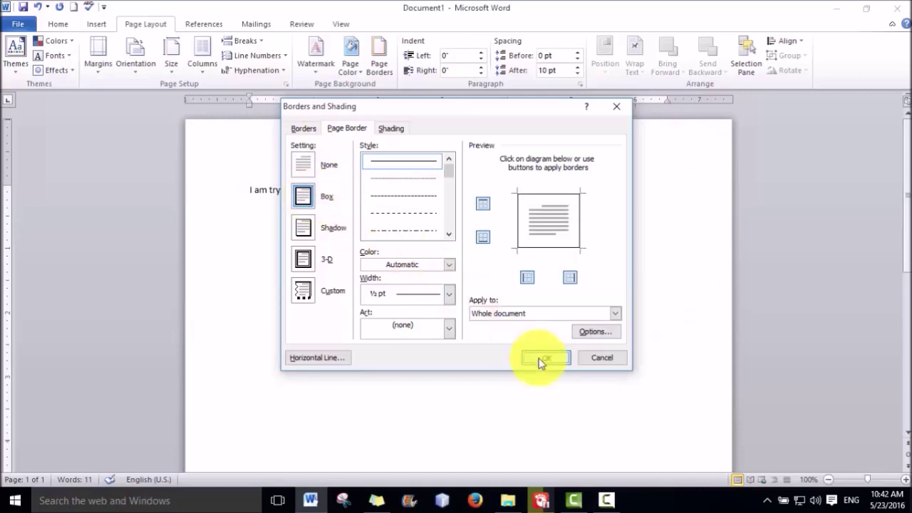
{"action": "left_click", "coordinate": [542, 358]}
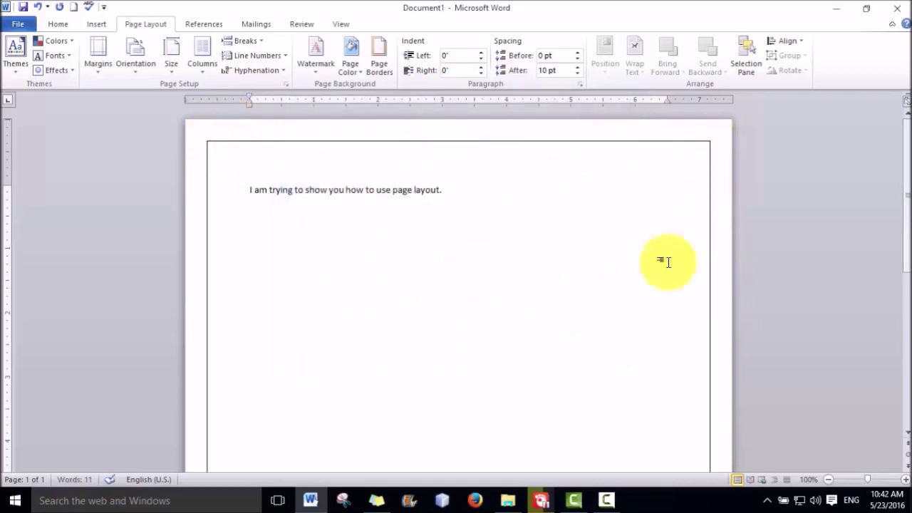
{"action": "left_click", "coordinate": [385, 70]}
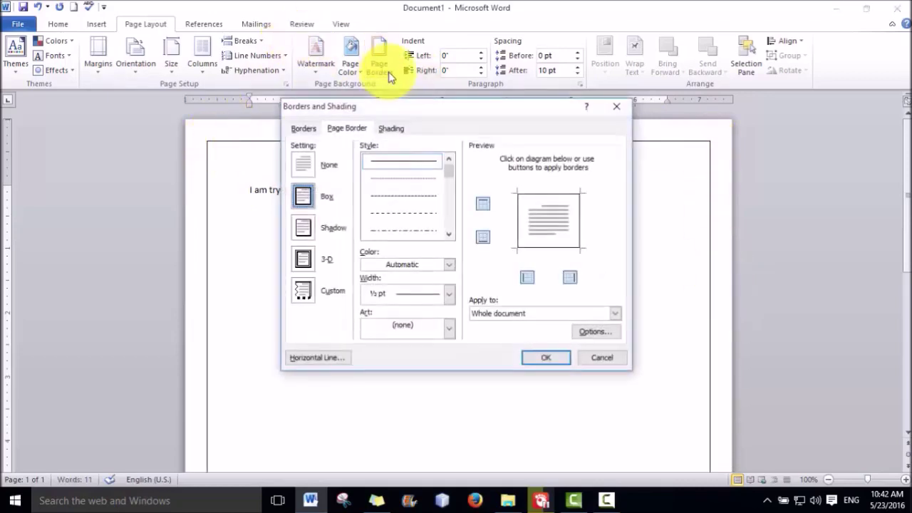
{"action": "left_click", "coordinate": [449, 262]}
{"action": "left_click", "coordinate": [397, 326]}
{"action": "left_click", "coordinate": [535, 359]}
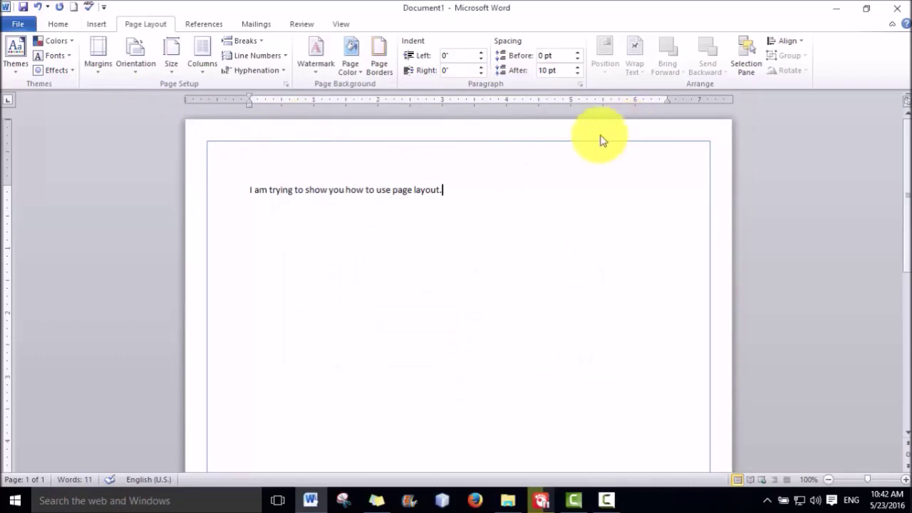
Thicken the blue box page border to 6 pt
{"action": "left_click", "coordinate": [391, 68]}
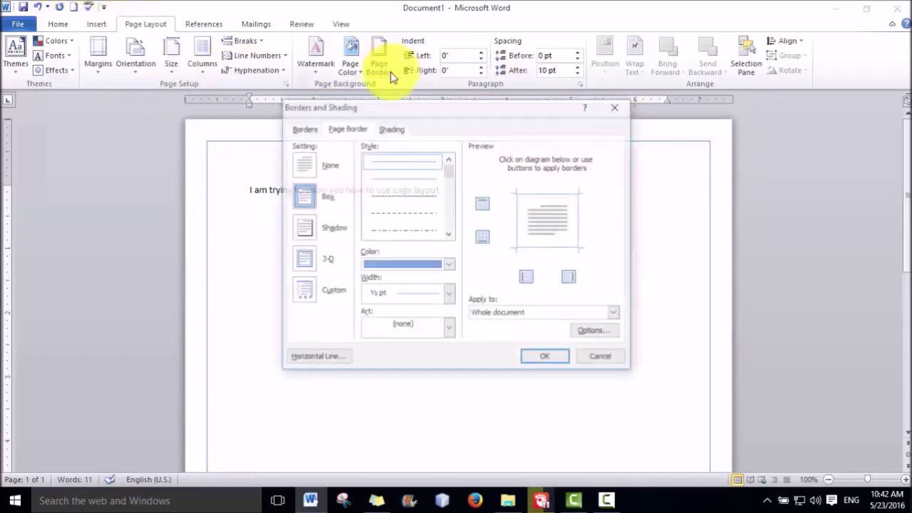
{"action": "left_click", "coordinate": [449, 298]}
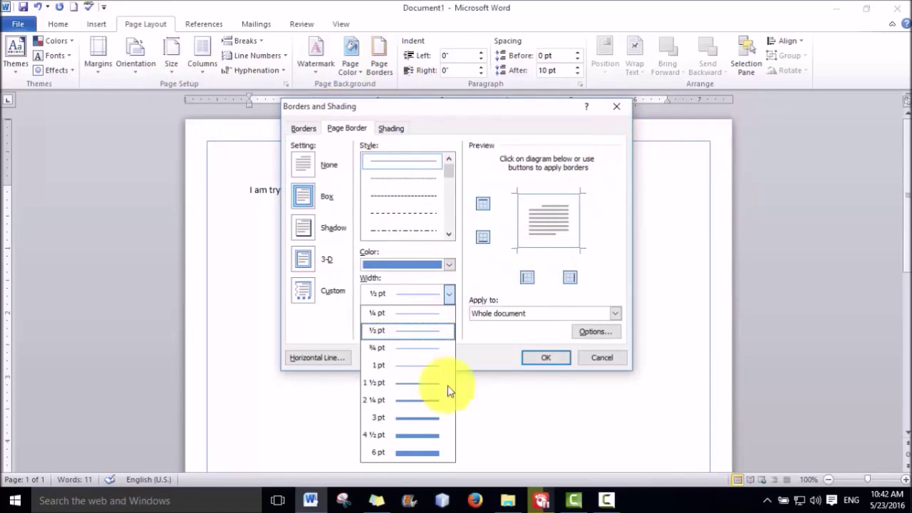
{"action": "left_click", "coordinate": [421, 455]}
{"action": "left_click", "coordinate": [548, 359]}
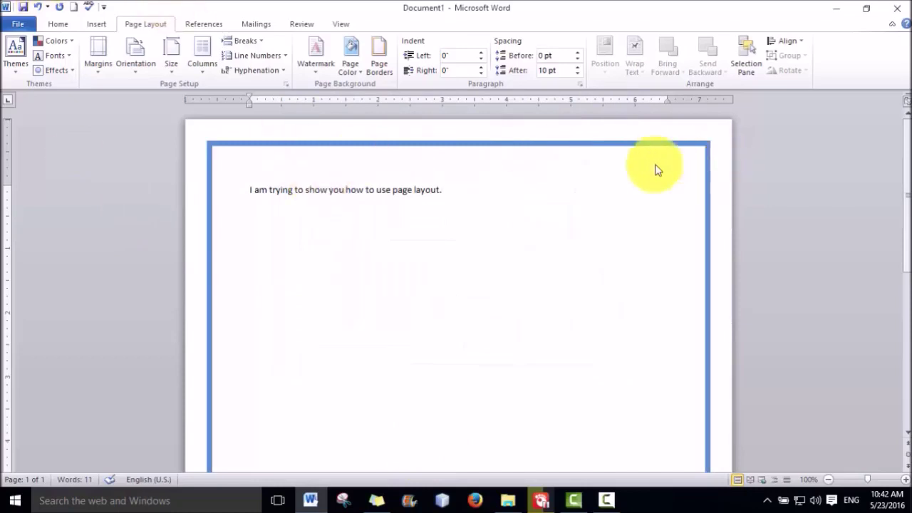
{"action": "left_click", "coordinate": [378, 68]}
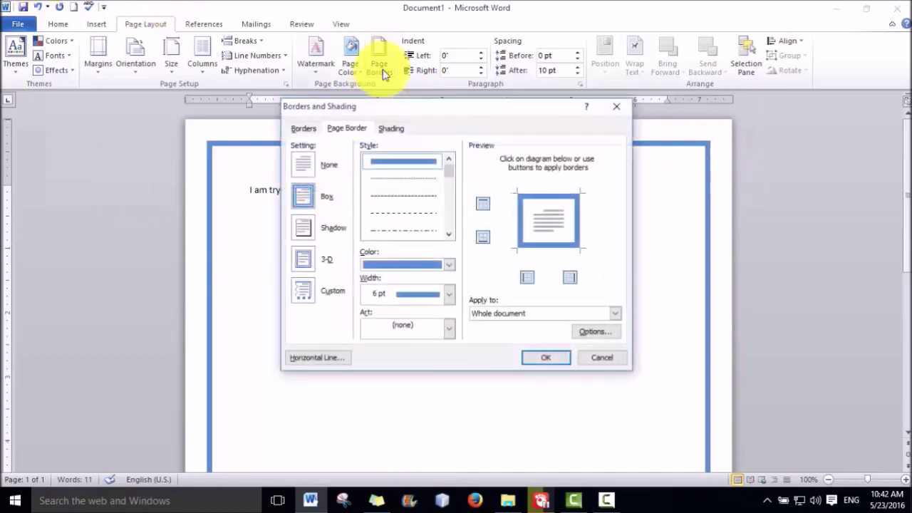
Apply the apple art border around the page
{"action": "left_click", "coordinate": [449, 328]}
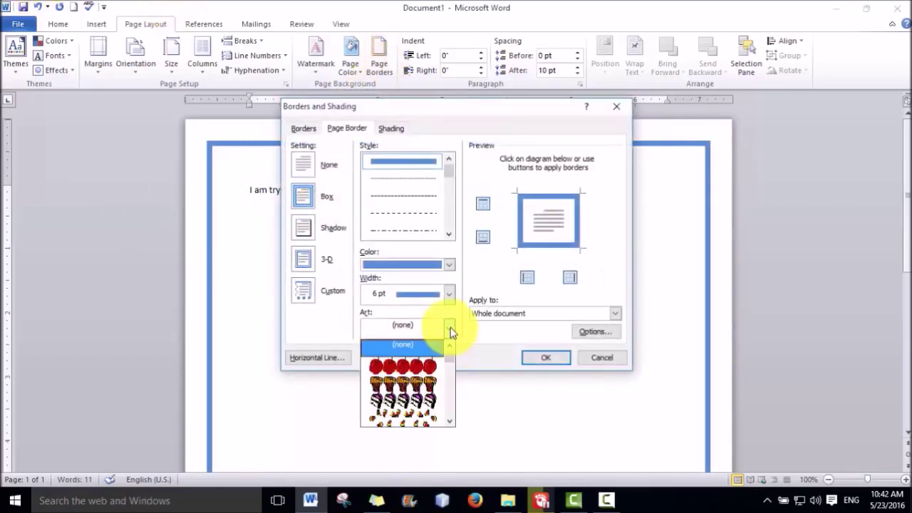
{"action": "left_click", "coordinate": [406, 368]}
{"action": "left_click", "coordinate": [546, 358]}
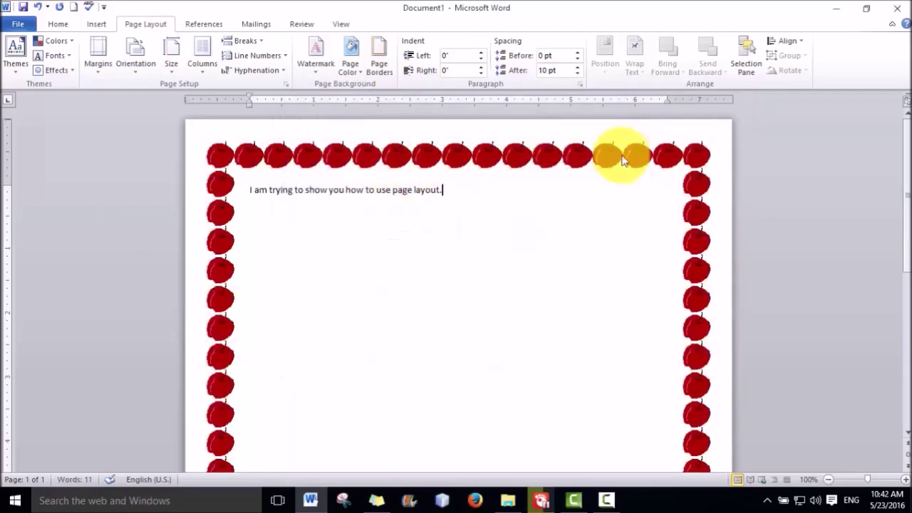
Set the page border to Setting: None to remove it
{"action": "left_click", "coordinate": [374, 68]}
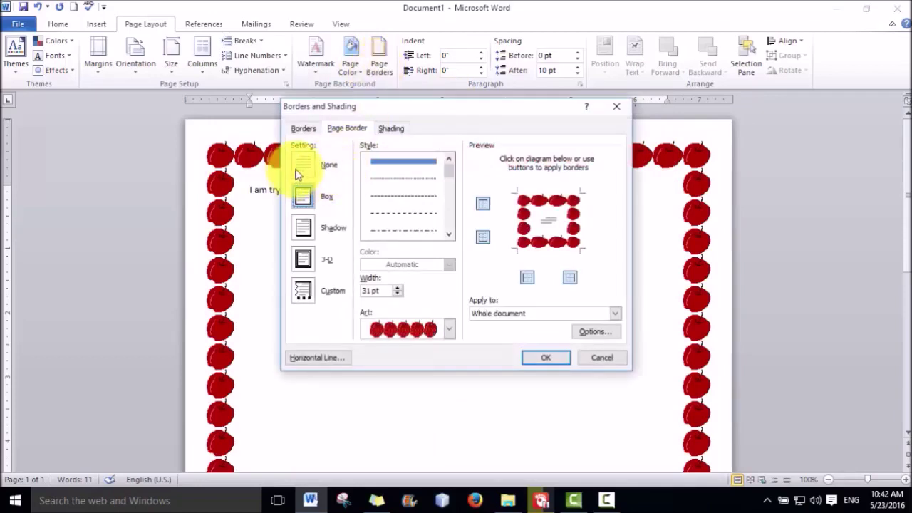
{"action": "left_click", "coordinate": [302, 167]}
{"action": "left_click", "coordinate": [546, 357]}
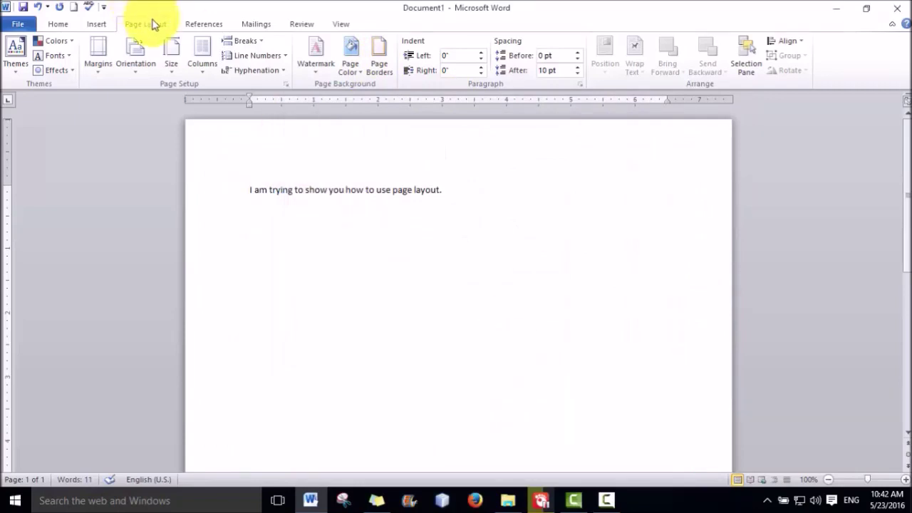
Open Save As and look at Tools > General Options without changing anything
{"action": "left_click", "coordinate": [15, 27]}
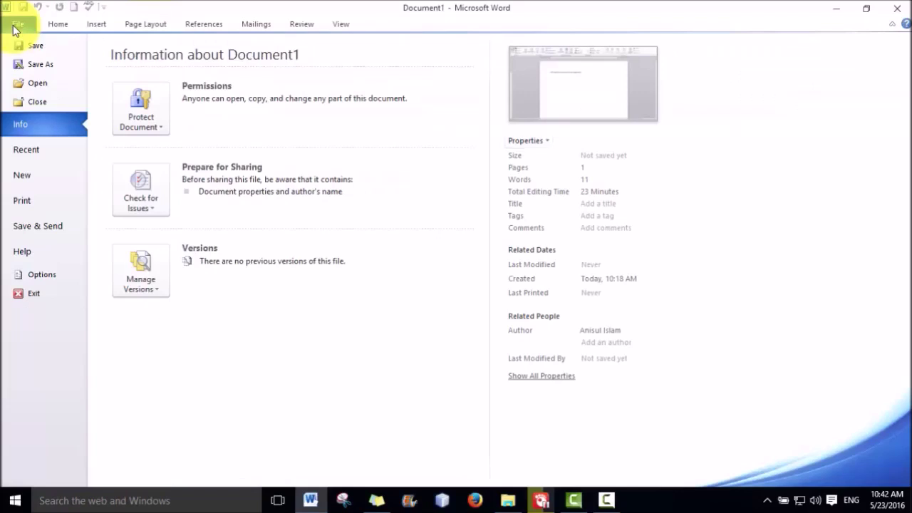
{"action": "left_click", "coordinate": [37, 64]}
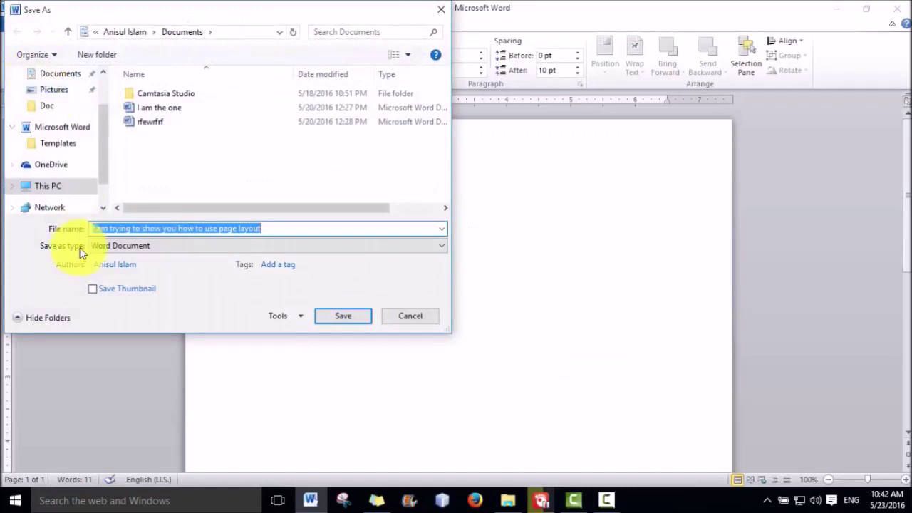
{"action": "left_click", "coordinate": [300, 319]}
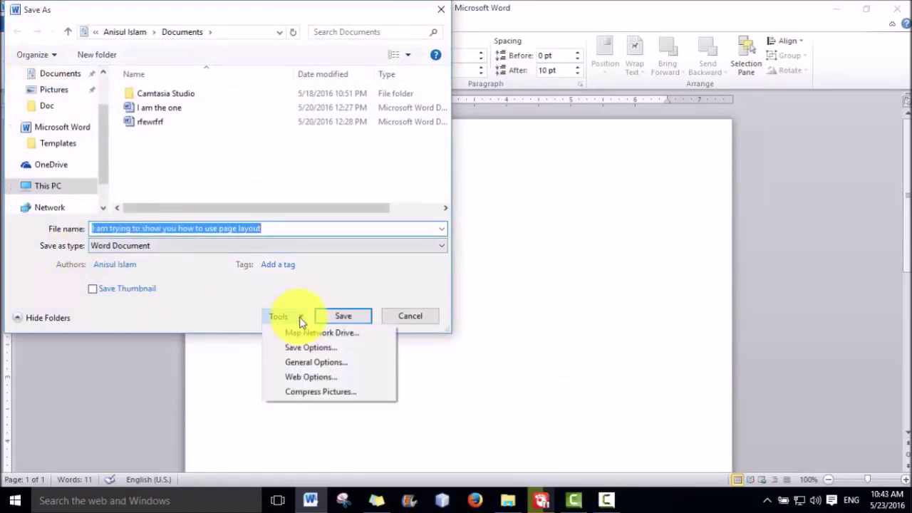
{"action": "left_click", "coordinate": [311, 362]}
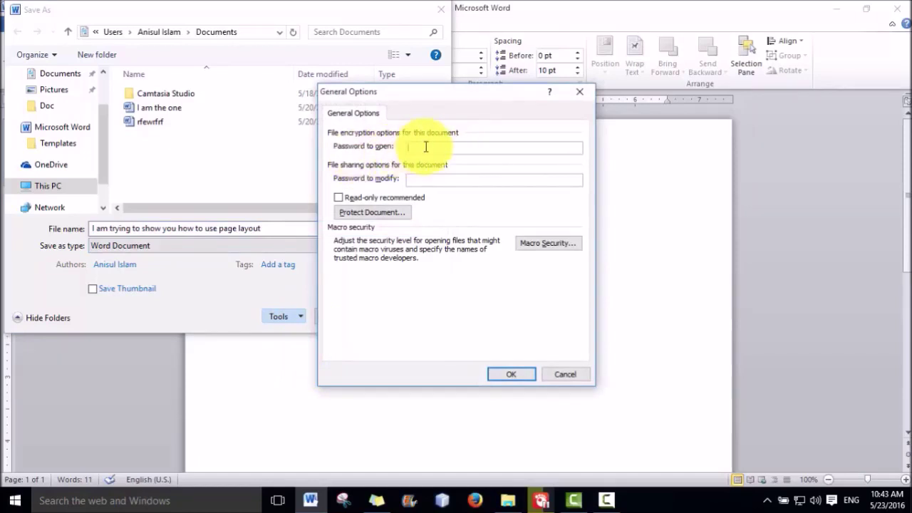
{"action": "left_click", "coordinate": [557, 375]}
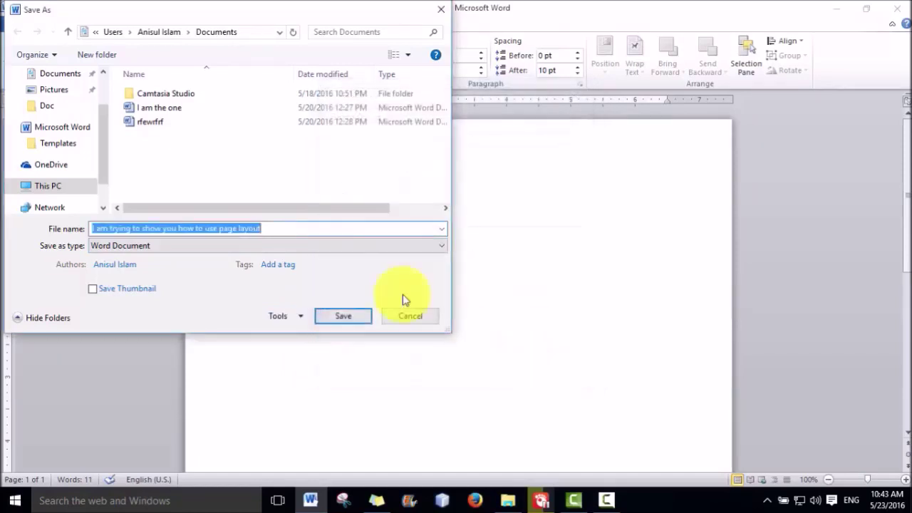
Set the file name to anis and open General Options to add passwords
{"action": "left_click_drag", "start_coordinate": [295, 228], "coordinate": [85, 230]}
{"action": "type", "text": "anis"}
{"action": "left_click", "coordinate": [297, 318]}
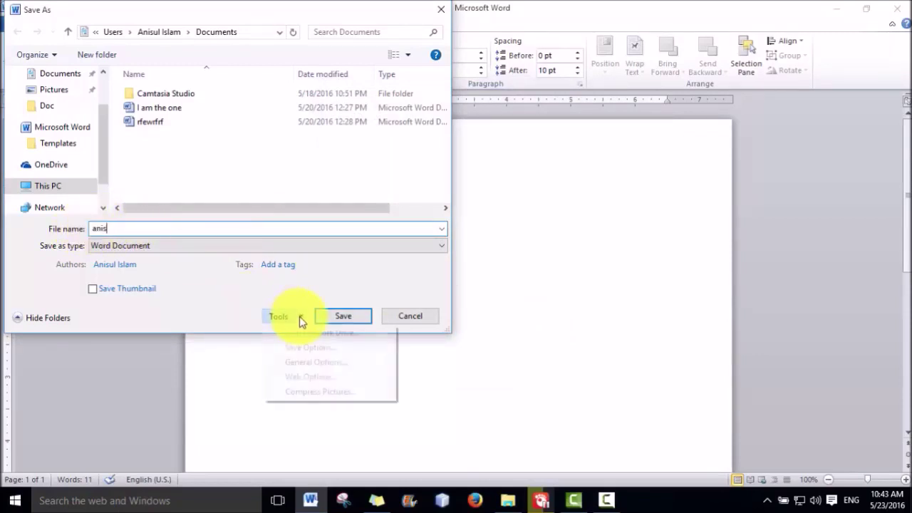
{"action": "left_click", "coordinate": [307, 362]}
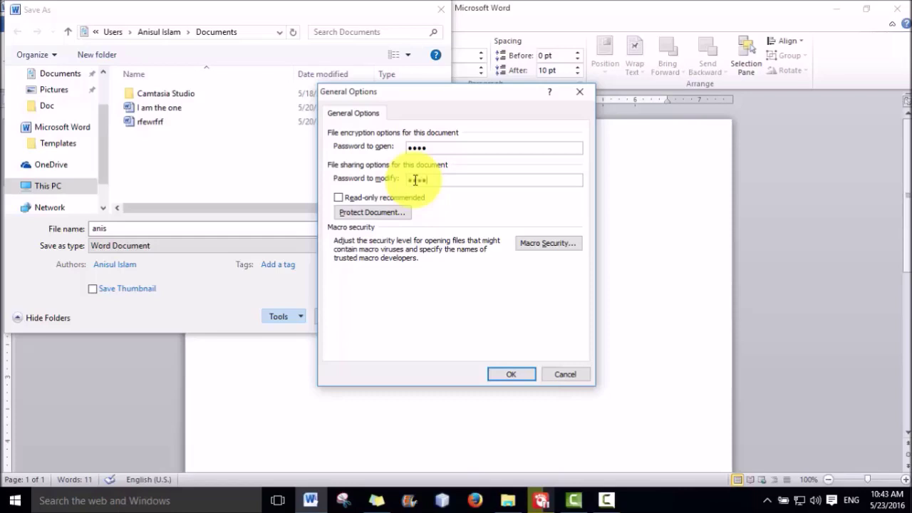
Confirm the passwords to open and to modify, and save the document as anis
{"action": "double_click", "coordinate": [418, 147]}
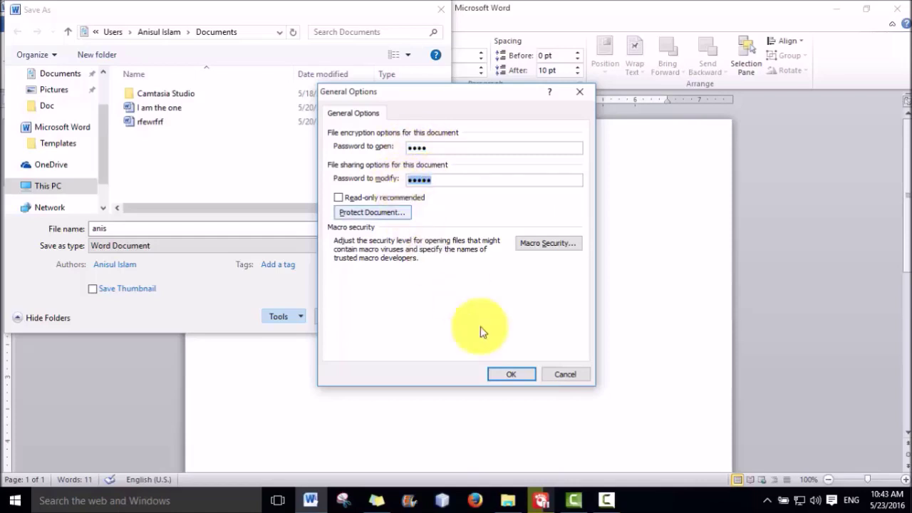
{"action": "left_click", "coordinate": [508, 376]}
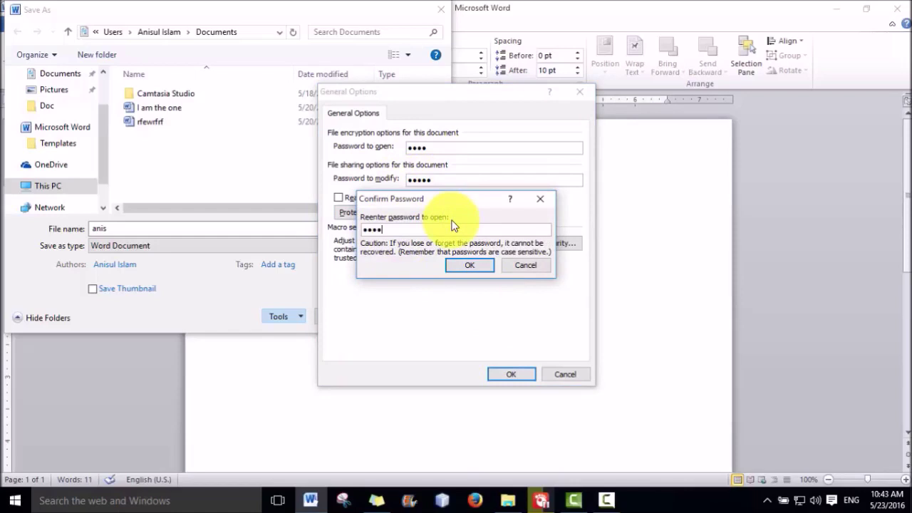
{"action": "key", "text": "Return"}
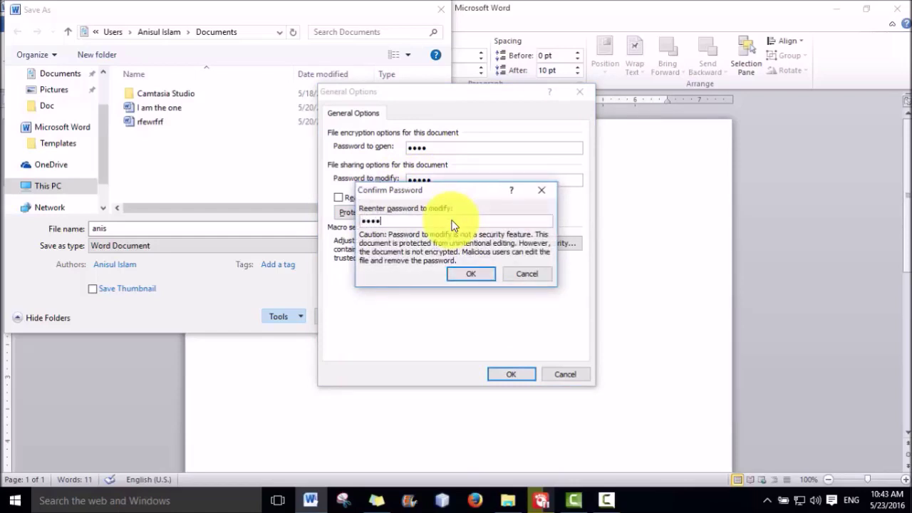
{"action": "key", "text": "Return"}
{"action": "key", "text": "Return"}
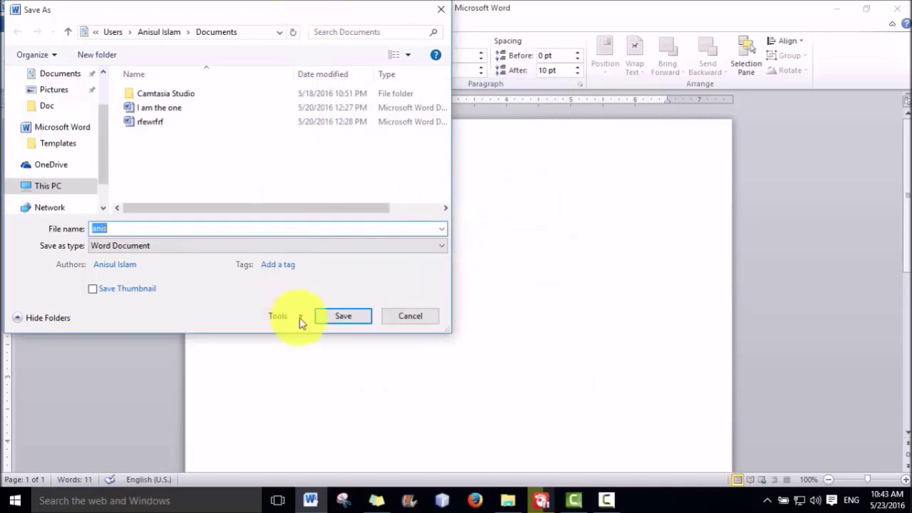
{"action": "left_click", "coordinate": [321, 316]}
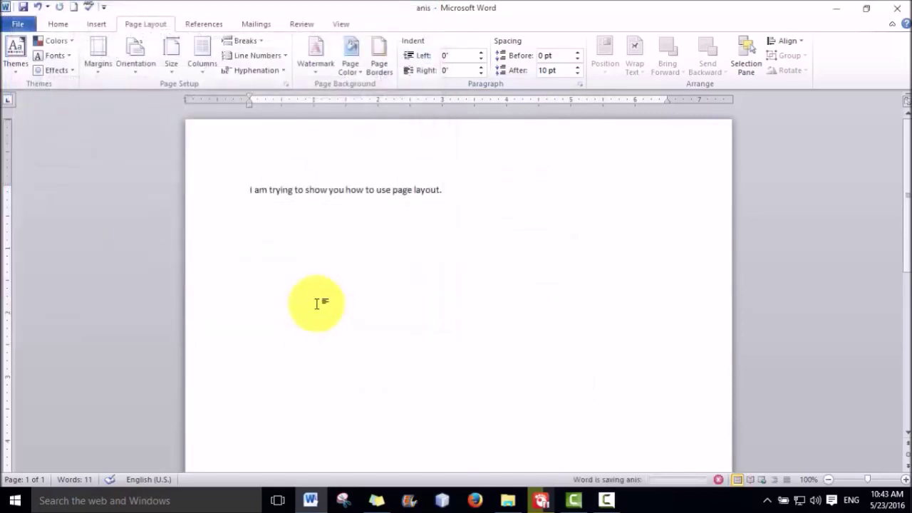
Close the anis document's Word window, then relaunch Word from the taskbar on a blank document
{"action": "left_click", "coordinate": [898, 8]}
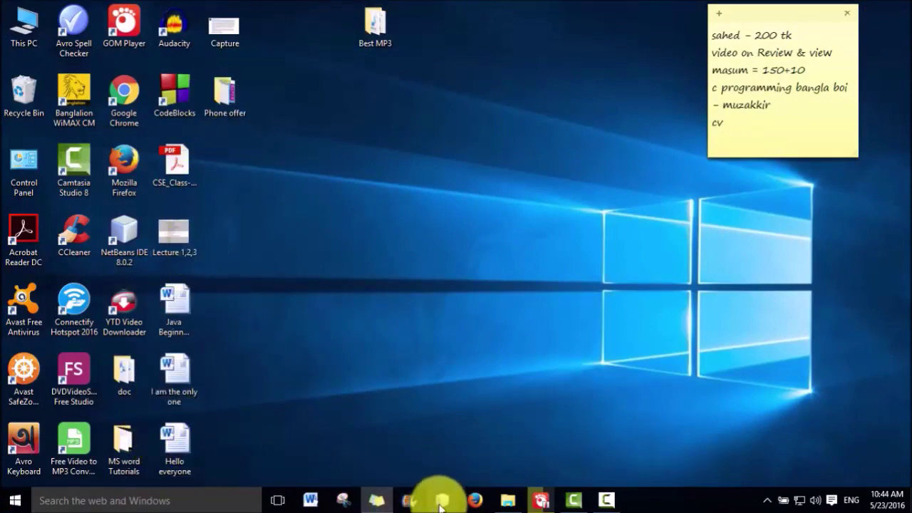
{"action": "left_click_drag", "start_coordinate": [344, 500], "coordinate": [307, 504]}
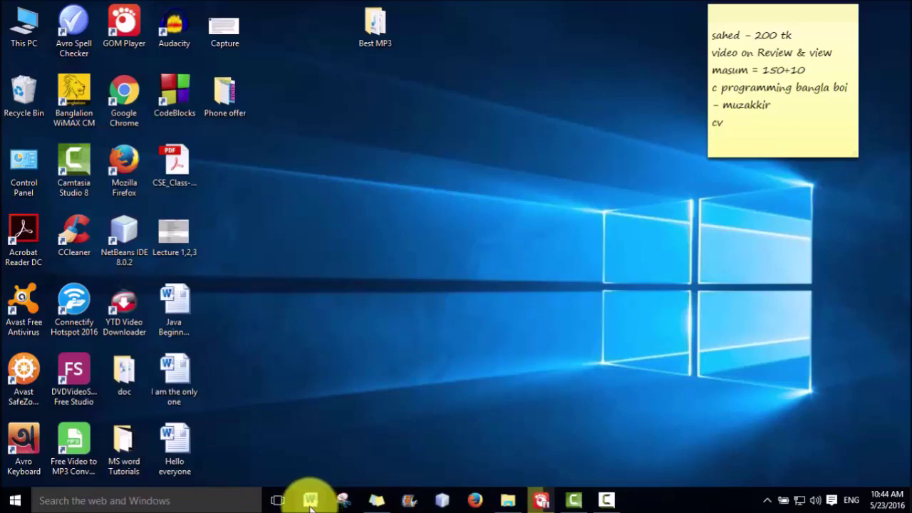
{"action": "left_click", "coordinate": [311, 502]}
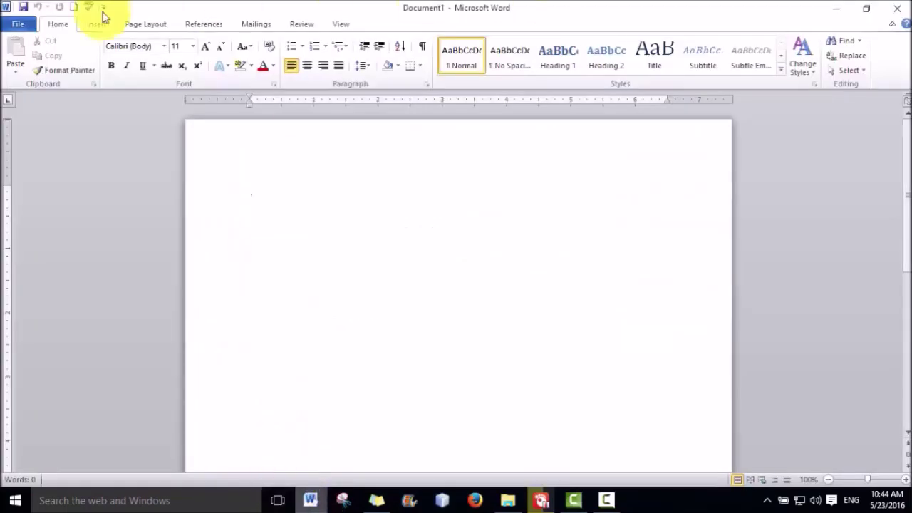
Confirm anis is listed under recent documents, then minimize Word to the desktop
{"action": "left_click", "coordinate": [19, 25]}
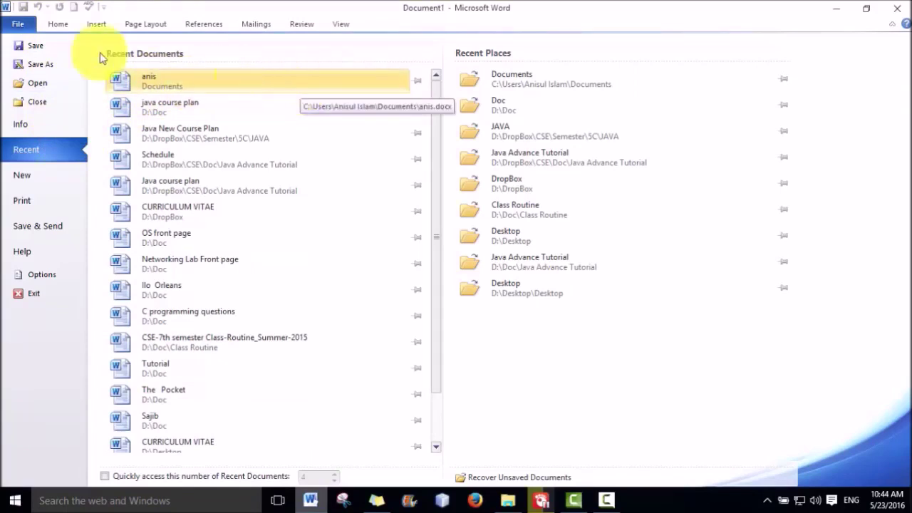
{"action": "left_click", "coordinate": [831, 9]}
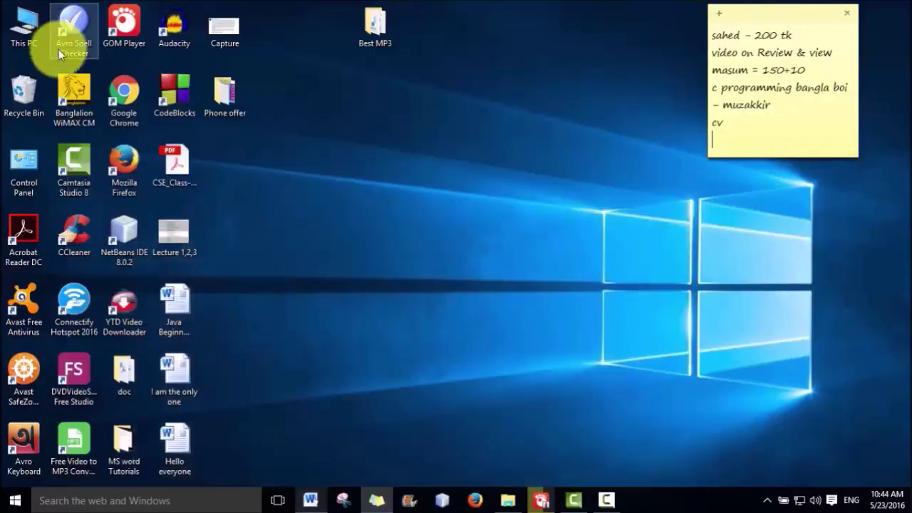
Browse through This PC to the Documents folder and open anis.docx, triggering its password prompt
{"action": "double_click", "coordinate": [33, 37]}
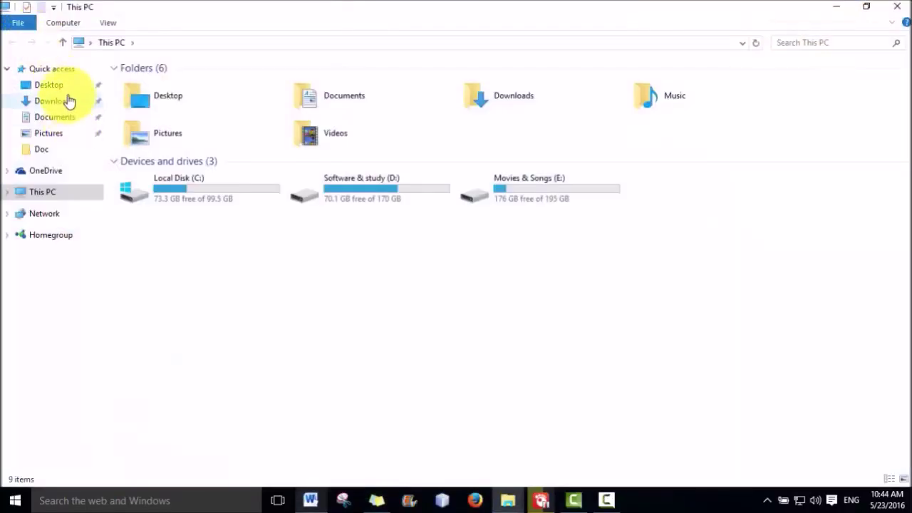
{"action": "double_click", "coordinate": [211, 192]}
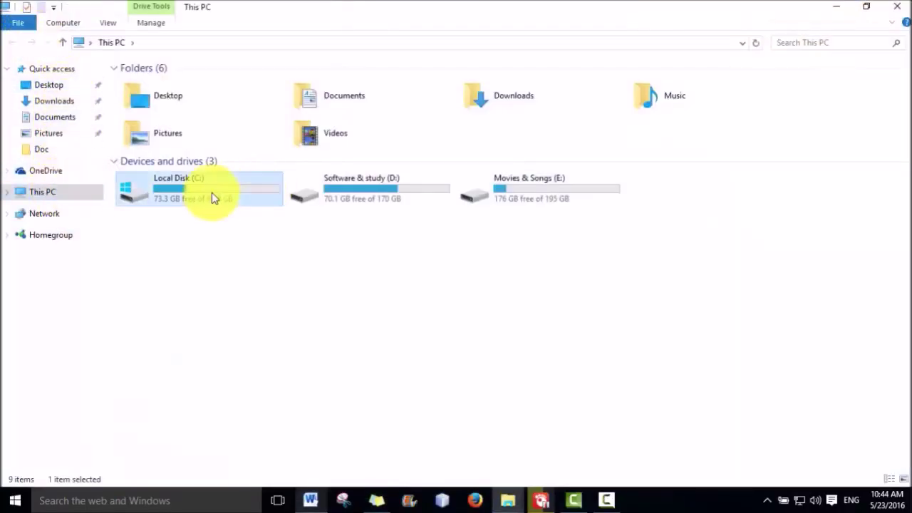
{"action": "left_click", "coordinate": [12, 47]}
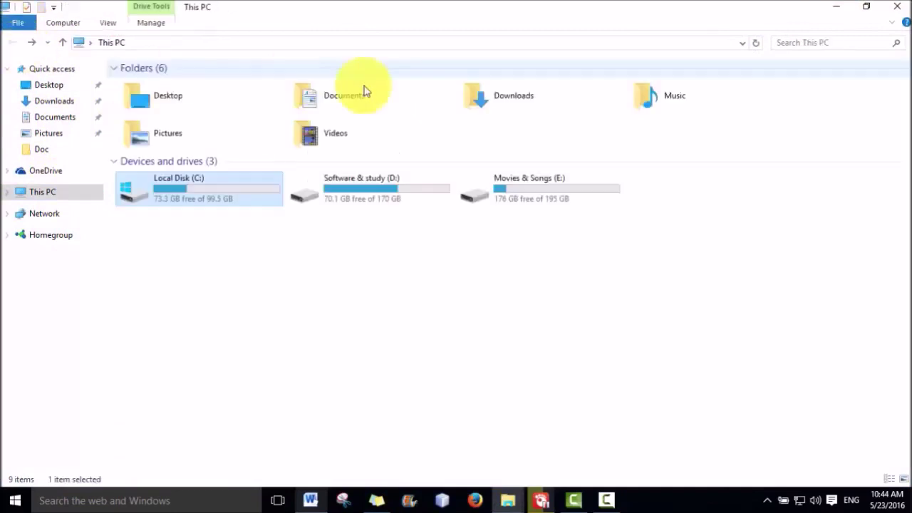
{"action": "double_click", "coordinate": [394, 102]}
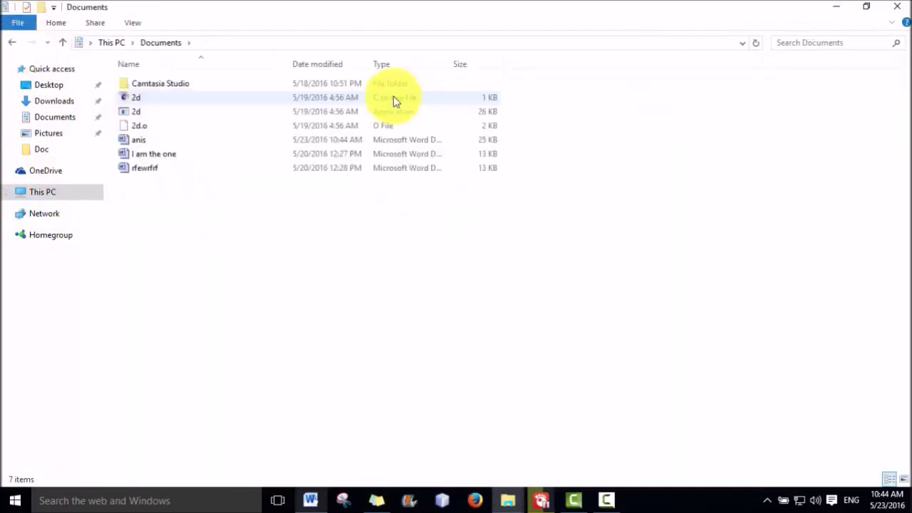
{"action": "left_click", "coordinate": [150, 144]}
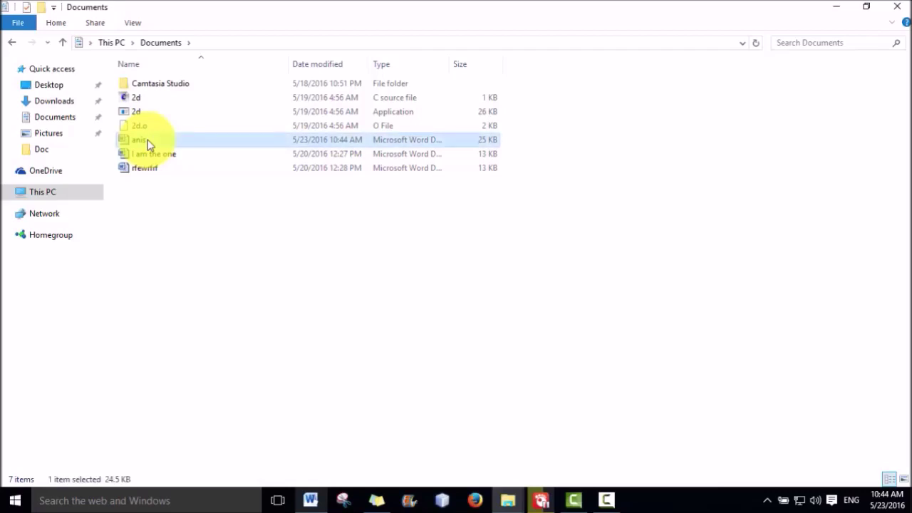
{"action": "double_click", "coordinate": [140, 147]}
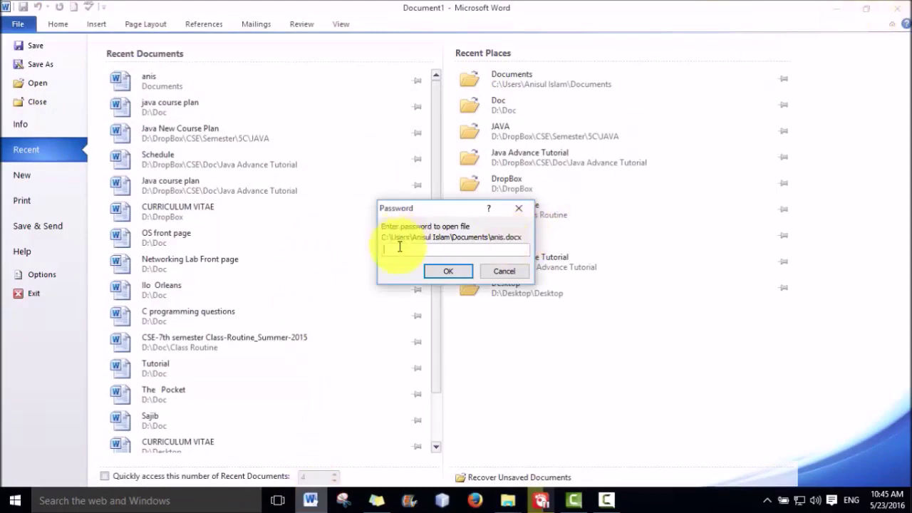
Dismiss the prompt, reopen anis, submit the open password, and enter the modify password
{"action": "left_click", "coordinate": [508, 272]}
{"action": "left_click", "coordinate": [897, 9]}
{"action": "double_click", "coordinate": [161, 140]}
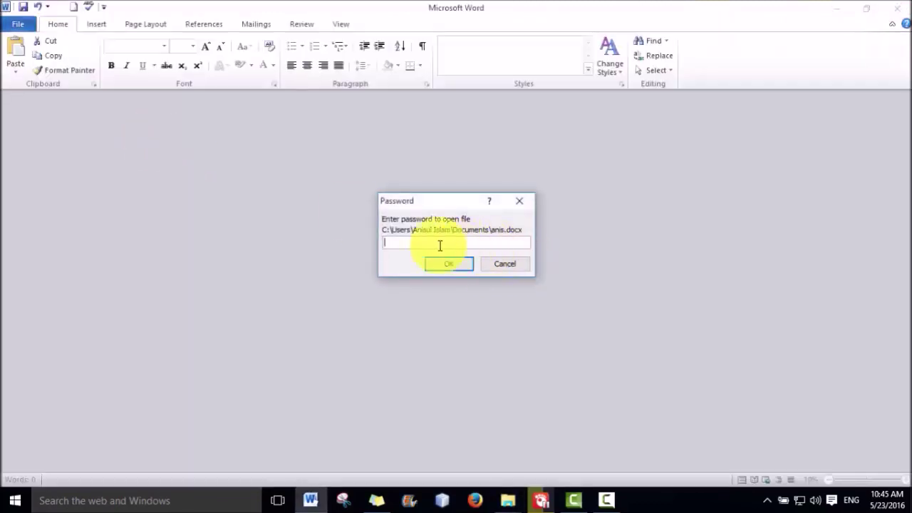
{"action": "type", "text": "12345"}
{"action": "key", "text": "Return"}
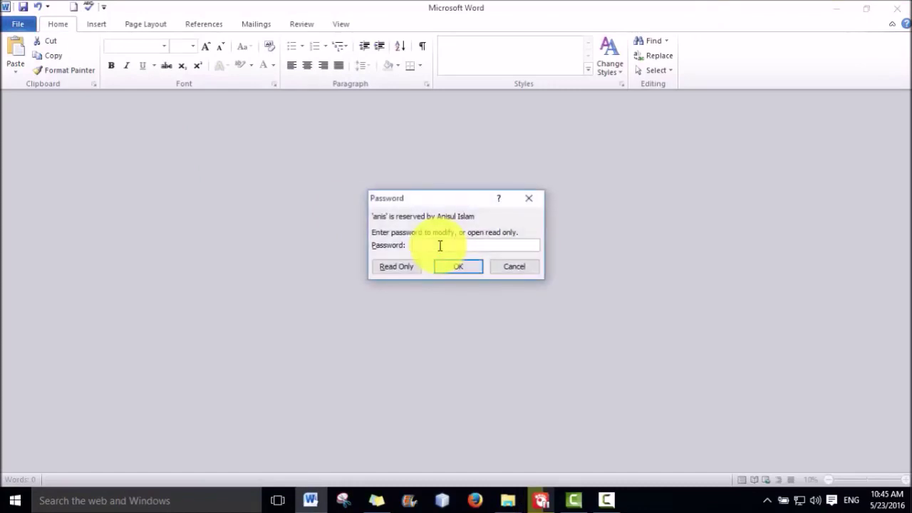
{"action": "type", "text": "12345"}
Submit the modify password so anis opens editable with its page layout sentence
{"action": "key", "text": "Return"}
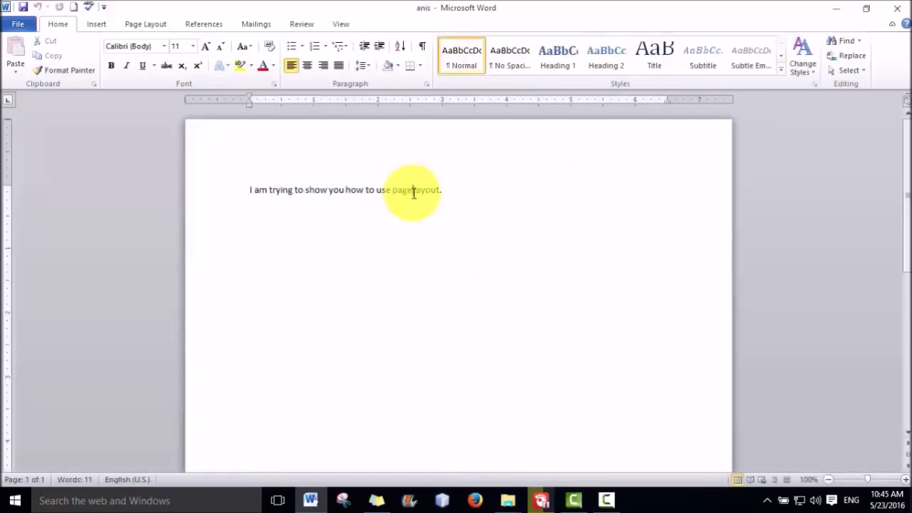